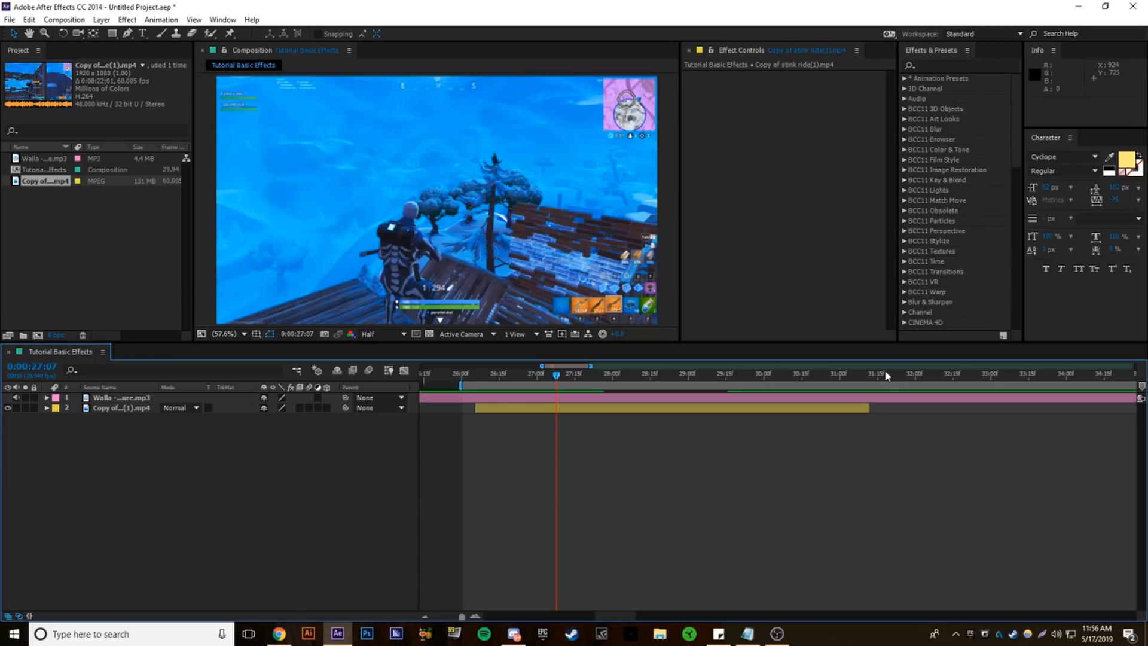
# Set the work area to end at 0:00:31:24, just past the end of the gameplay clip
pyautogui.moveTo(885, 375)
pyautogui.mouseDown()
pyautogui.moveTo(902, 375)
pyautogui.moveTo(872, 377)
pyautogui.mouseUp()
pyautogui.press('n')
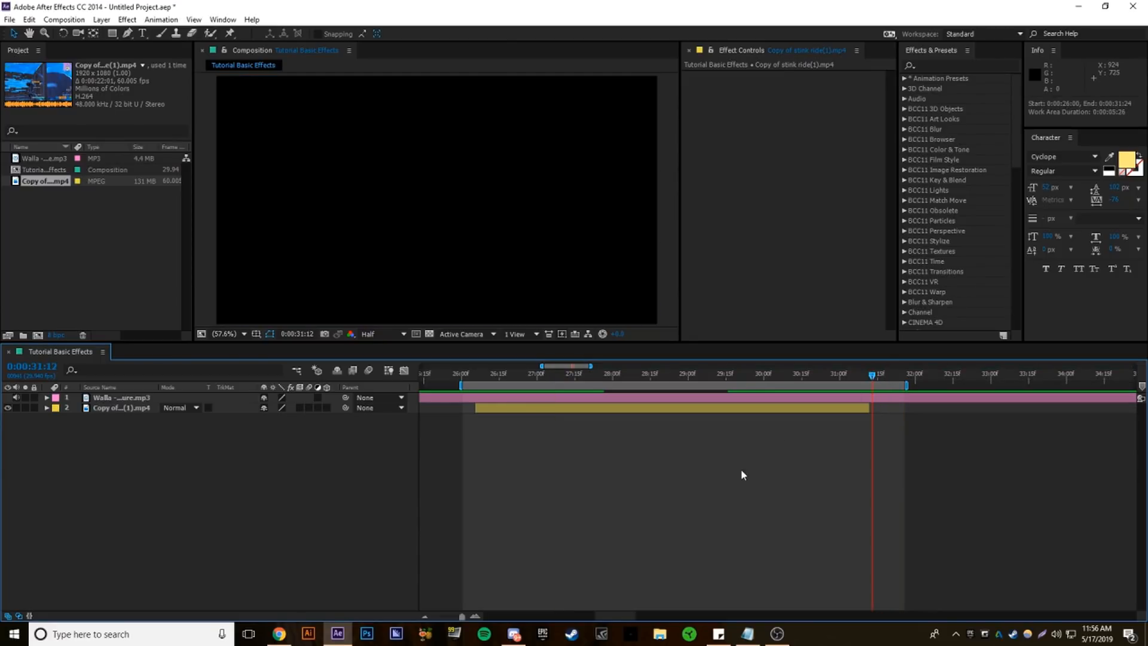
pyautogui.moveTo(692, 375); pyautogui.dragTo(759, 381)
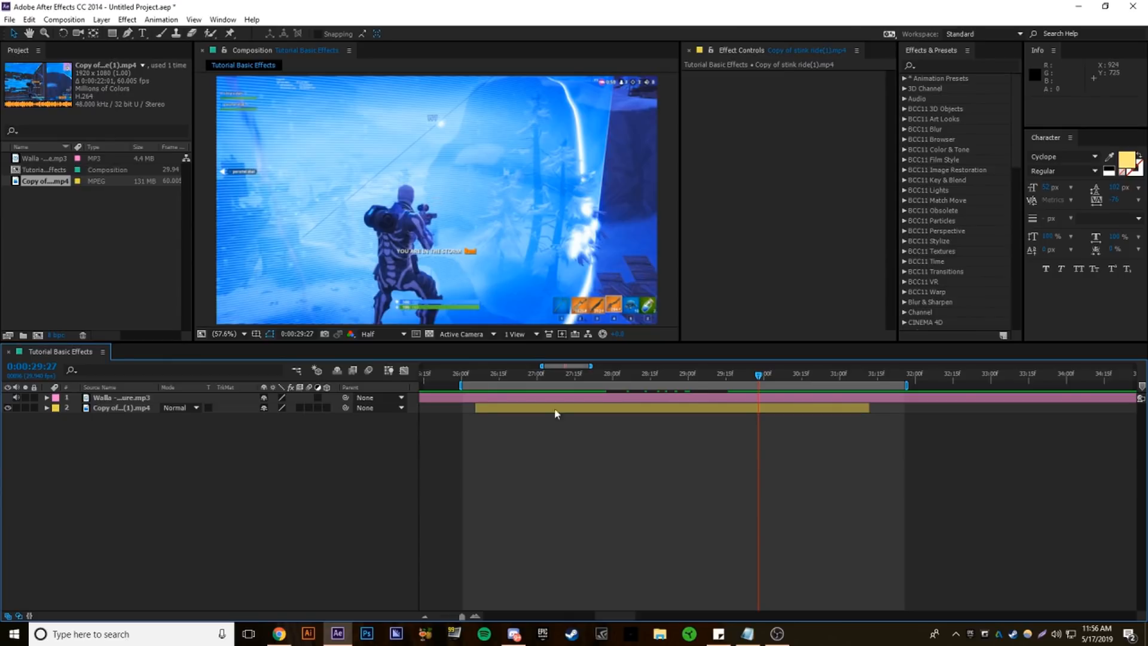
# Create a new adjustment layer above the music and gameplay layers
pyautogui.click(101, 19)
pyautogui.moveTo(113, 33)
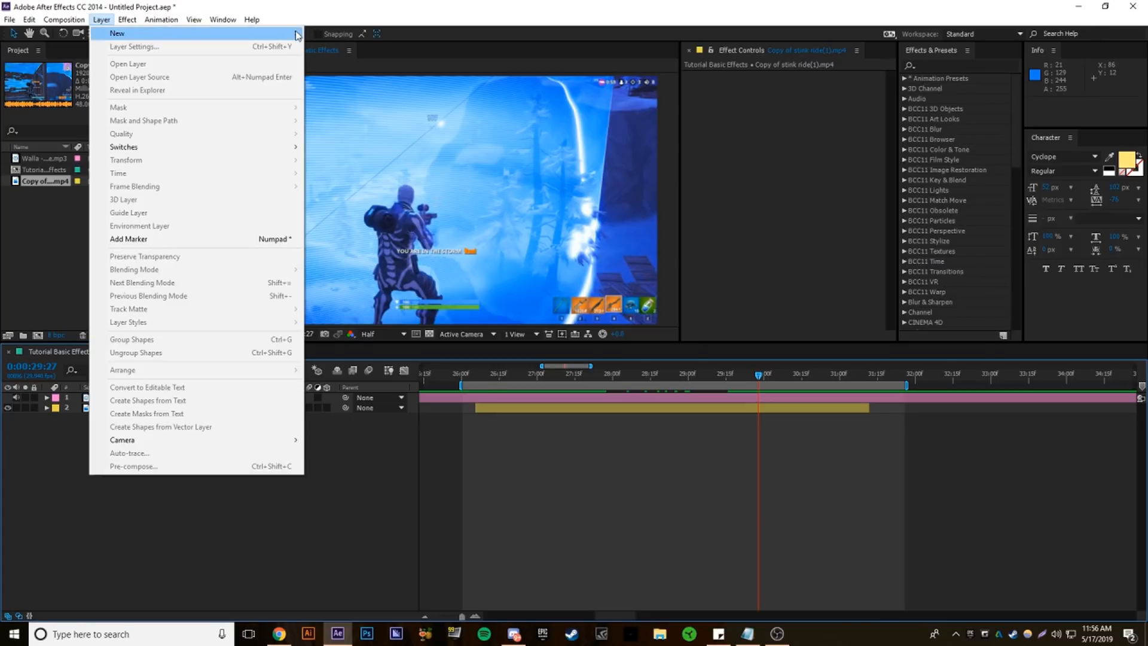
pyautogui.moveTo(297, 35)
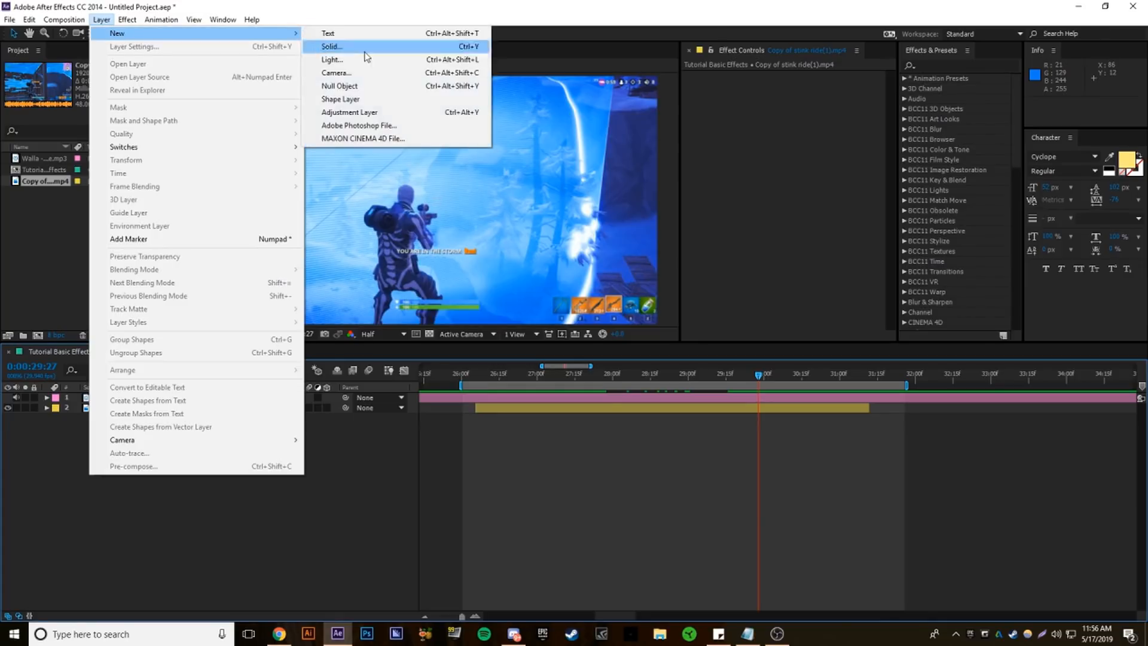
pyautogui.click(367, 113)
pyautogui.click(593, 458)
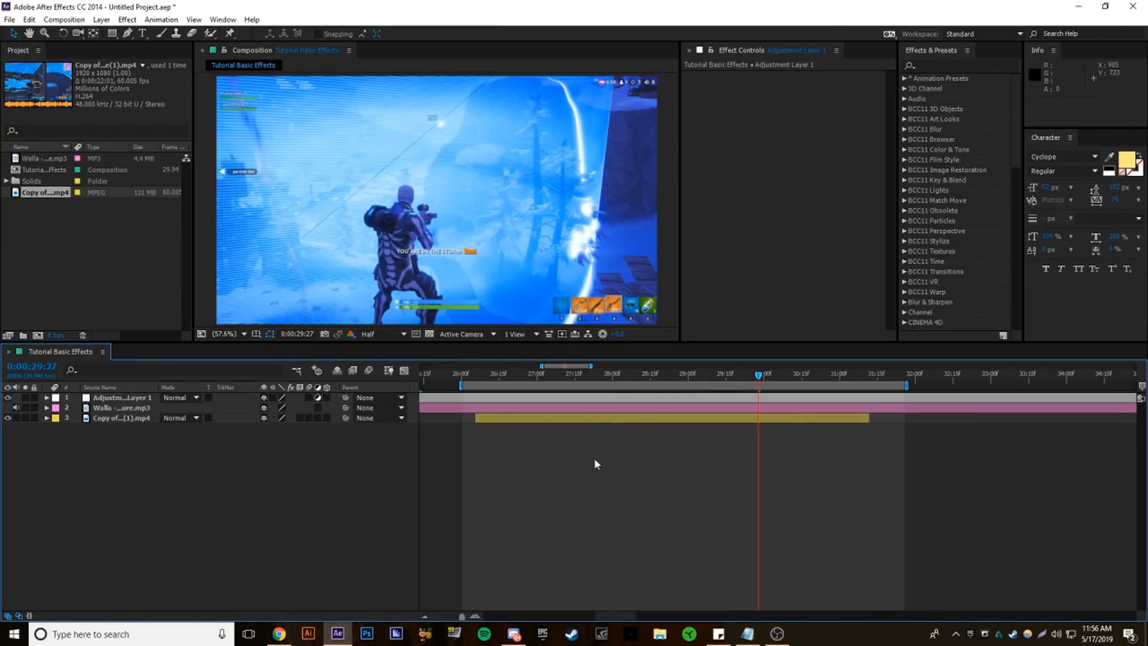
# Apply the Transform effect to the adjustment layer
pyautogui.click(598, 401)
pyautogui.hotkey('ctrl', 'space')
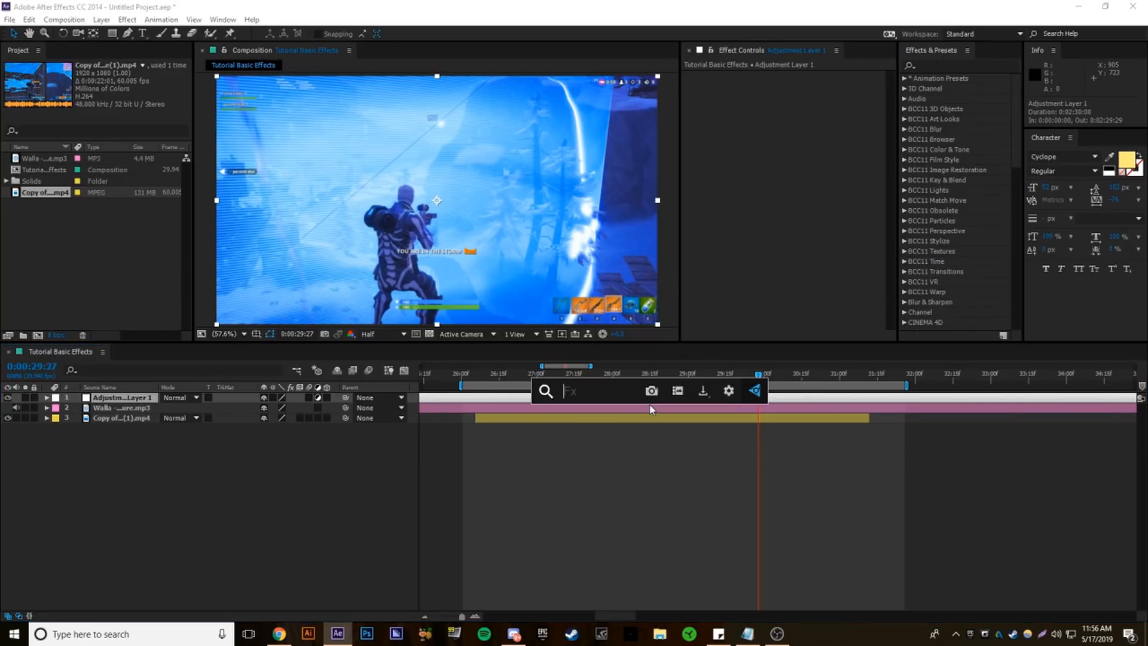
pyautogui.write('transform')
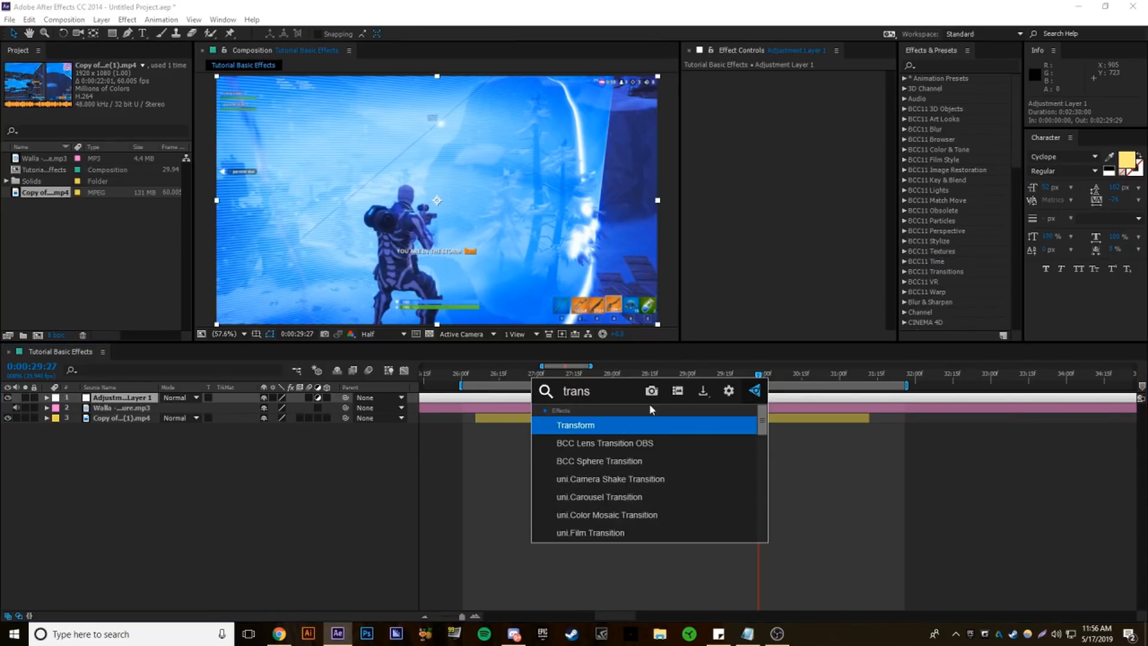
pyautogui.press('Return')
pyautogui.click(931, 65)
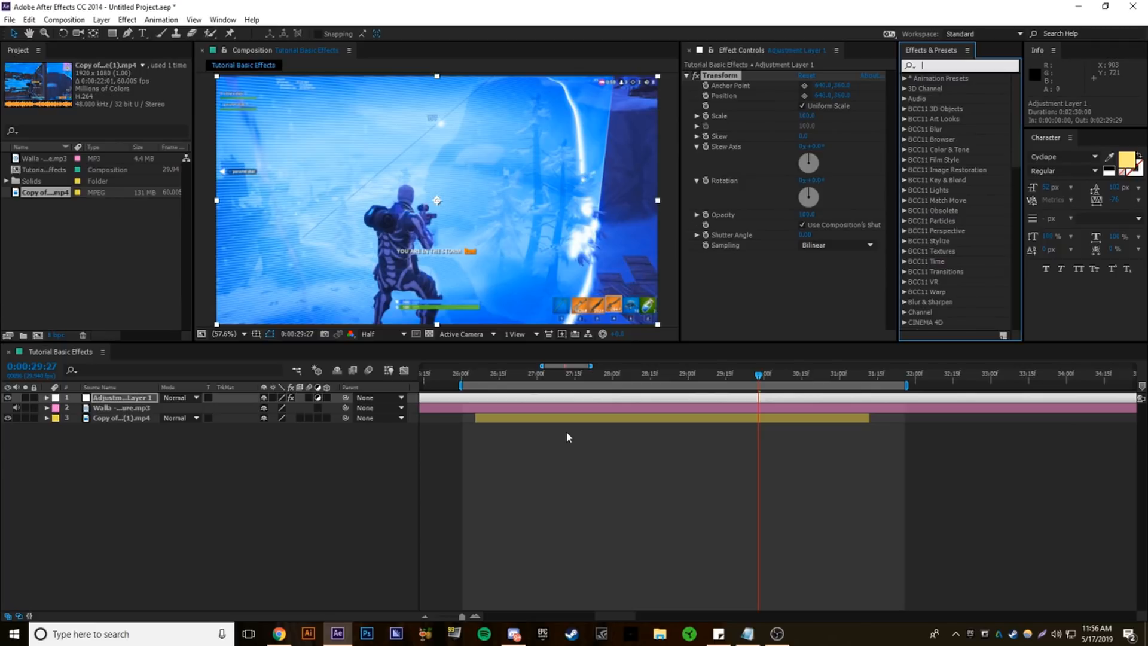
pyautogui.click(716, 330)
# Reveal the gameplay clip's Time Remap keyframes and move the playhead to the first one at 0:00:26:05
pyautogui.click(734, 413)
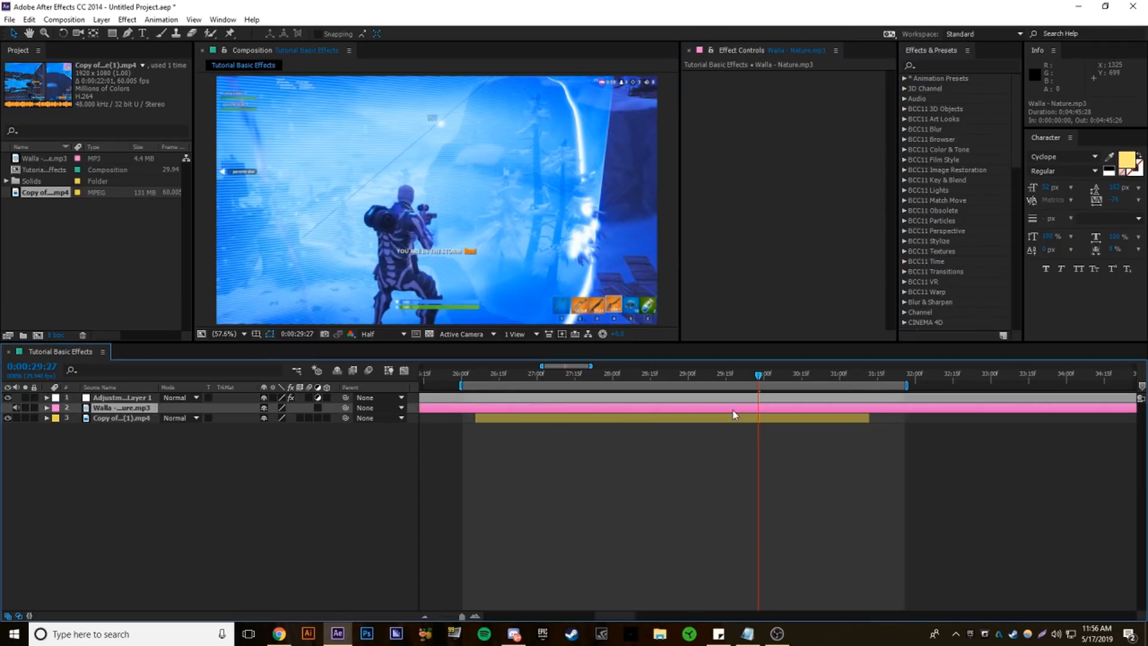
pyautogui.click(725, 418)
pyautogui.press('u')
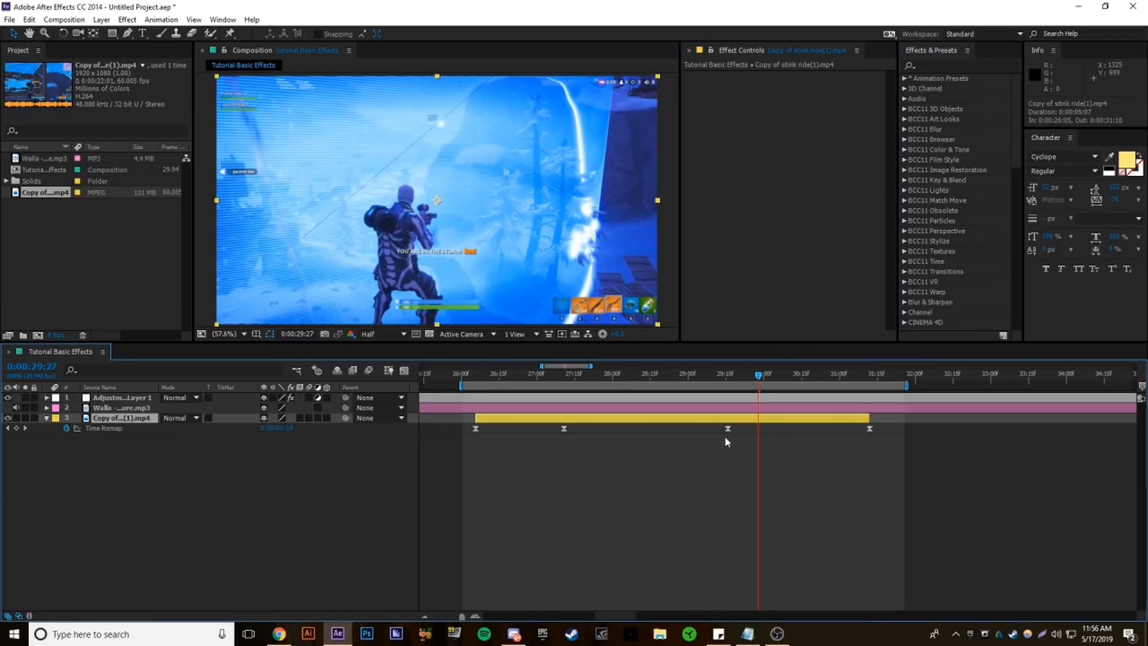
pyautogui.click(725, 435)
pyautogui.moveTo(730, 380); pyautogui.dragTo(475, 438)
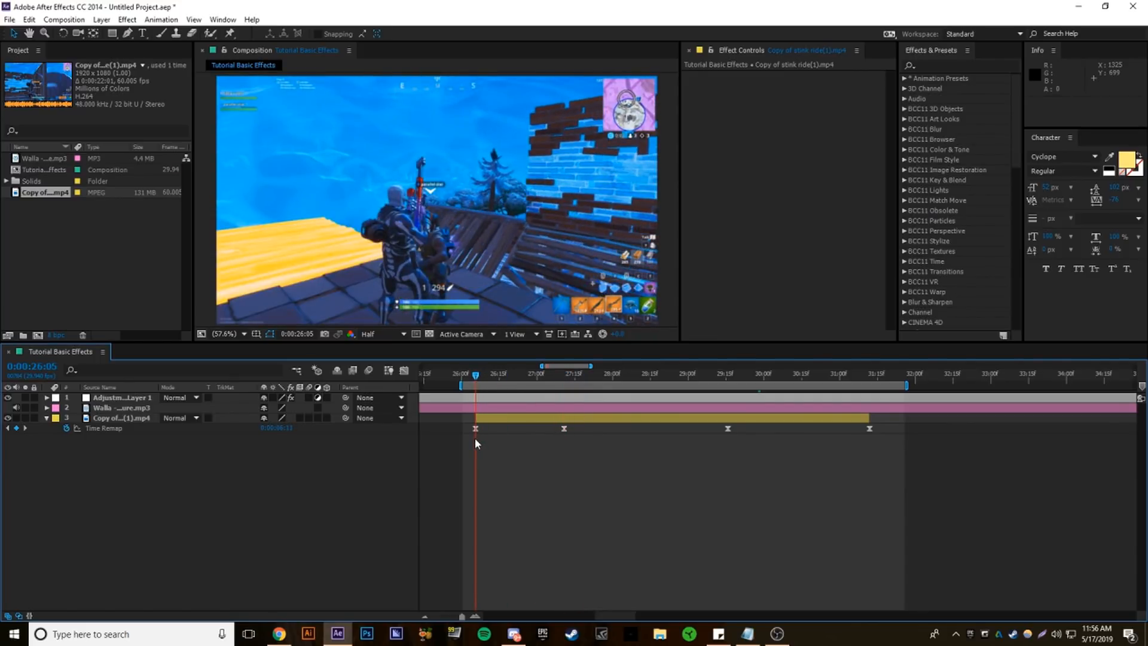
# Add a Scale keyframe at 0:00:26:05 to the adjustment layer's Transform effect and reveal it in the timeline
pyautogui.click(510, 399)
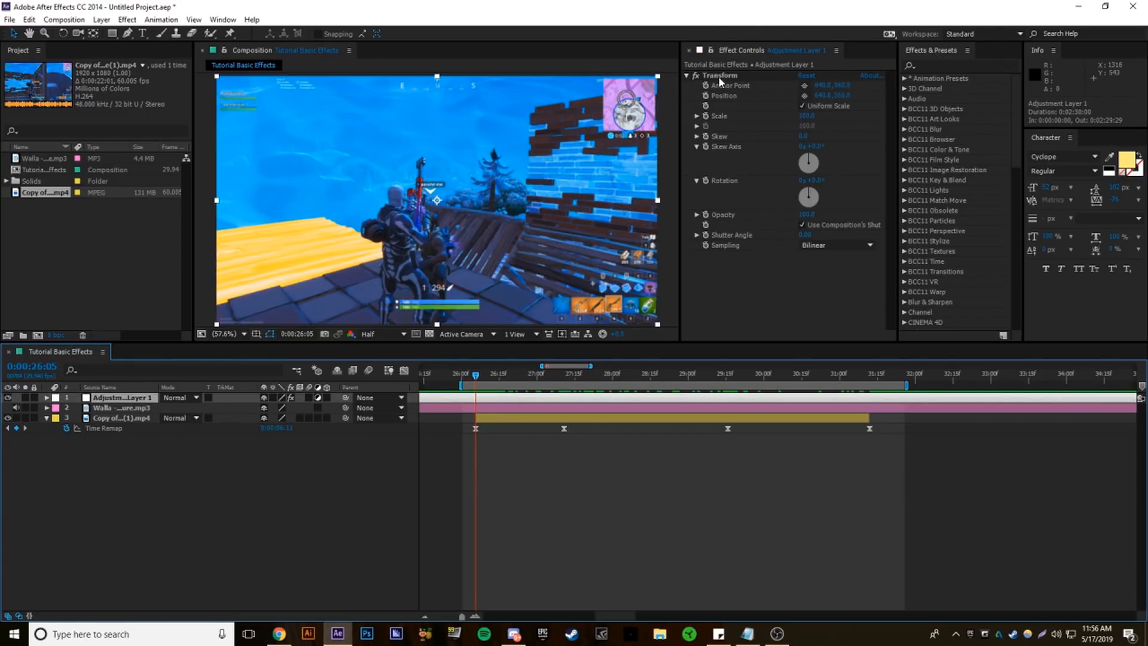
pyautogui.click(706, 116)
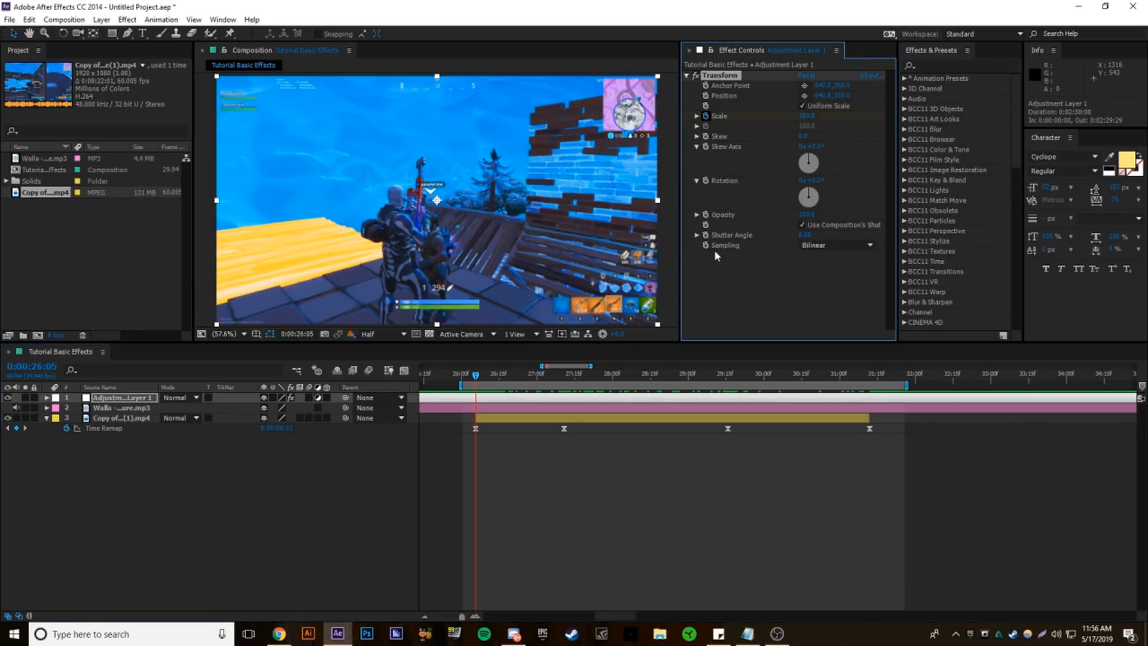
pyautogui.press('u')
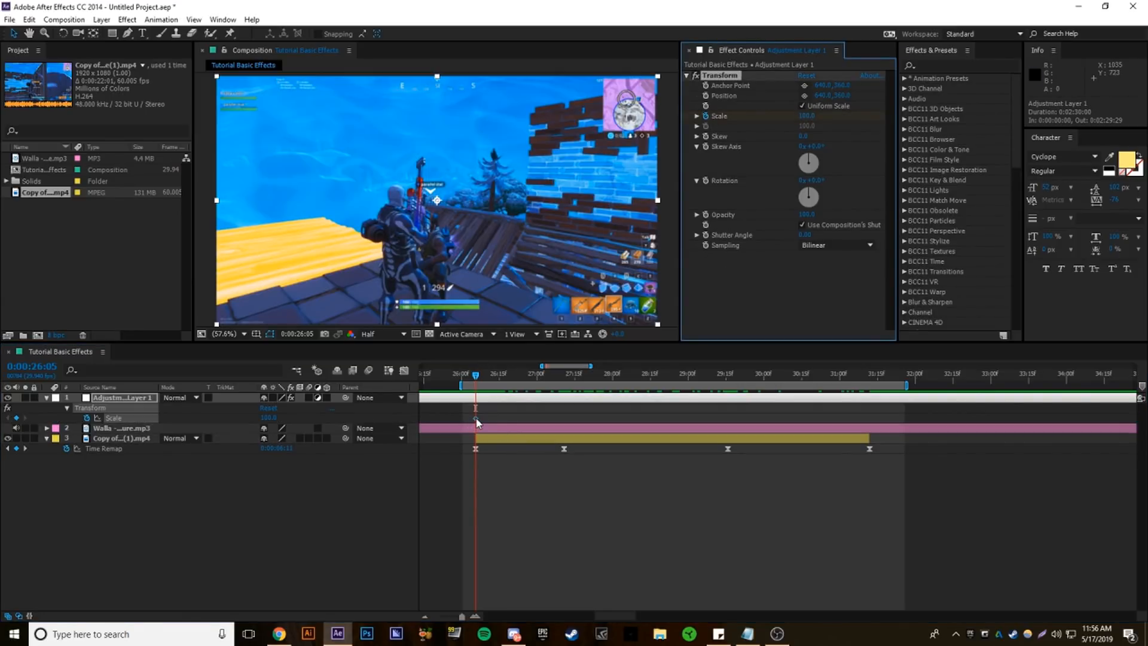
# Move the Scale keyframe three frames earlier, to 0:00:26:02
pyautogui.click(476, 420)
pyautogui.press('pageup')
pyautogui.press('pageup')
pyautogui.press('pageup')
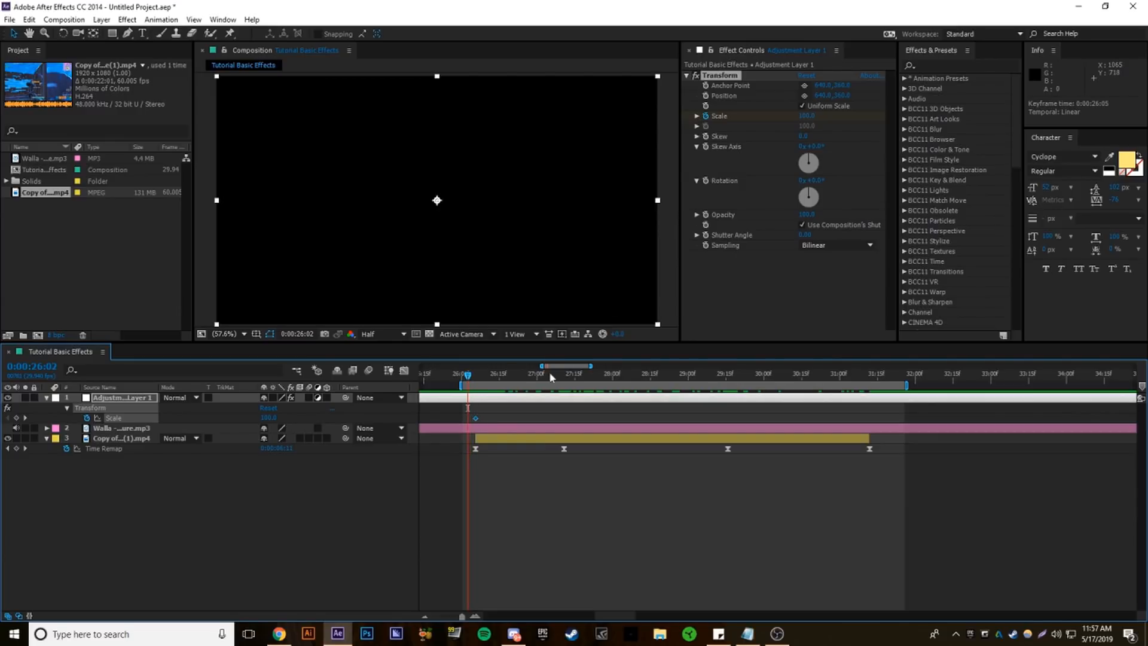
pyautogui.moveTo(476, 418); pyautogui.dragTo(468, 426)
# Set the Transform effect's Scale to 103 at 0:00:26:05, on the clip's first Time Remap keyframe
pyautogui.press('pagedown')
pyautogui.press('pagedown')
pyautogui.press('pagedown')
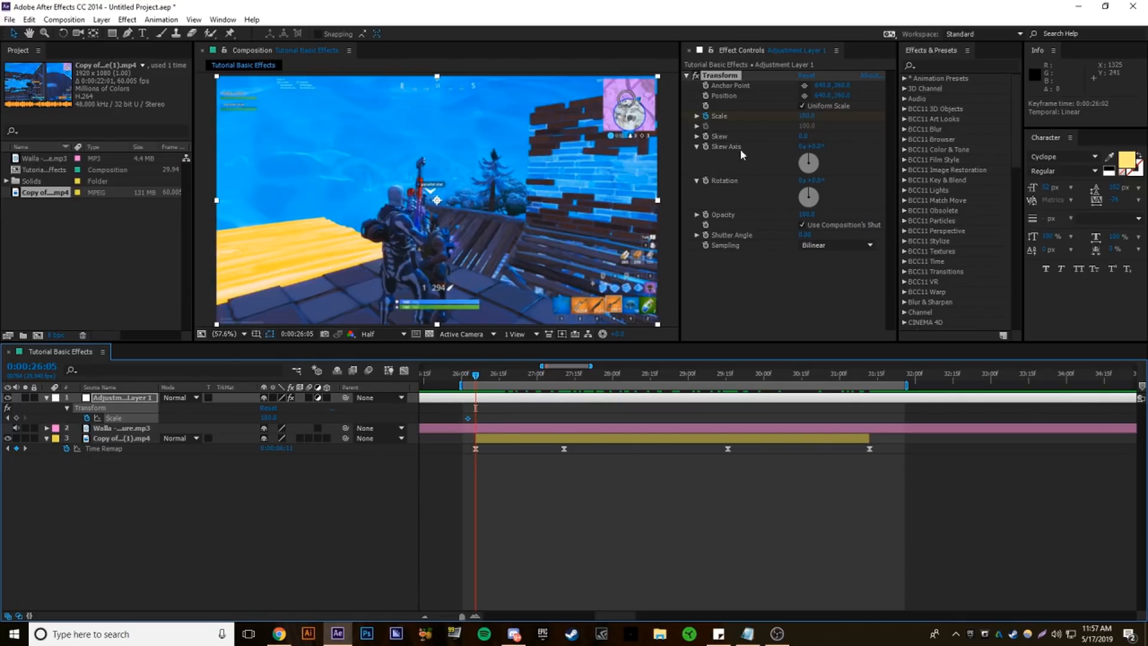
pyautogui.click(806, 117)
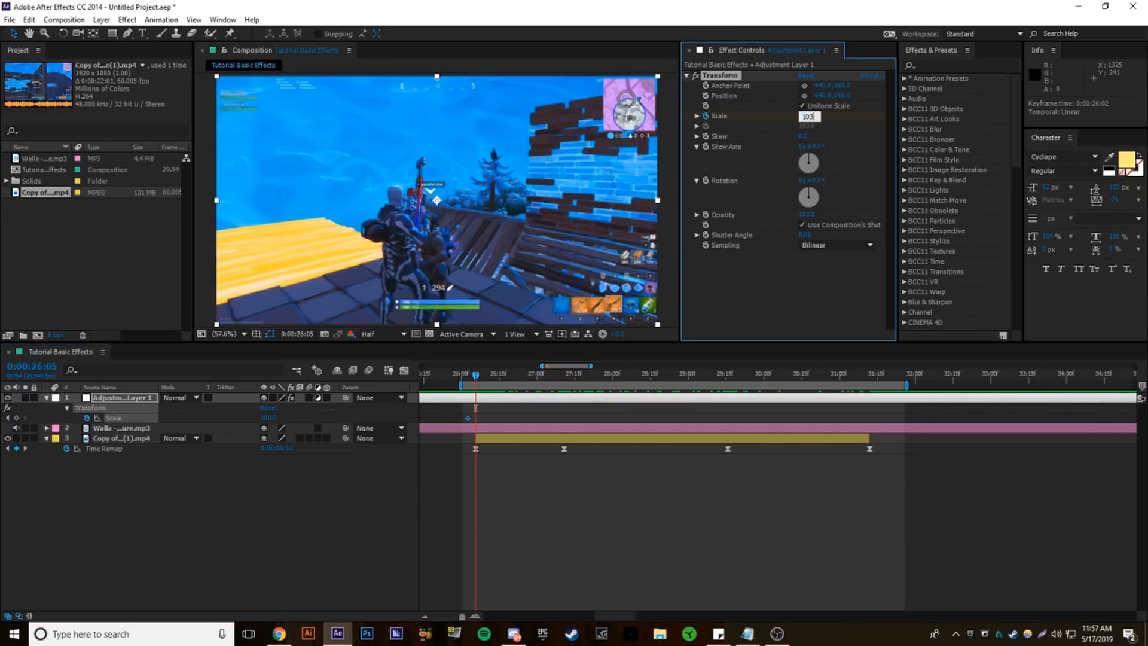
pyautogui.write('103')
pyautogui.press('Return')
# Copy the pair of Scale keyframes to the second Time Remap keyframe, aligning the 103 keyframe with 0:00:27:10
pyautogui.click(478, 381)
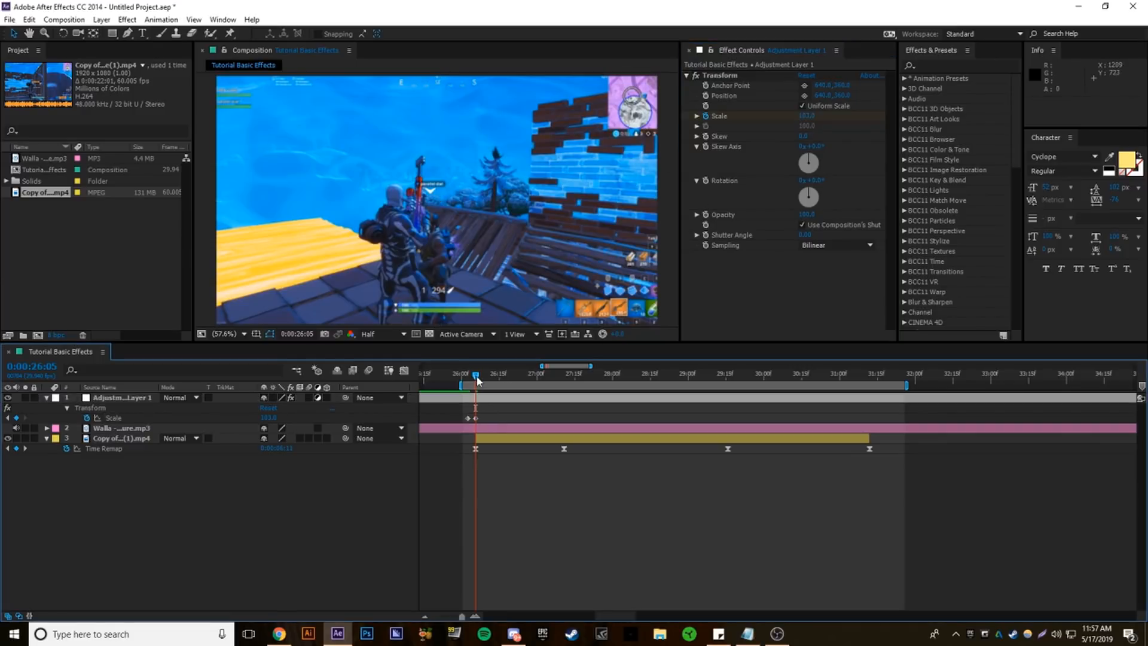
pyautogui.press('pageup')
pyautogui.press('pageup')
pyautogui.press('pageup')
pyautogui.moveTo(493, 413); pyautogui.dragTo(460, 422)
pyautogui.hotkey('ctrl', 'v')
pyautogui.click(564, 373)
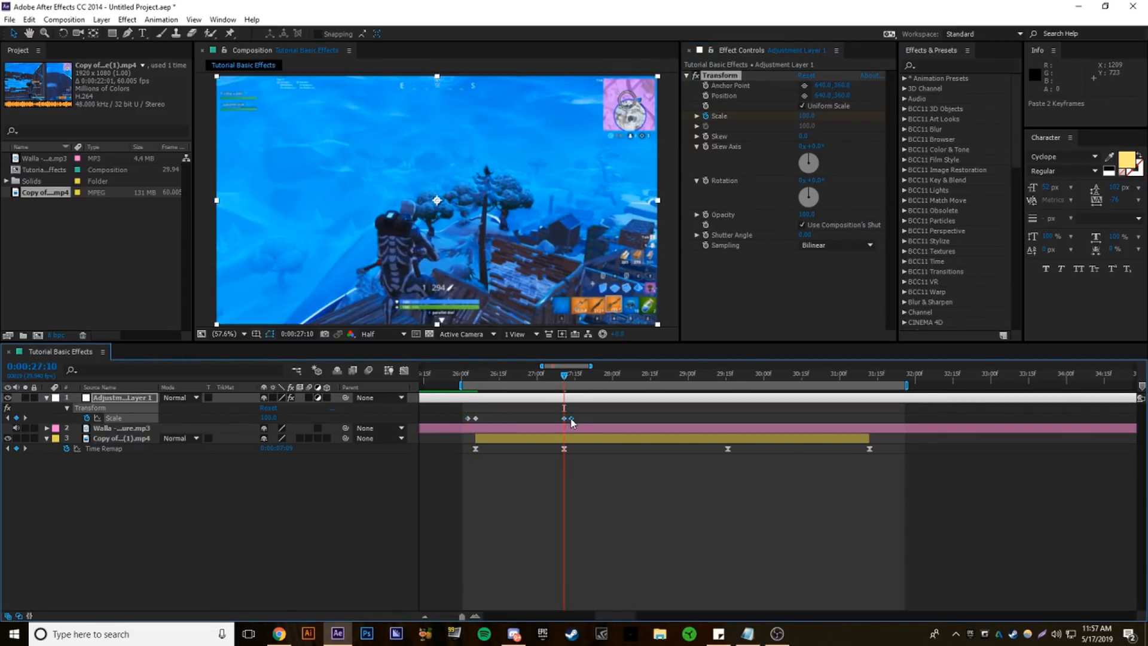
pyautogui.moveTo(571, 419); pyautogui.dragTo(563, 419)
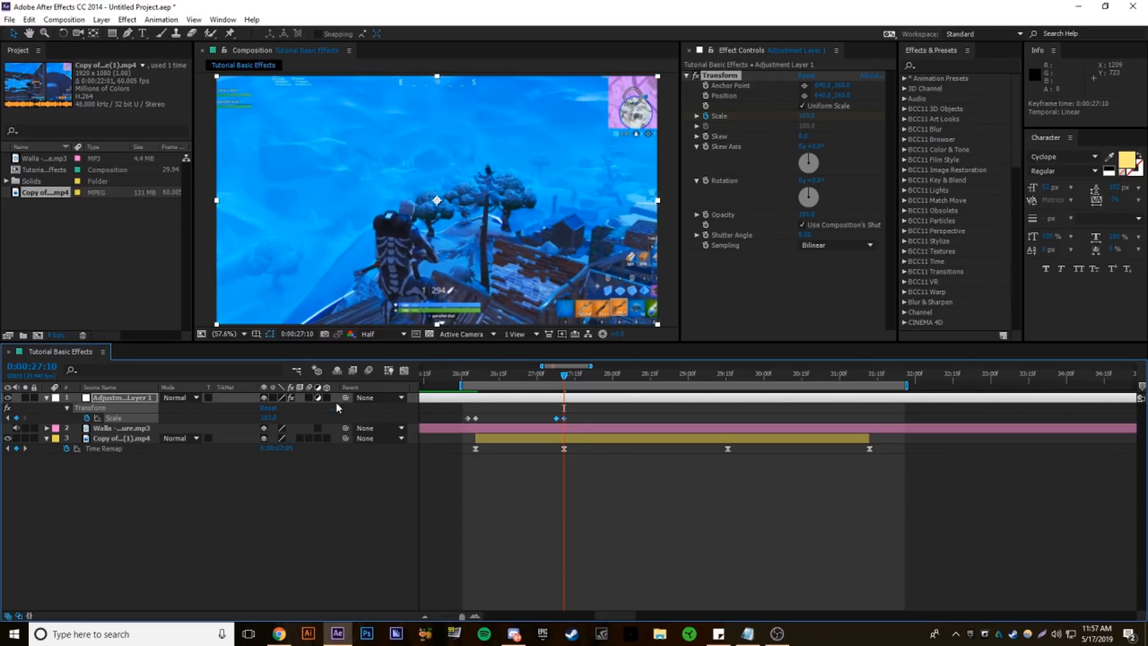
pyautogui.click(571, 488)
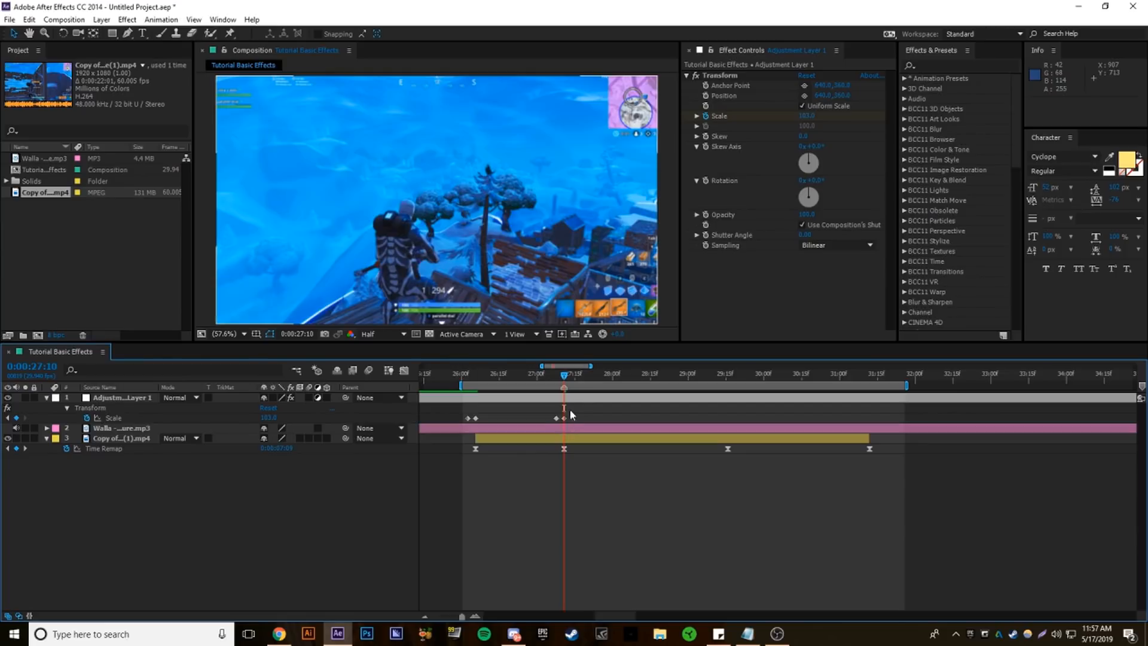
# Copy the Scale keyframe pair to the third Time Remap keyframe, aligning its 103 keyframe with 0:00:29:15
pyautogui.click(557, 375)
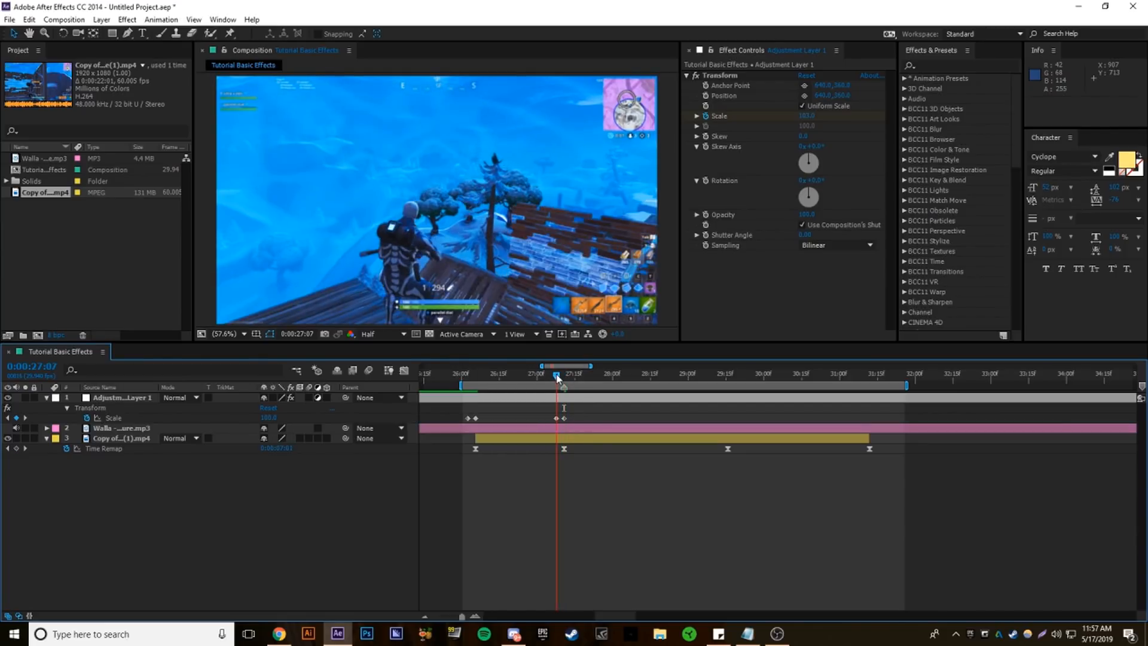
pyautogui.moveTo(557, 375); pyautogui.dragTo(566, 374)
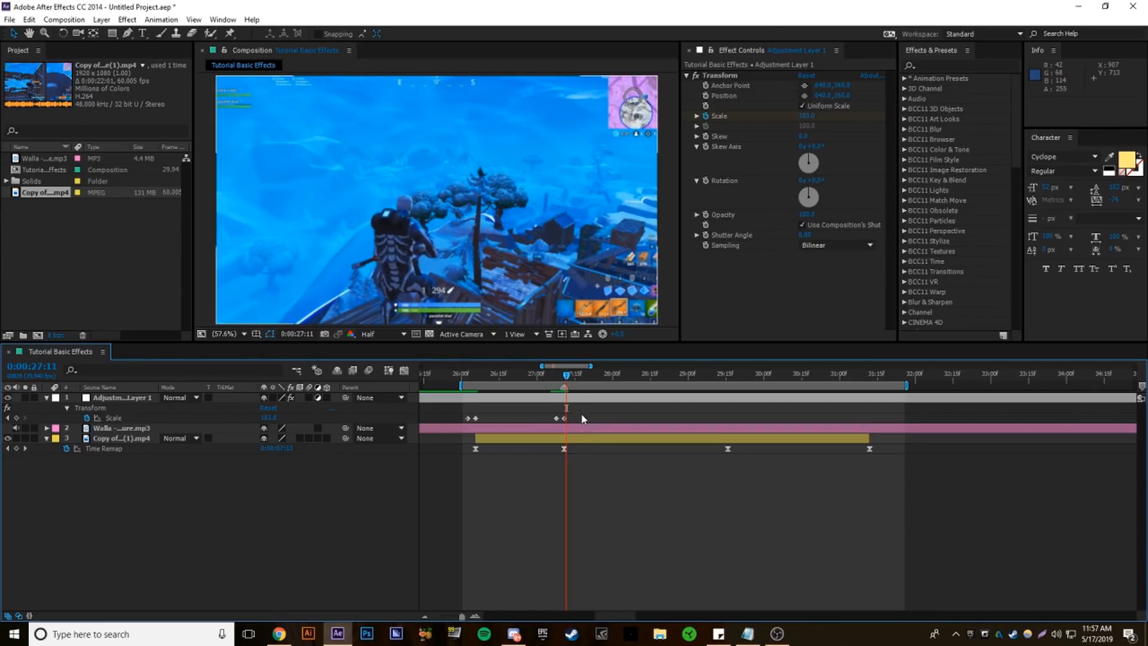
pyautogui.moveTo(584, 418); pyautogui.dragTo(552, 422)
pyautogui.hotkey('ctrl', 'c')
pyautogui.click(728, 375)
pyautogui.hotkey('ctrl', 'v')
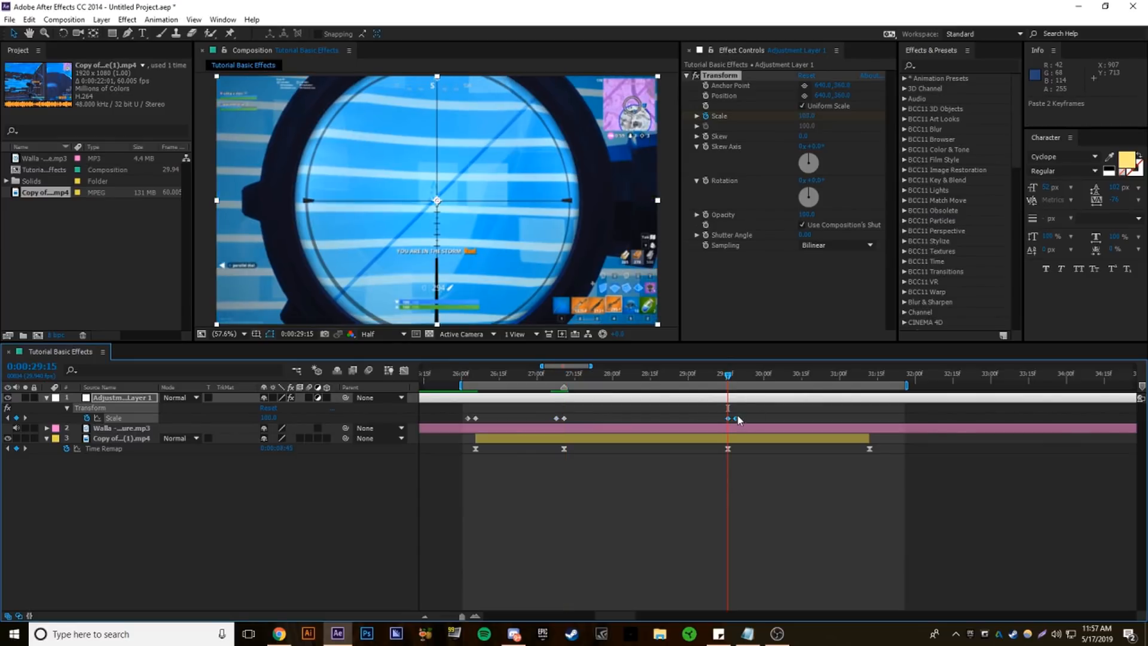
pyautogui.moveTo(736, 418); pyautogui.dragTo(729, 418)
# Paste the Scale keyframe pair at the end of the gameplay clip, placing its 103 keyframe at 0:00:31:10
pyautogui.click(870, 374)
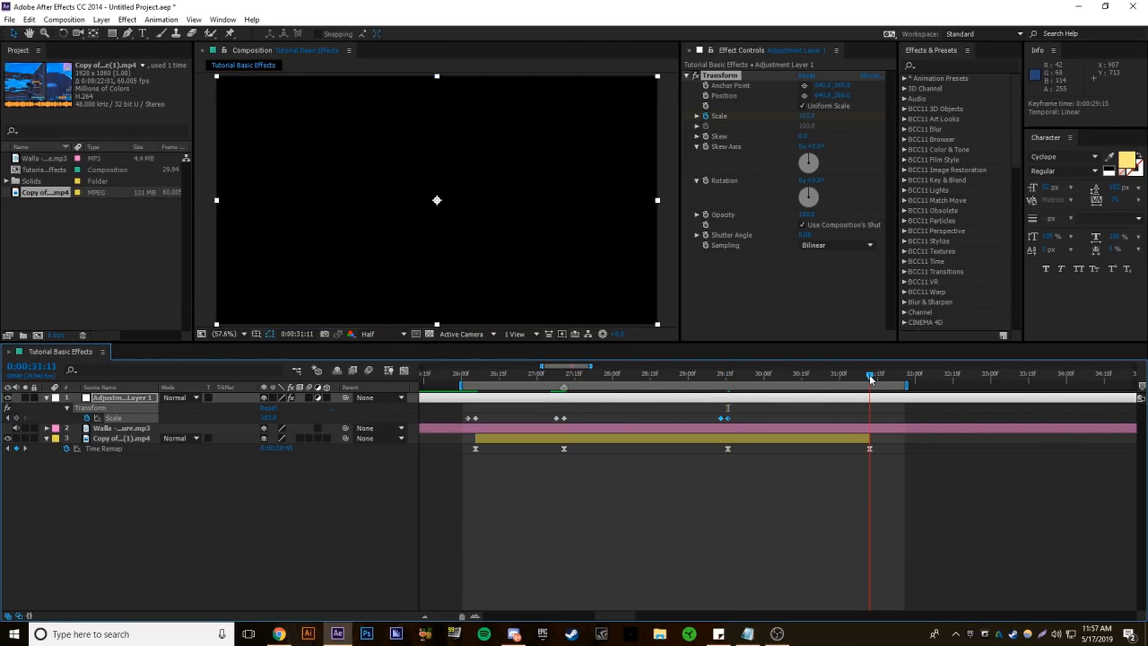
pyautogui.press('pageup')
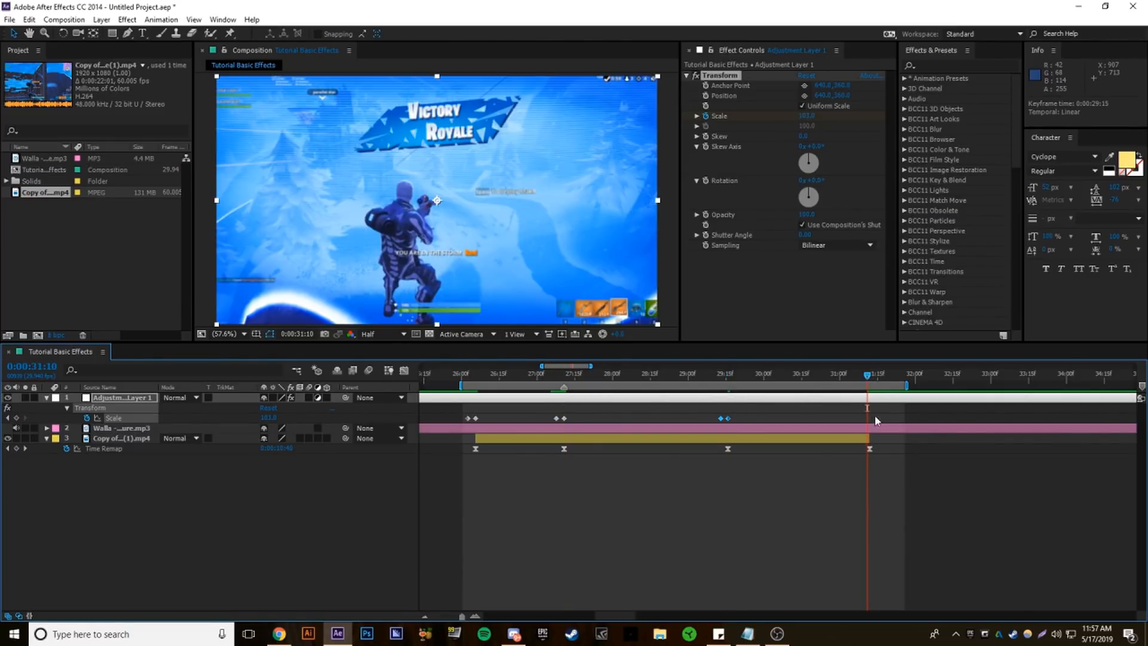
pyautogui.hotkey('ctrl', 'v')
pyautogui.click(756, 412)
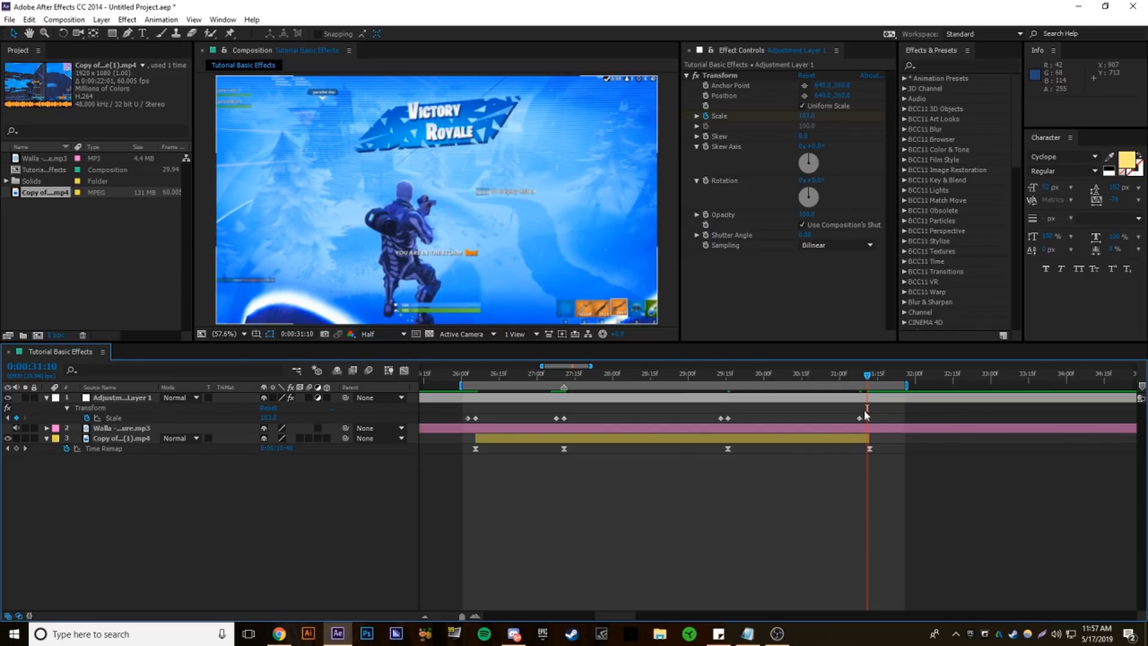
# Apply Easy Ease to all Scale keyframes on the adjustment layer
pyautogui.moveTo(906, 415); pyautogui.dragTo(457, 425)
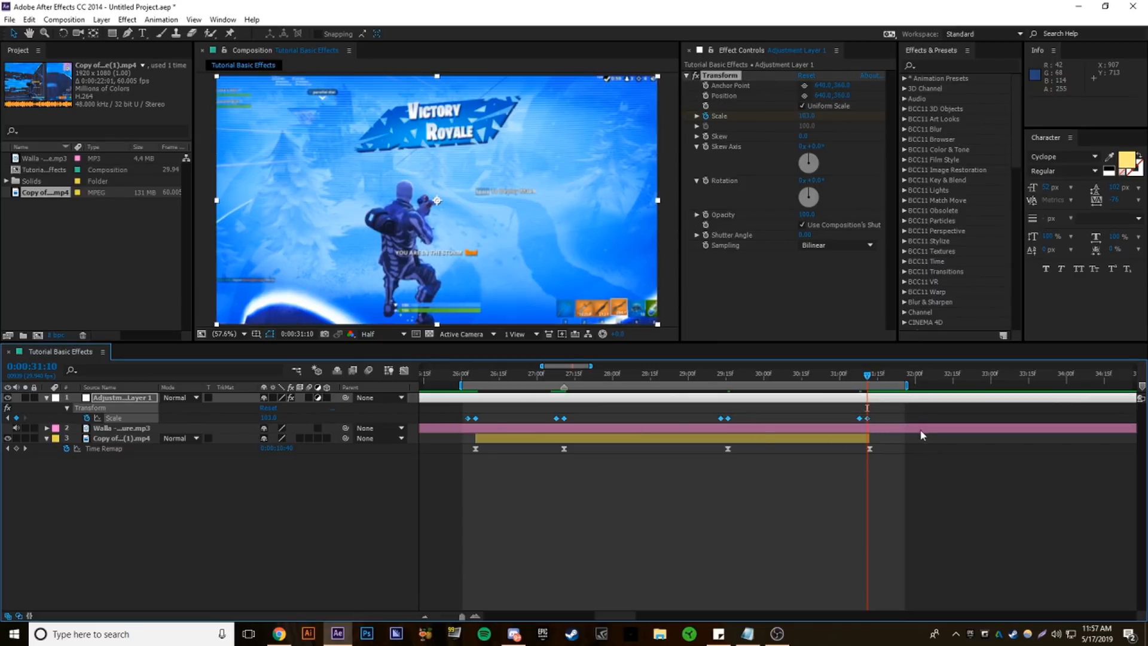
pyautogui.rightClick(867, 419)
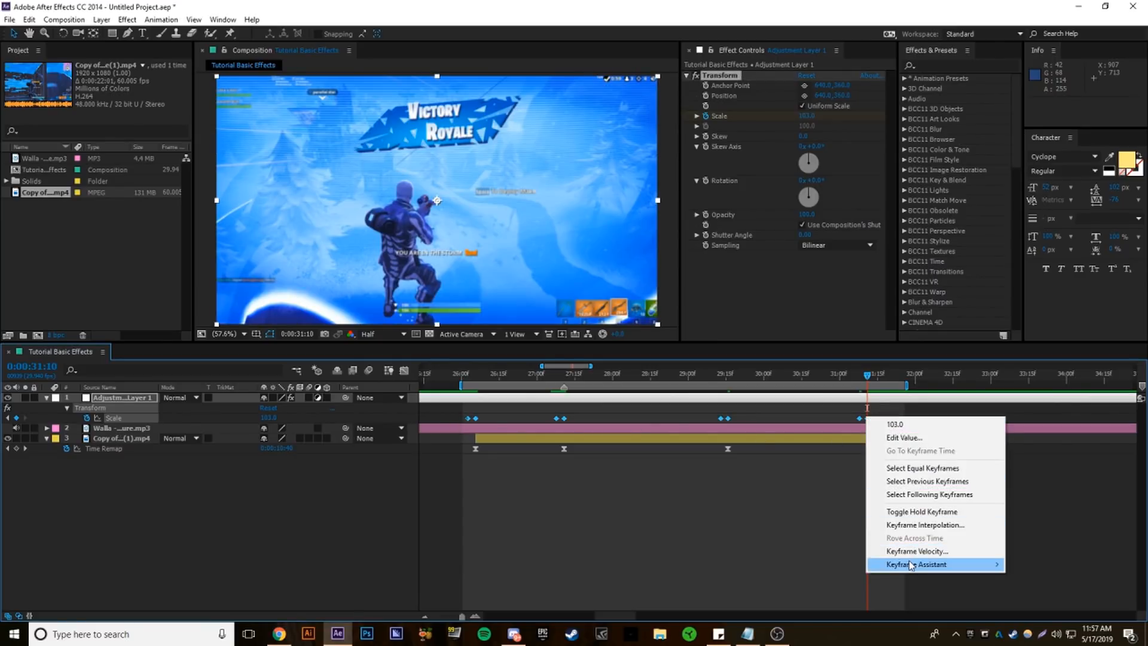
pyautogui.moveTo(915, 563)
pyautogui.click(724, 486)
pyautogui.click(724, 486)
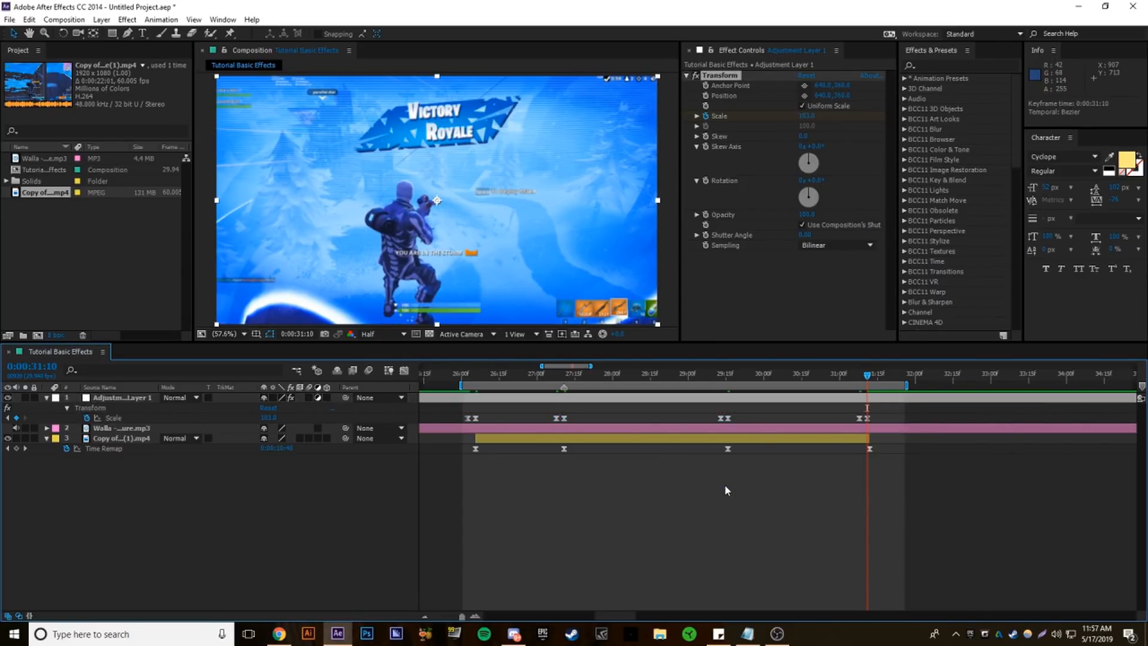
# In the graph editor, lengthen the incoming ease of the 100% Scale keyframes so each zoom falls quickly and settles slowly
pyautogui.click(124, 418)
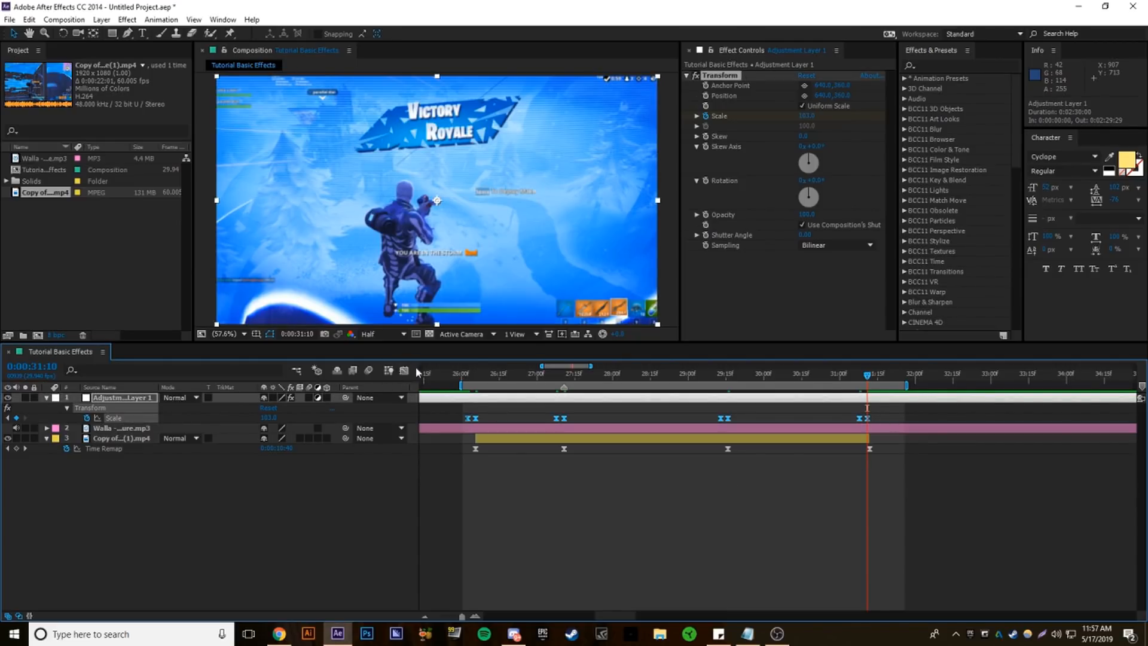
pyautogui.click(405, 370)
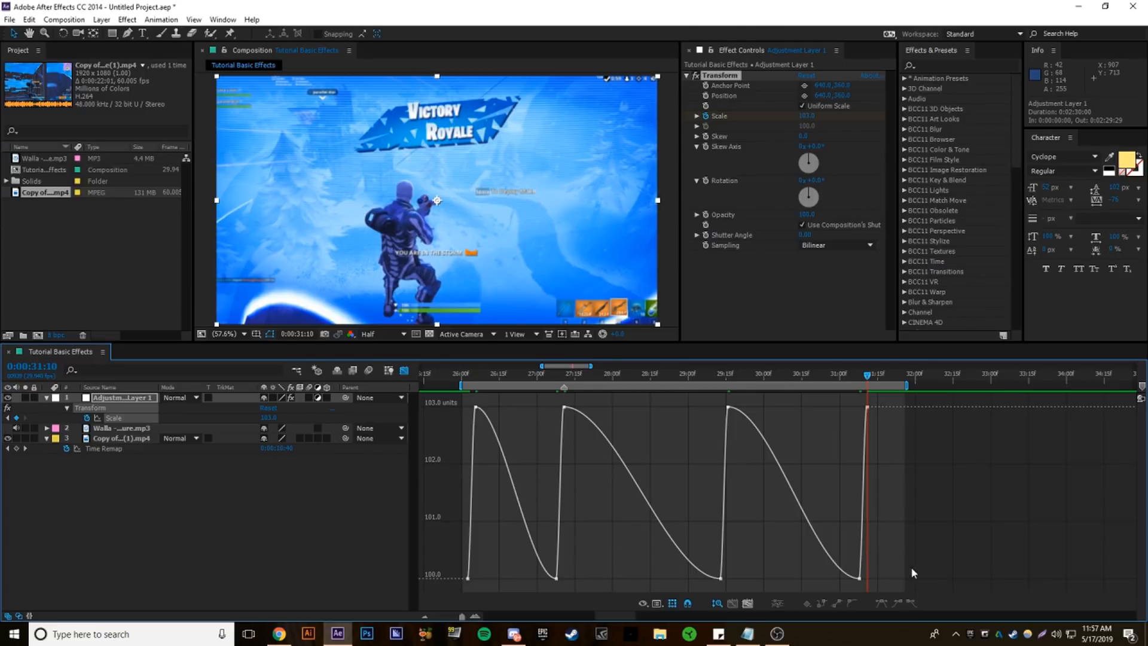
pyautogui.moveTo(911, 567); pyautogui.dragTo(521, 585)
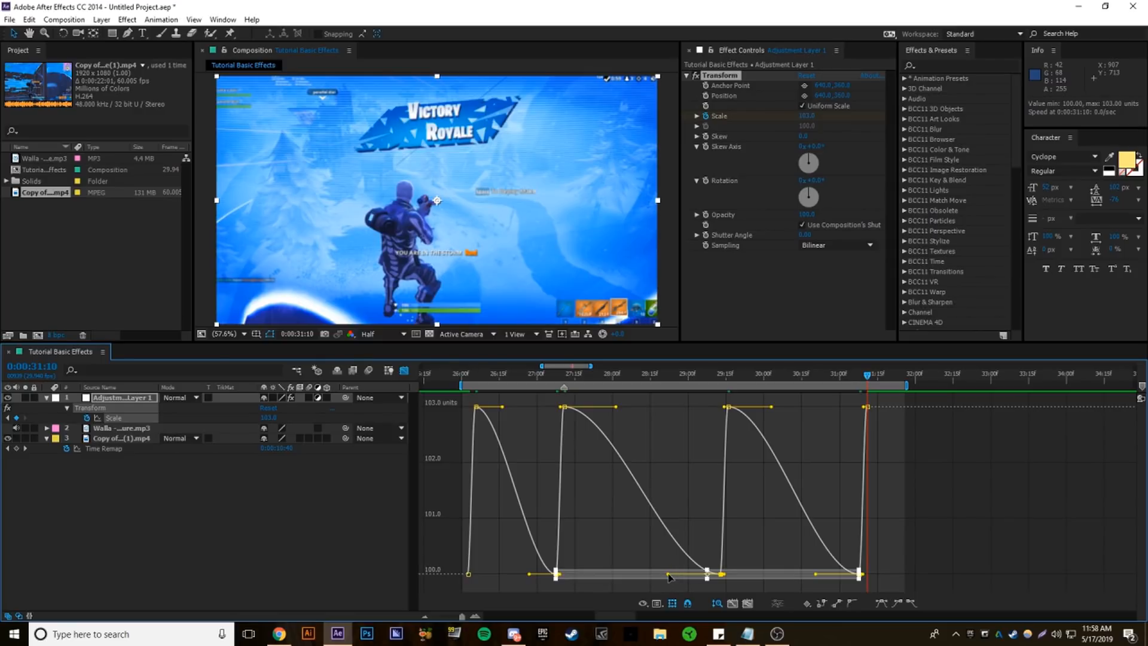
pyautogui.moveTo(668, 576); pyautogui.dragTo(583, 576)
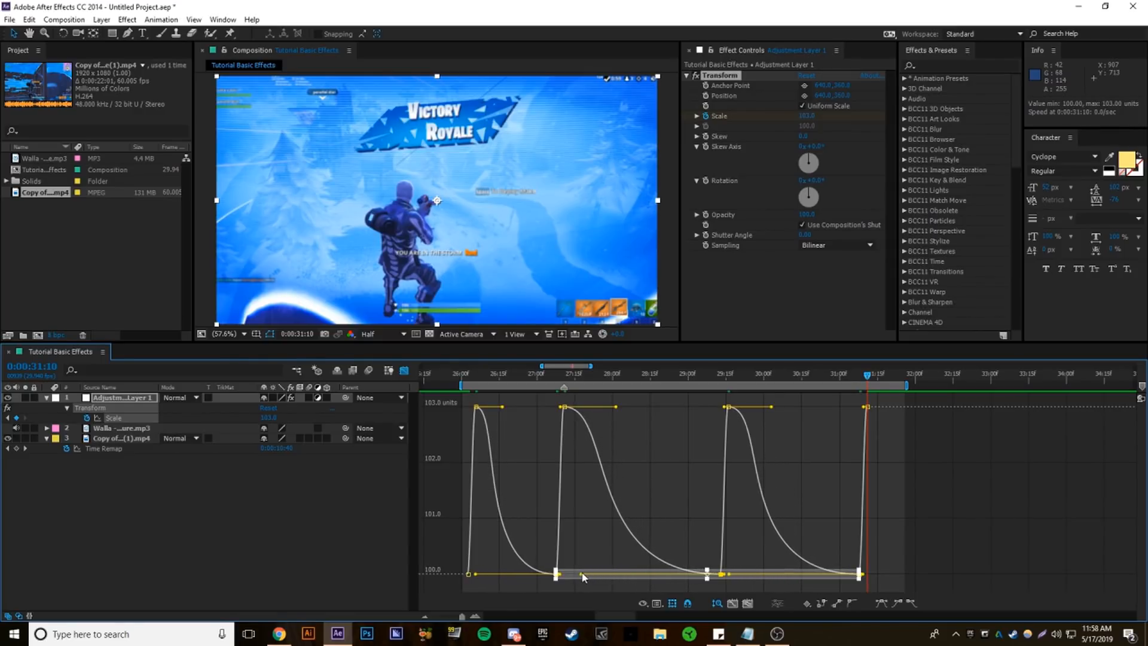
pyautogui.click(924, 396)
pyautogui.click(404, 371)
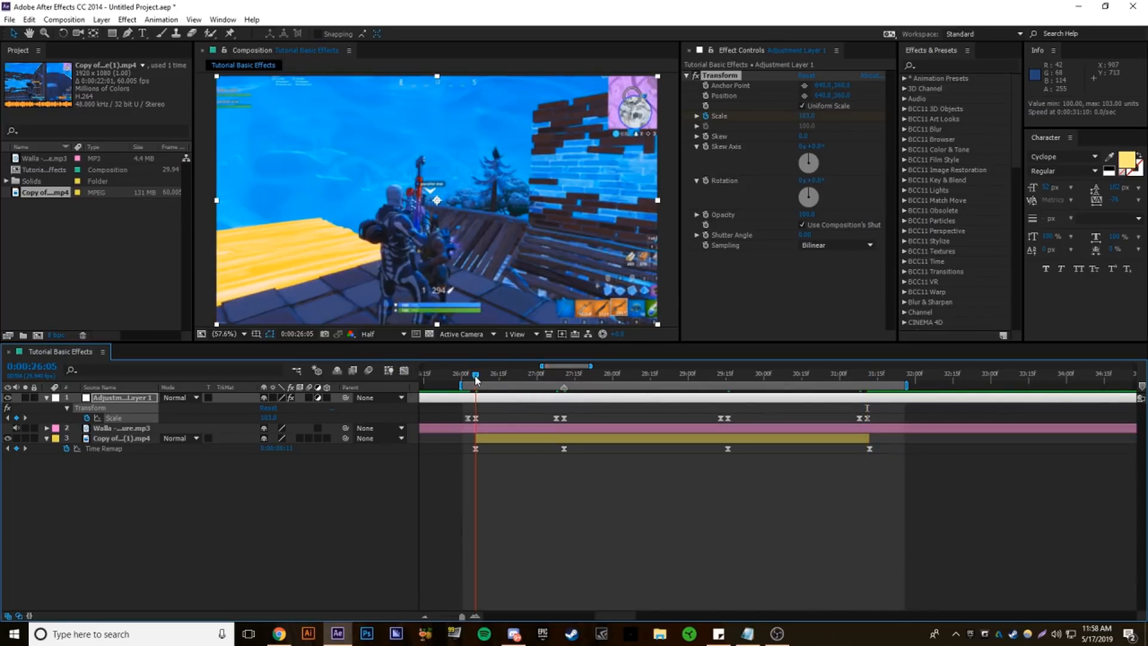
# Review the zoom bumps against their Scale curve in the graph editor and play back the work area
pyautogui.click(476, 377)
pyautogui.click(405, 371)
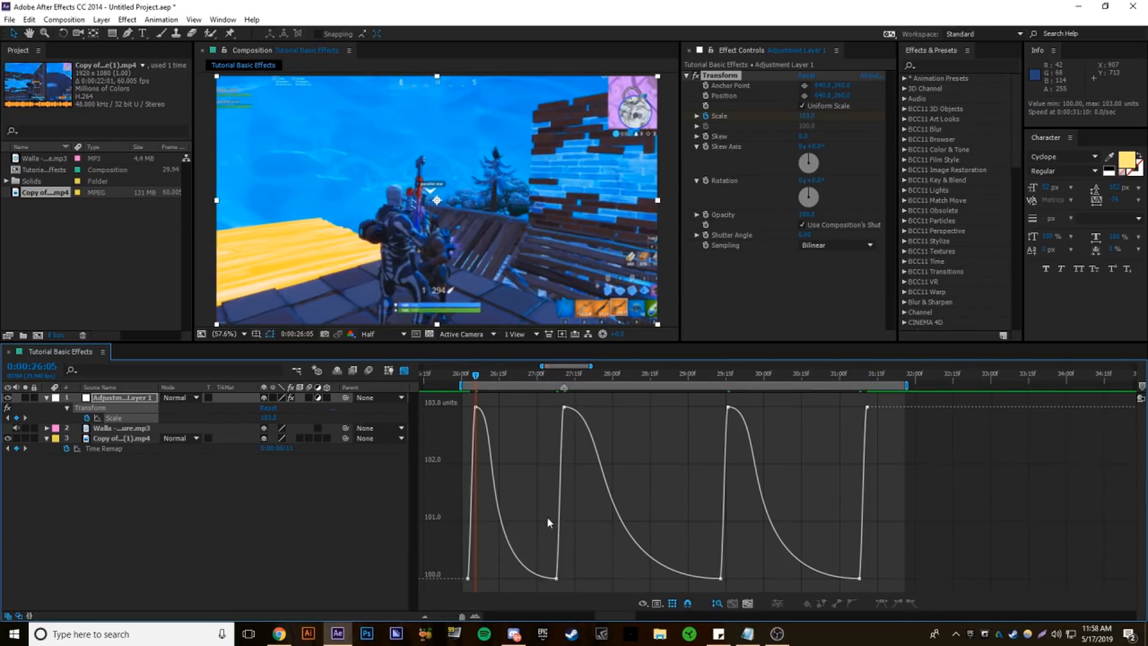
pyautogui.moveTo(476, 378); pyautogui.dragTo(810, 411)
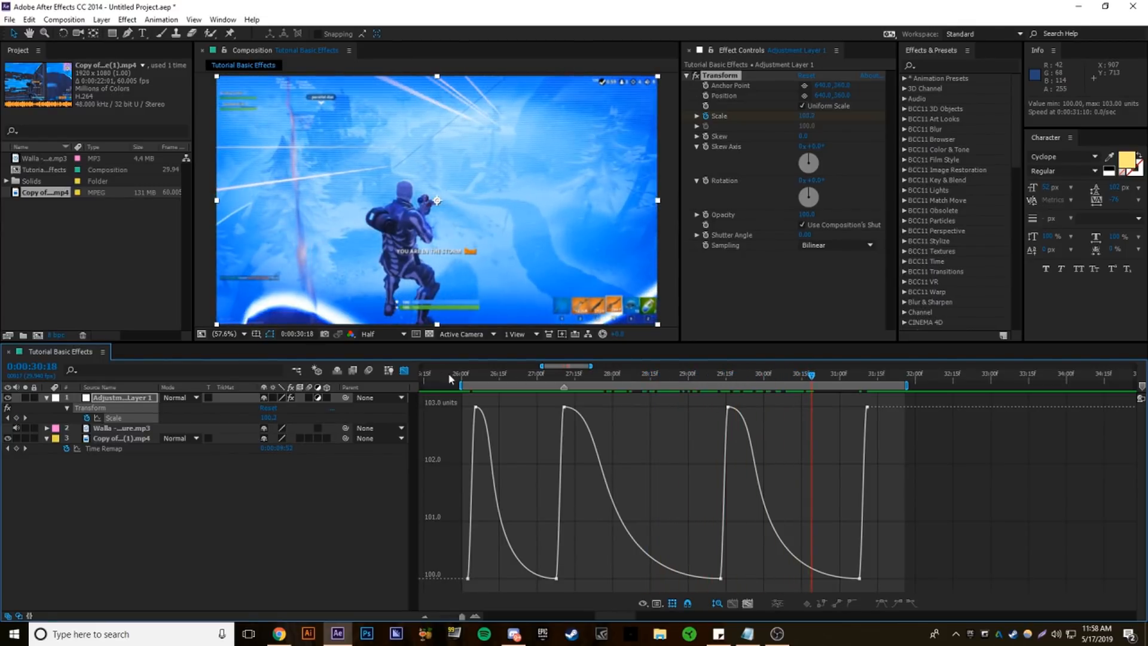
pyautogui.click(404, 371)
pyautogui.click(736, 490)
pyautogui.press('KP_0')
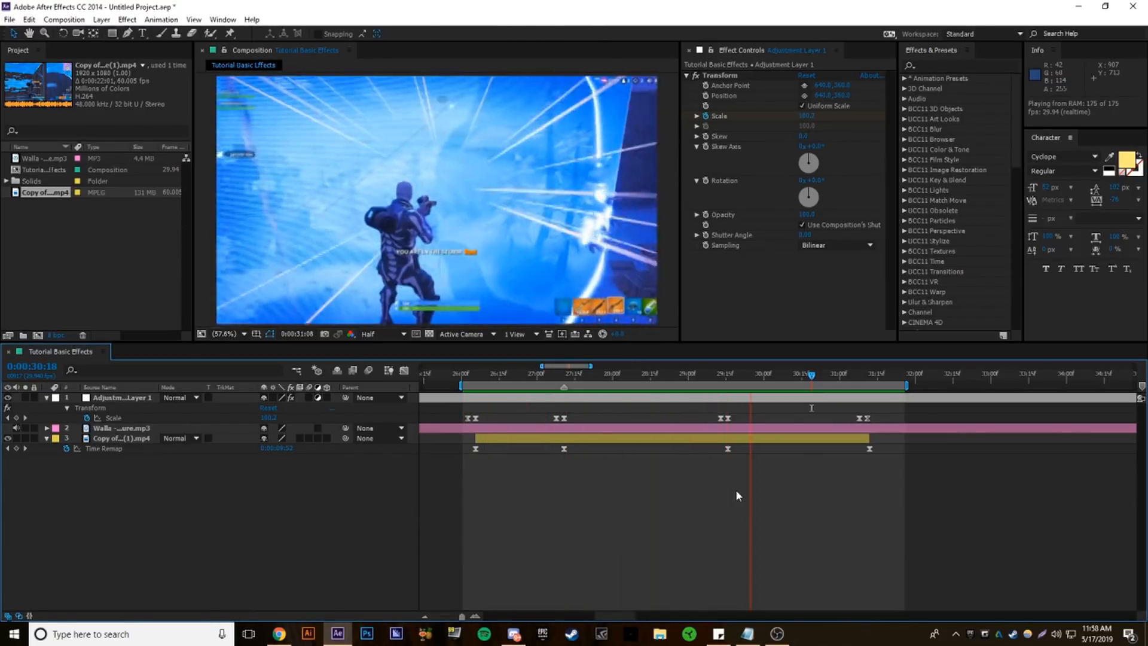
pyautogui.press('space')
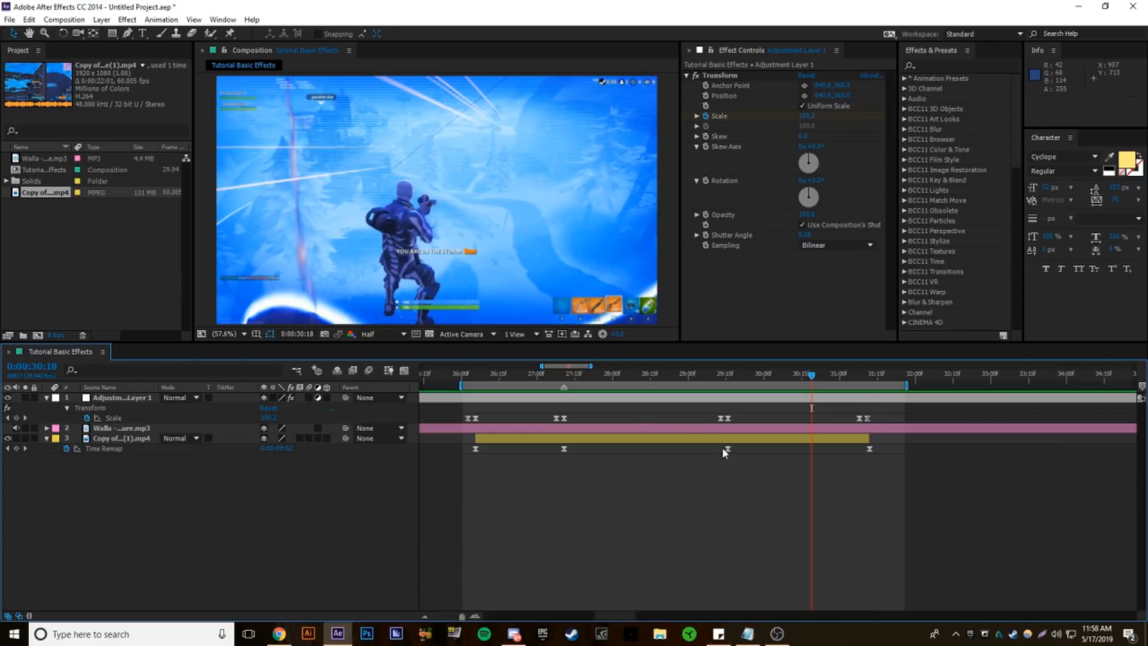
# Inspect the Scale curve's easing handles at the 100% and 103% keyframes in the graph editor
pyautogui.click(112, 418)
pyautogui.hotkey('shift', 'F3')
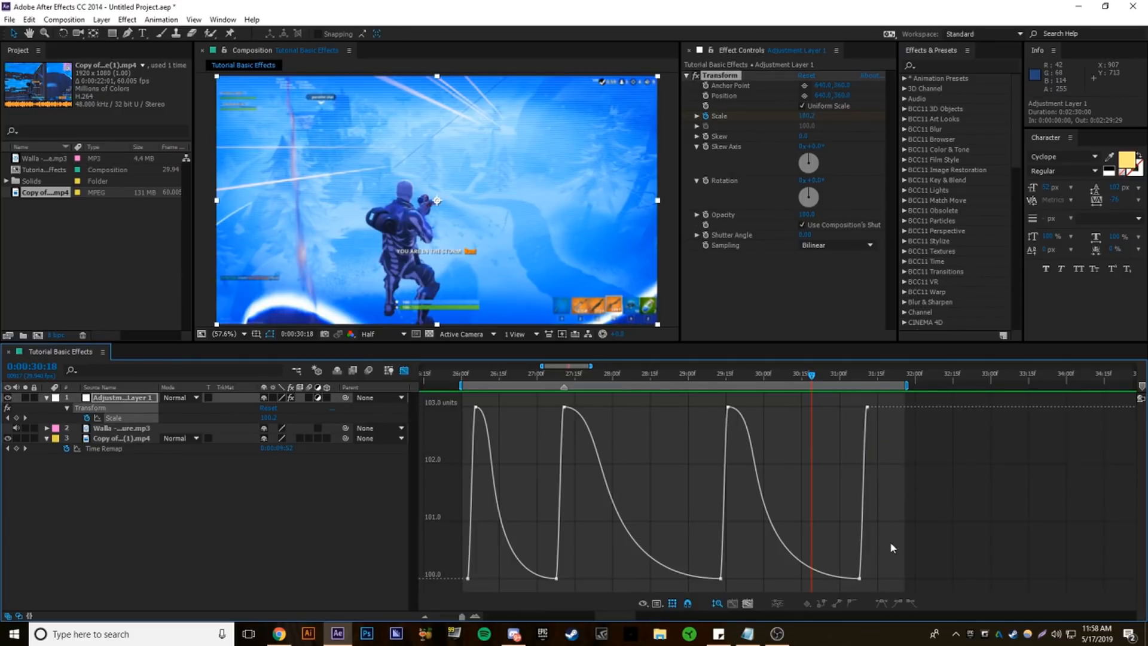
pyautogui.moveTo(889, 544); pyautogui.dragTo(505, 577)
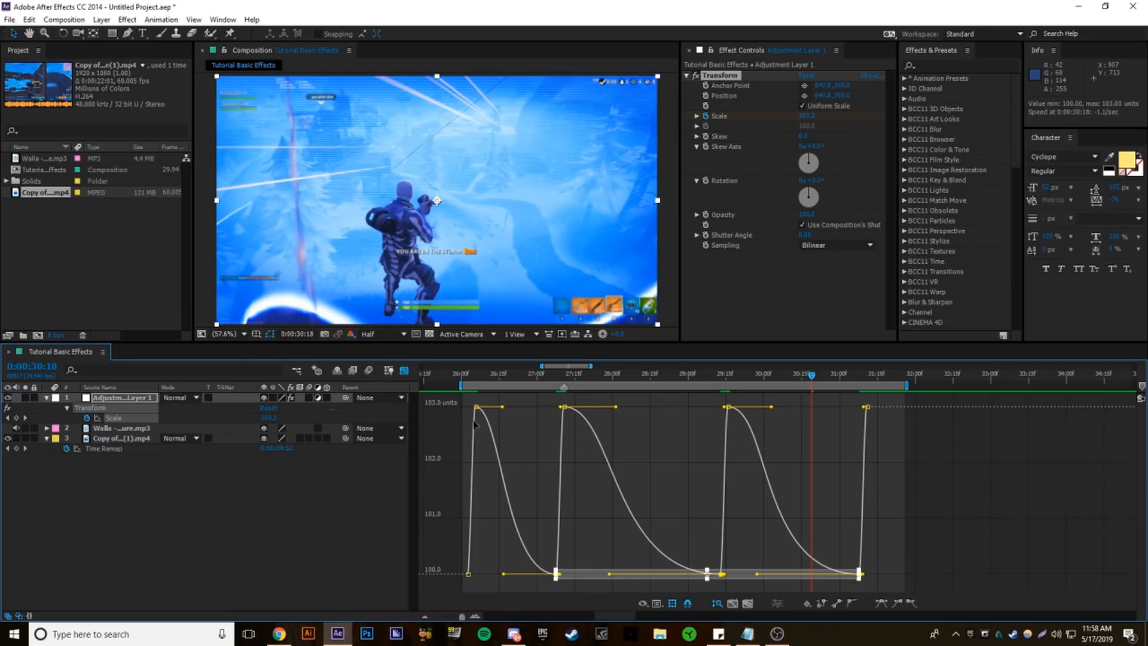
pyautogui.click(472, 376)
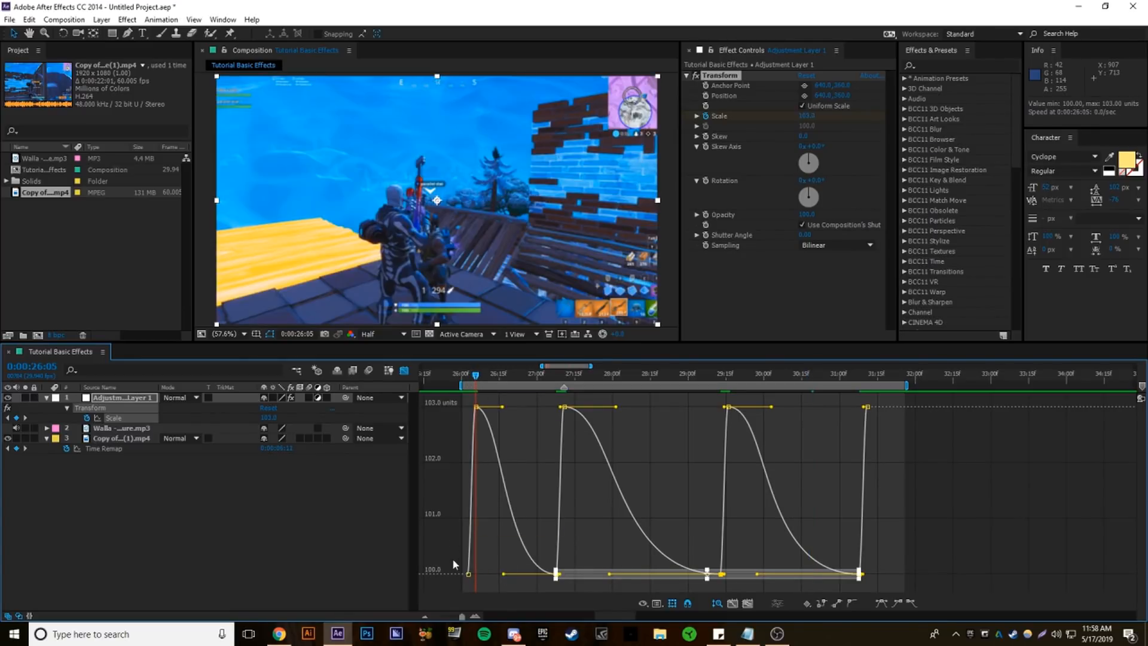
pyautogui.moveTo(460, 396); pyautogui.dragTo(986, 426)
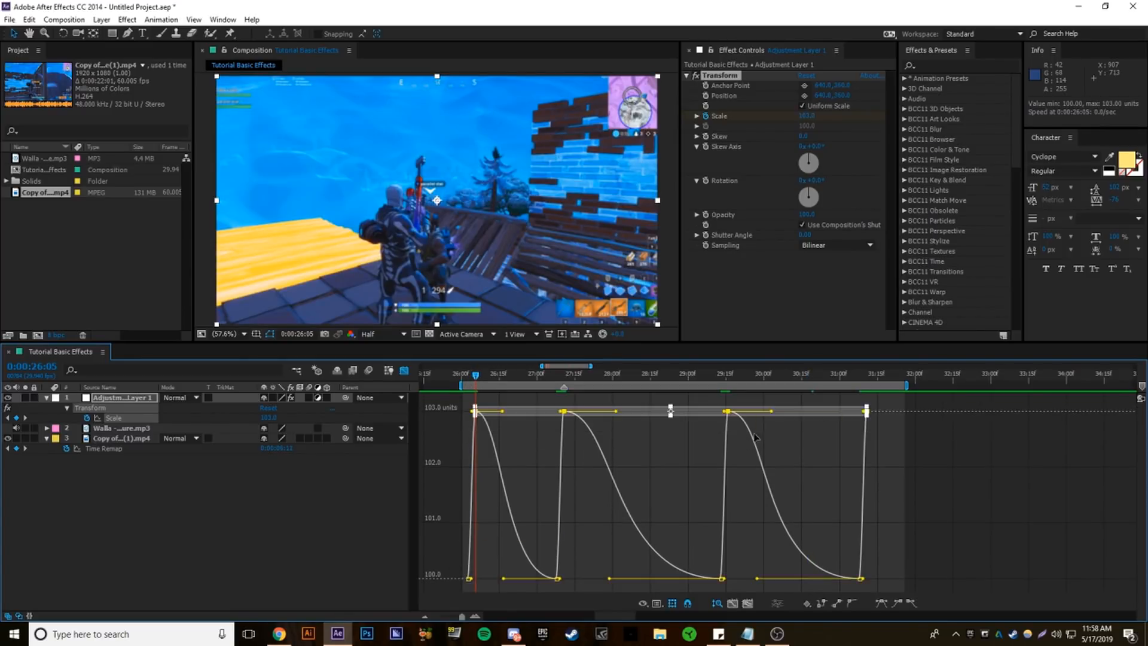
pyautogui.scroll(4, 668, 461)
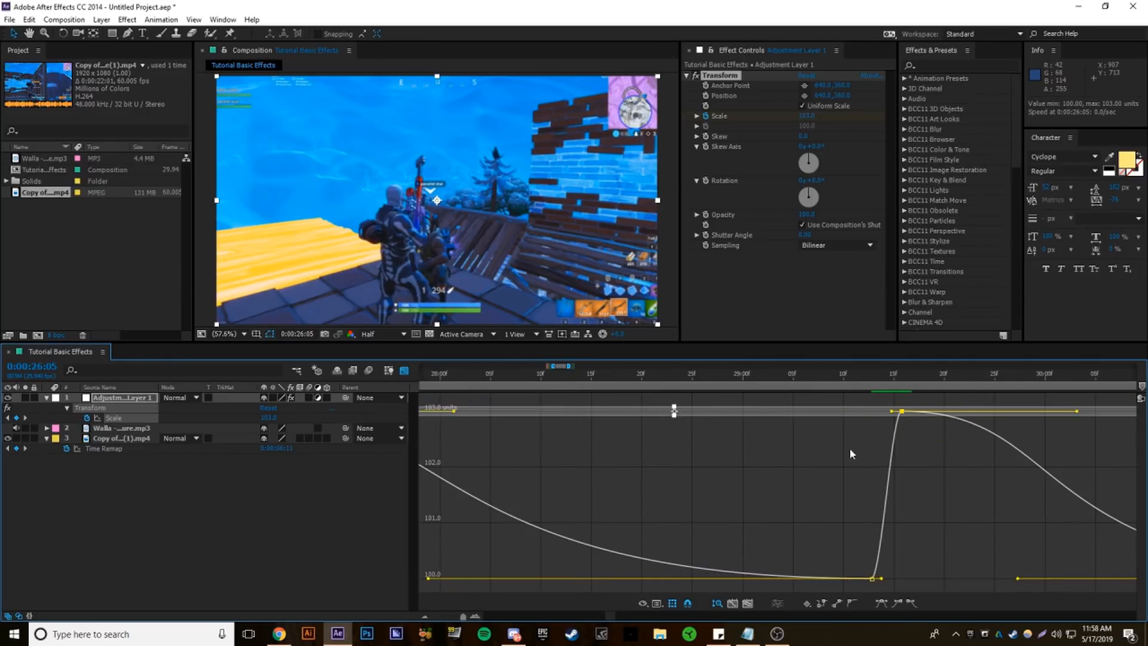
pyautogui.scroll(-5, 597, 425)
pyautogui.click(404, 370)
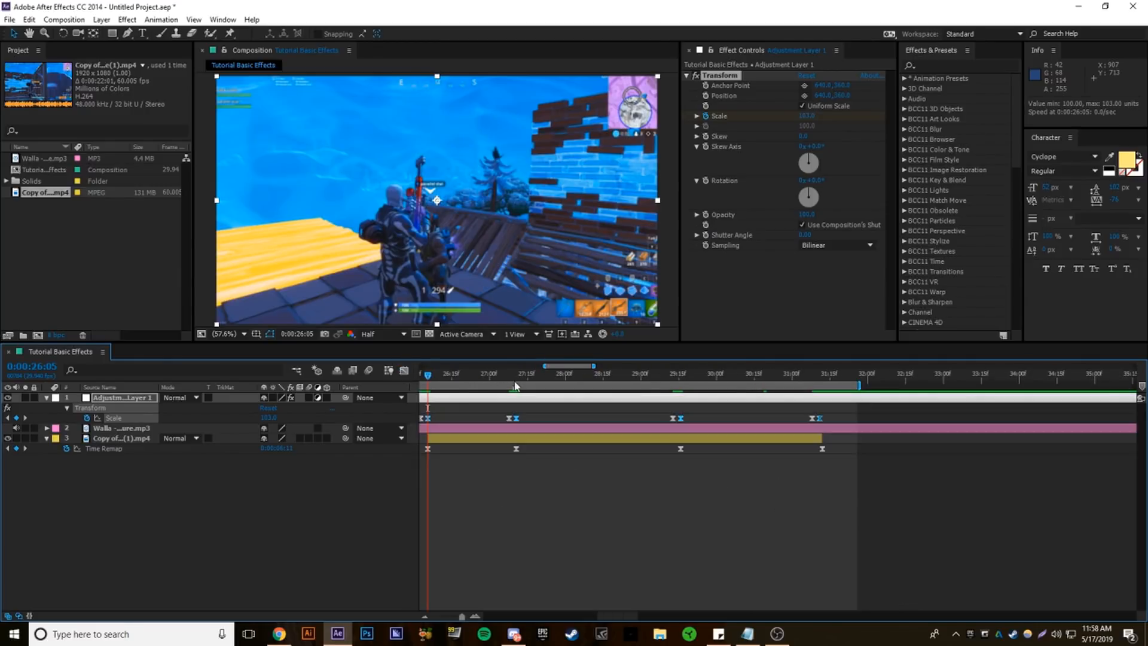
# Shift all 100% Scale keyframes two frames earlier, placing the second bump's starting keyframe at 0:00:27:05
pyautogui.click(518, 382)
pyautogui.press('pageup')
pyautogui.press('pageup')
pyautogui.press('pageup')
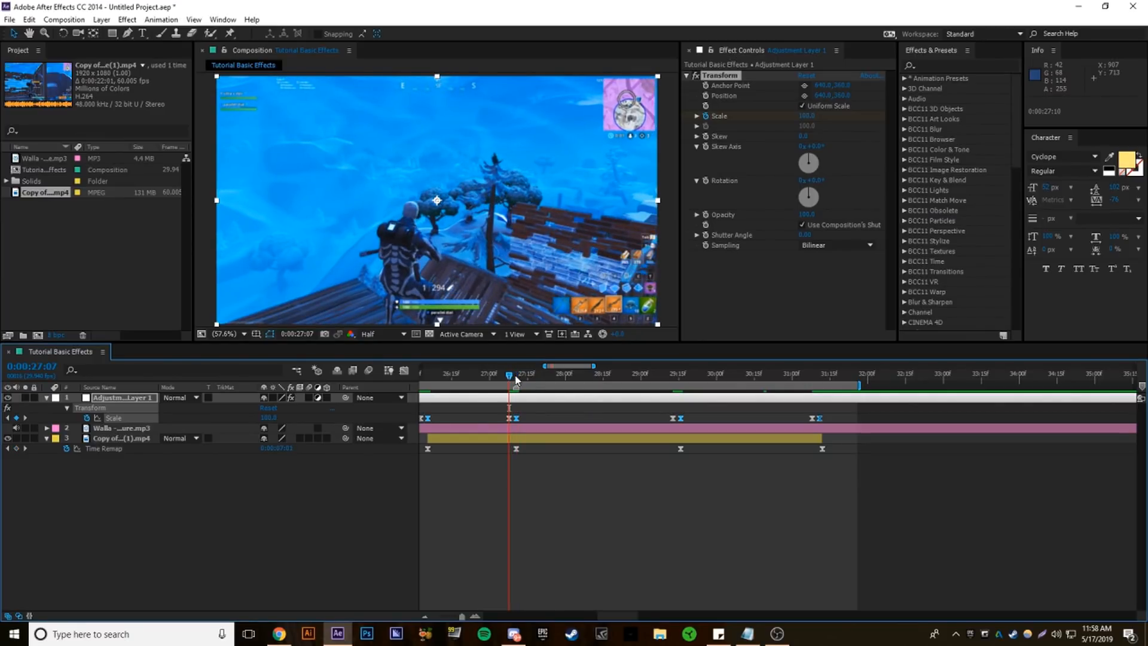
pyautogui.press('pagedown')
pyautogui.press('pagedown')
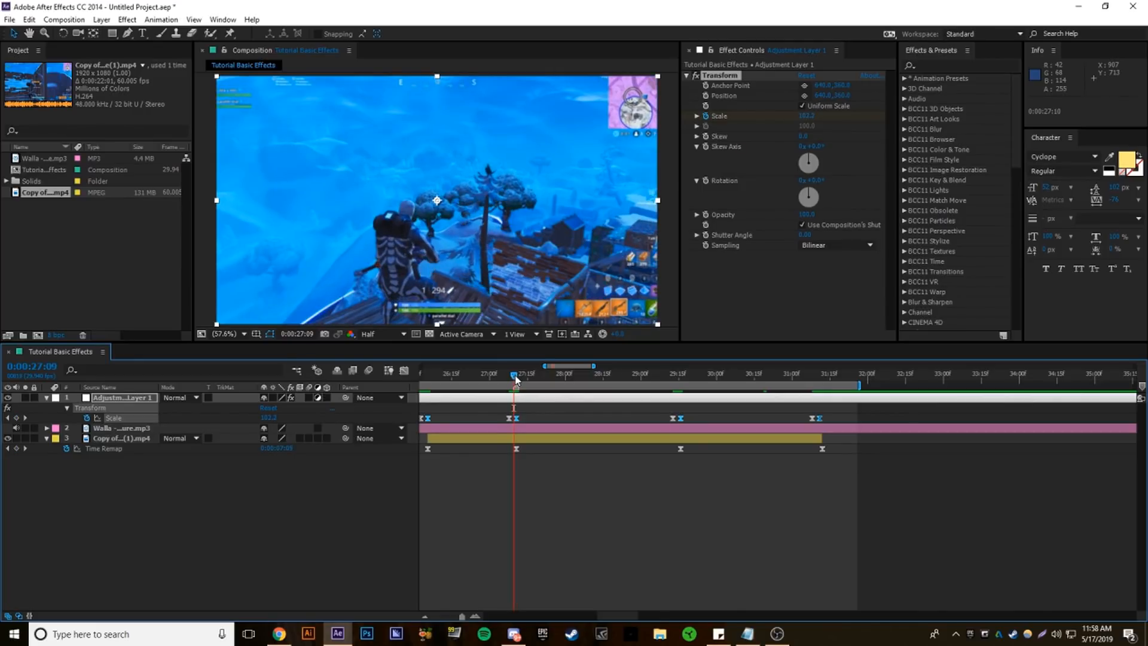
pyautogui.press('pagedown')
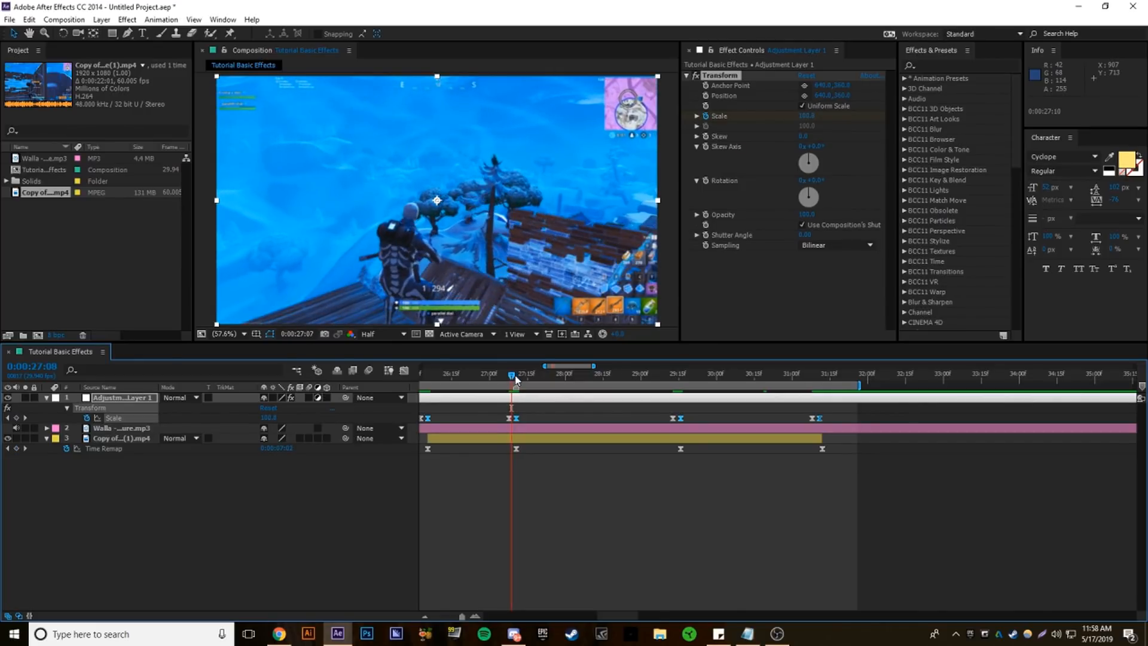
pyautogui.moveTo(516, 379); pyautogui.dragTo(508, 380)
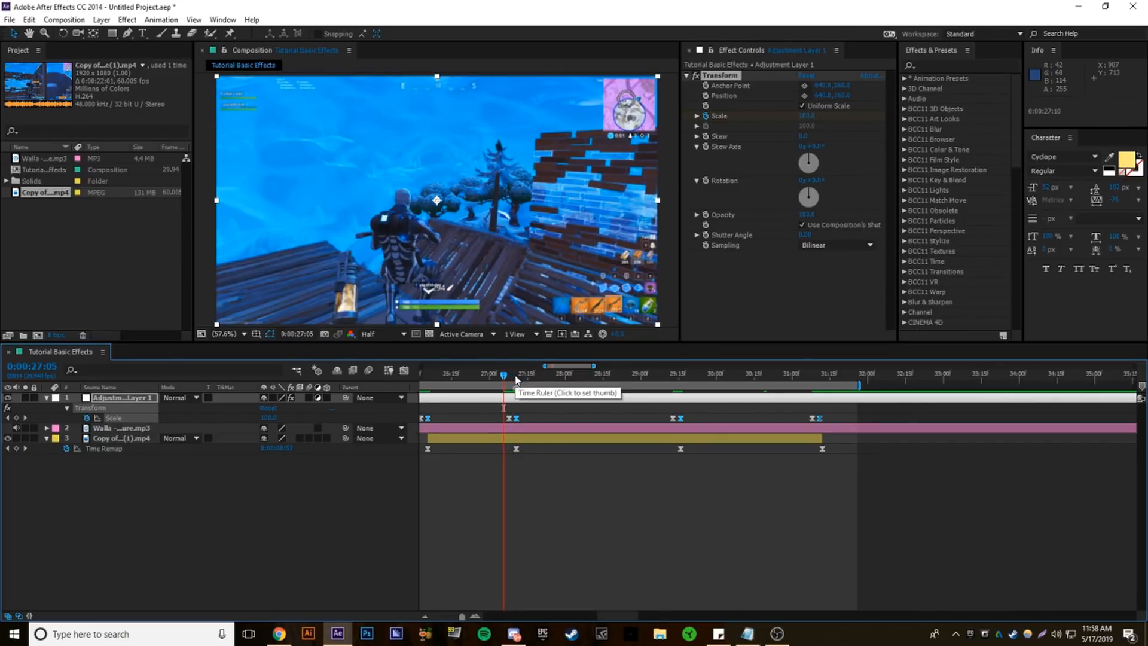
pyautogui.click(509, 419)
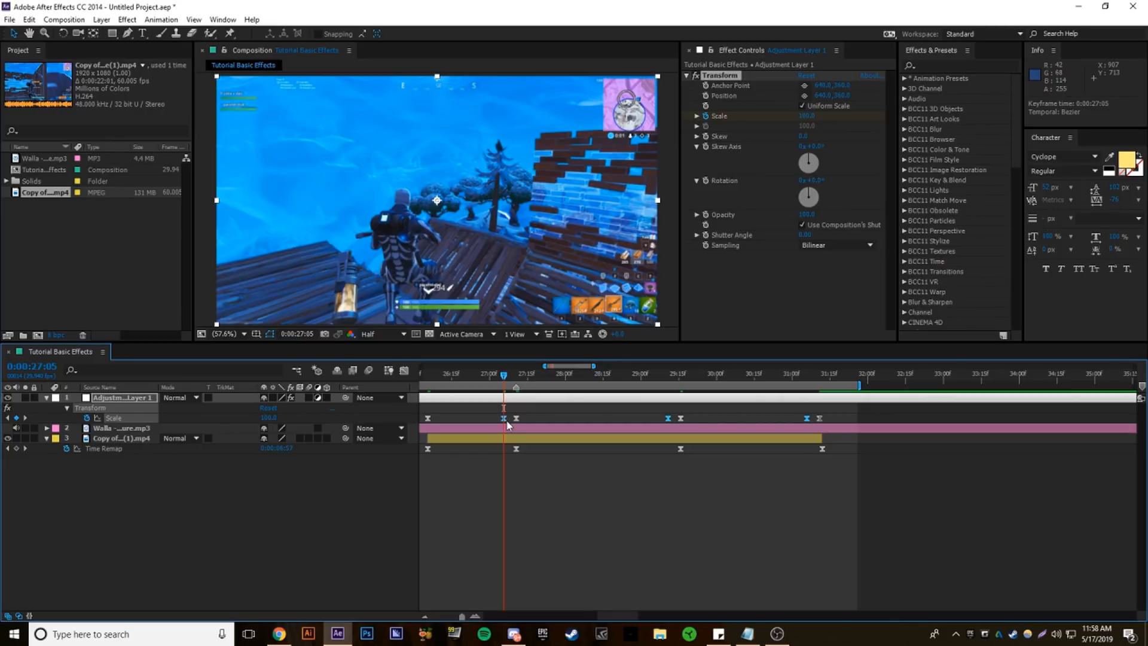
# Preview the slower zooms and shift the 100% Scale keyframes one frame forward, placing the second bump's start at 0:00:27:06
pyautogui.press('space')
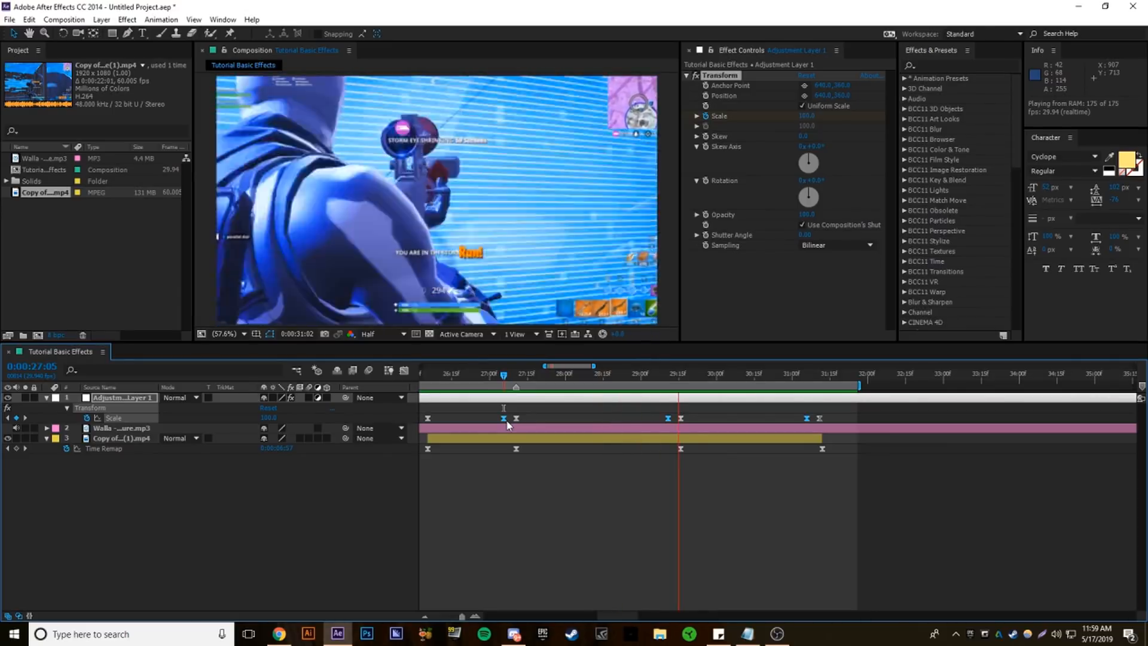
pyautogui.press('space')
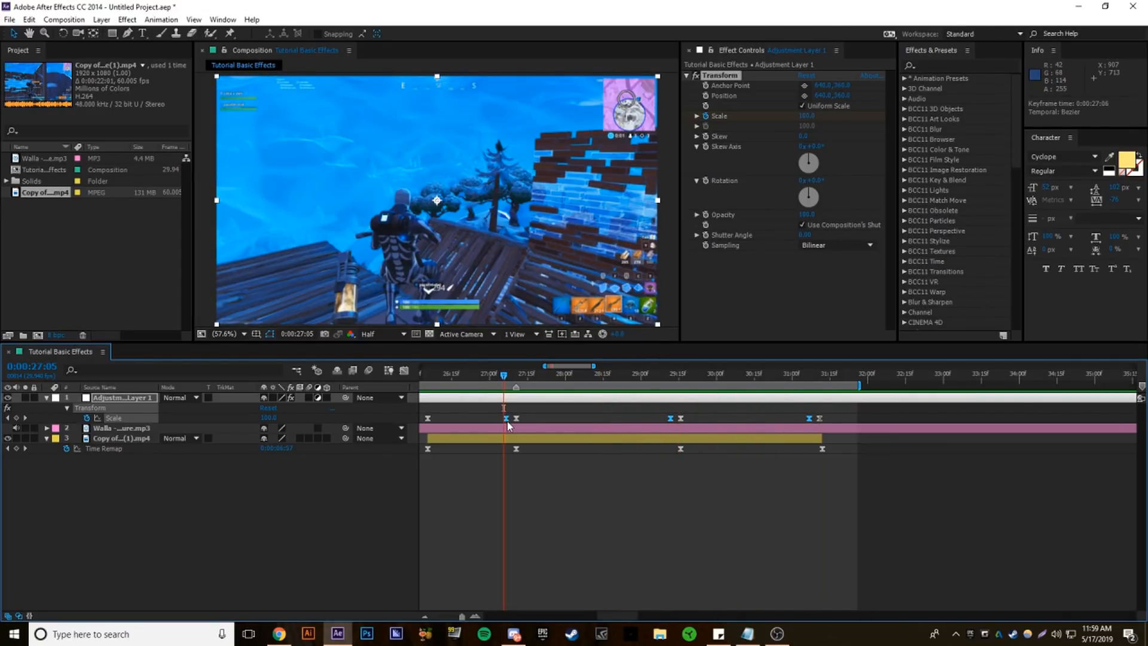
pyautogui.press('space')
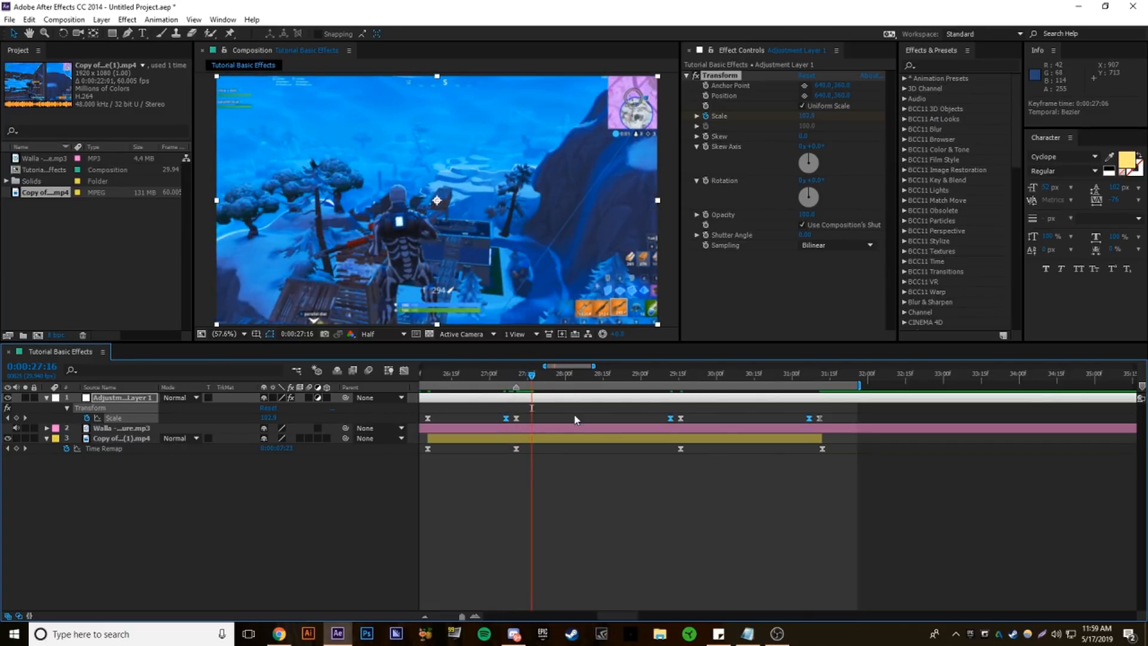
pyautogui.click(575, 420)
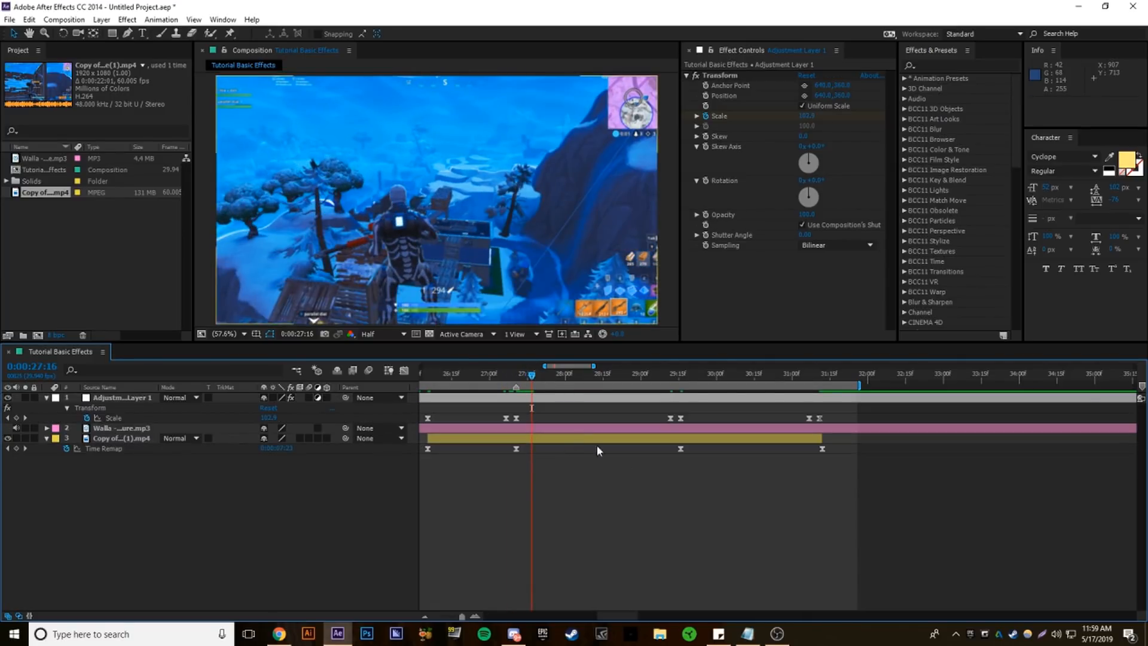
# Apply the Exposure effect to the adjustment layer and collapse the Transform effect's settings
pyautogui.moveTo(620, 616); pyautogui.dragTo(615, 615)
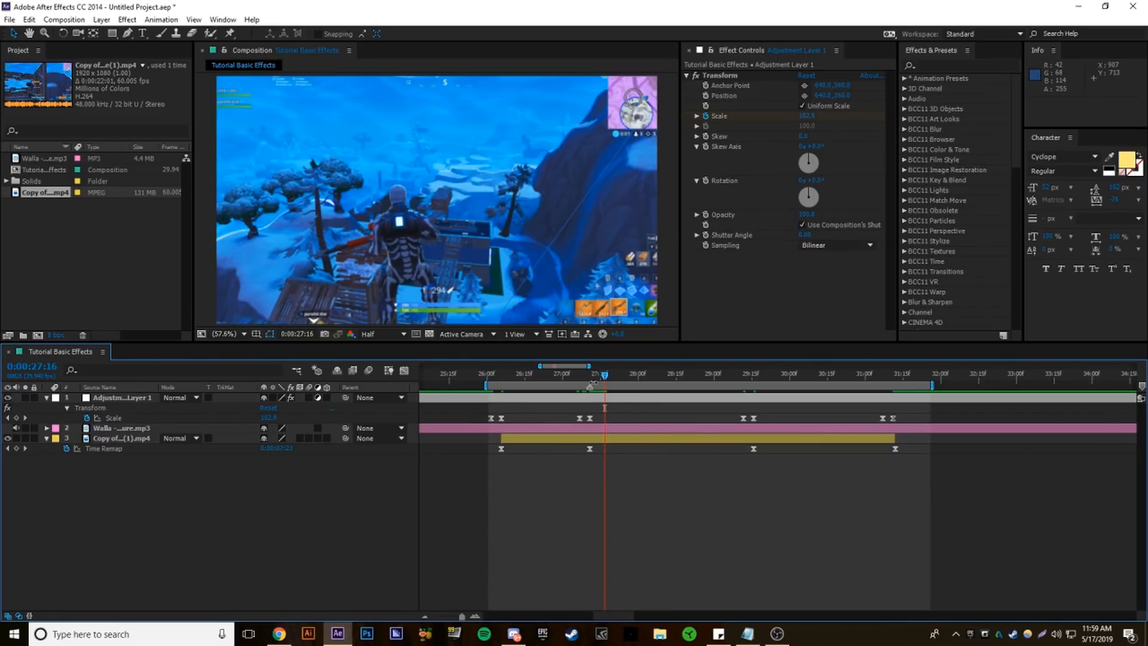
pyautogui.moveTo(604, 375); pyautogui.dragTo(695, 375)
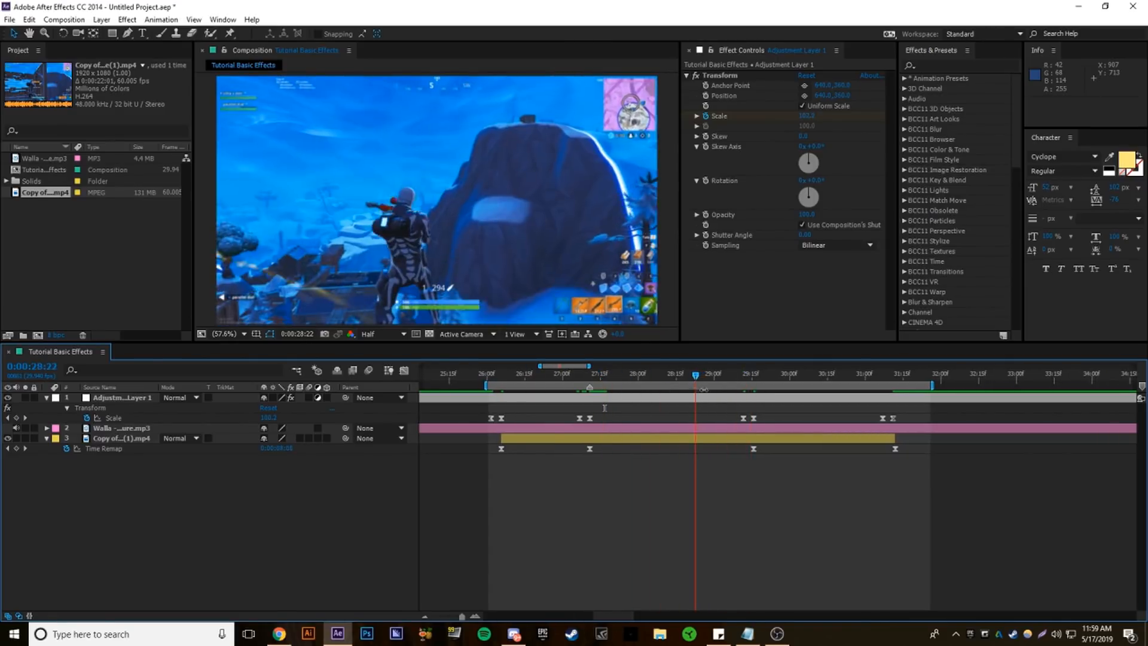
pyautogui.click(711, 401)
pyautogui.hotkey('ctrl', 'space')
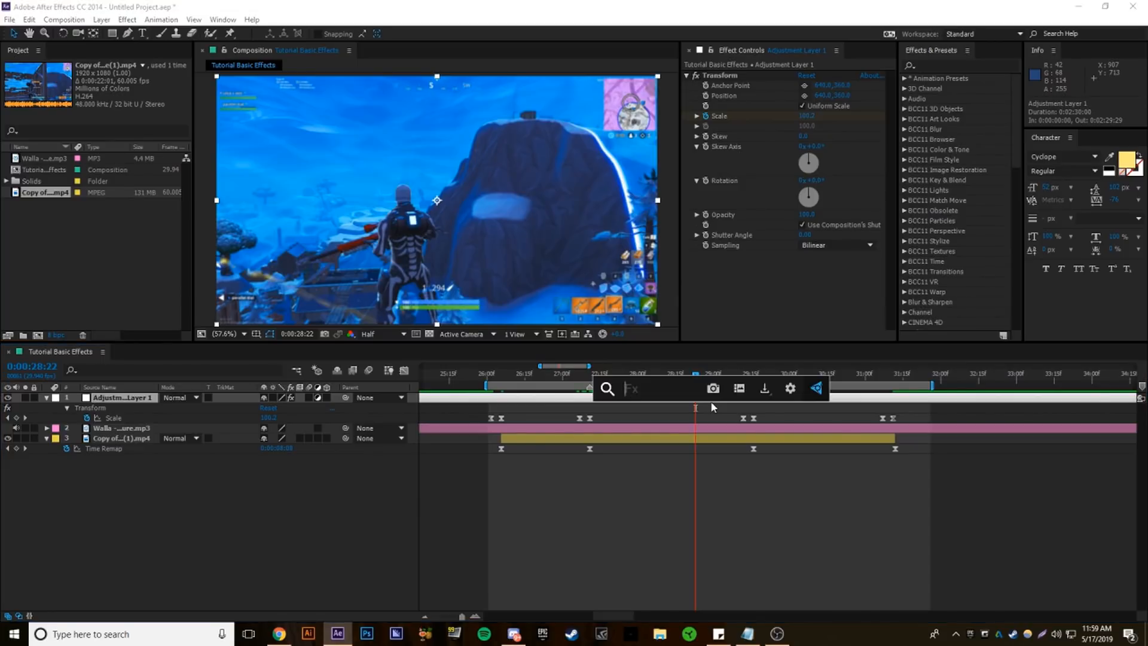
pyautogui.write('expos')
pyautogui.press('Return')
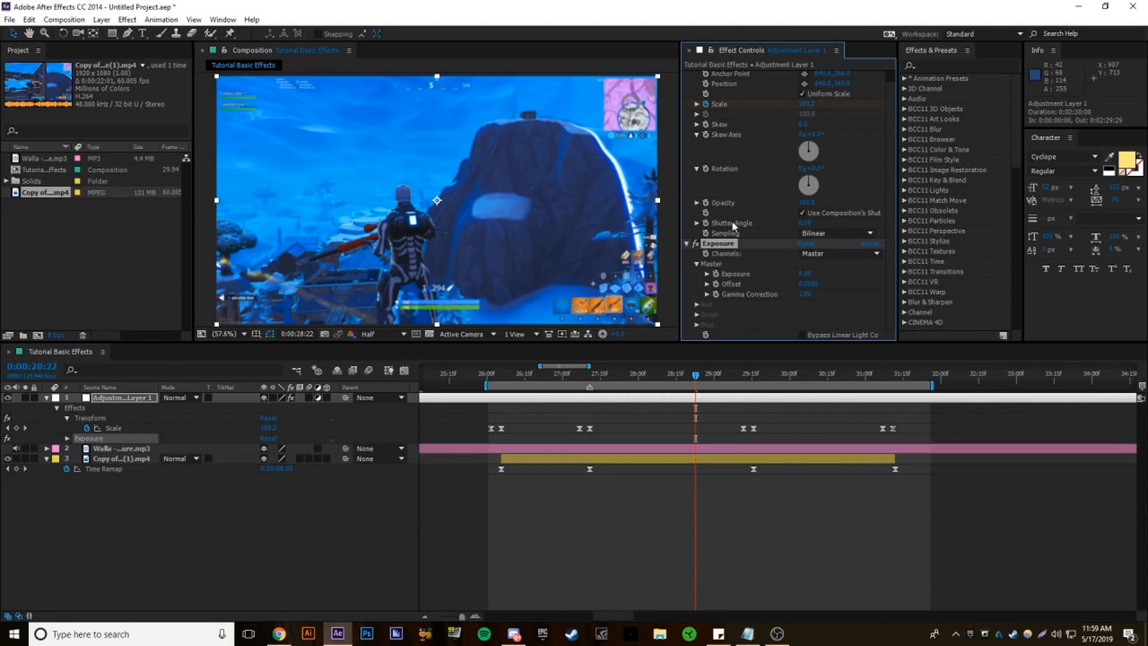
pyautogui.click(687, 243)
pyautogui.click(686, 76)
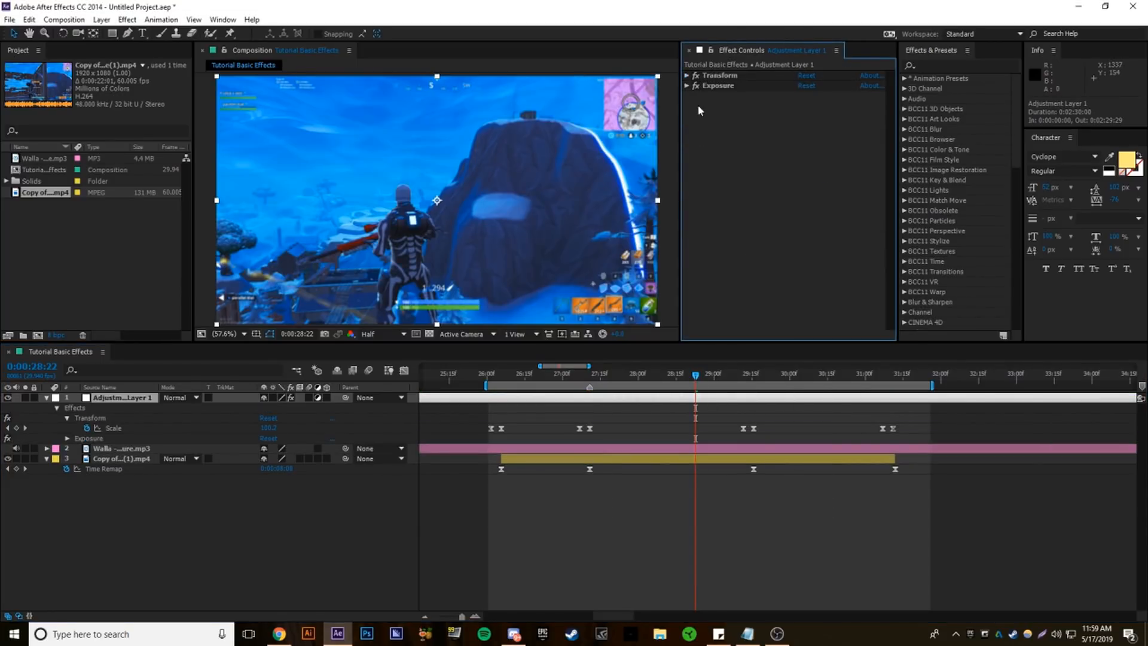
pyautogui.click(687, 86)
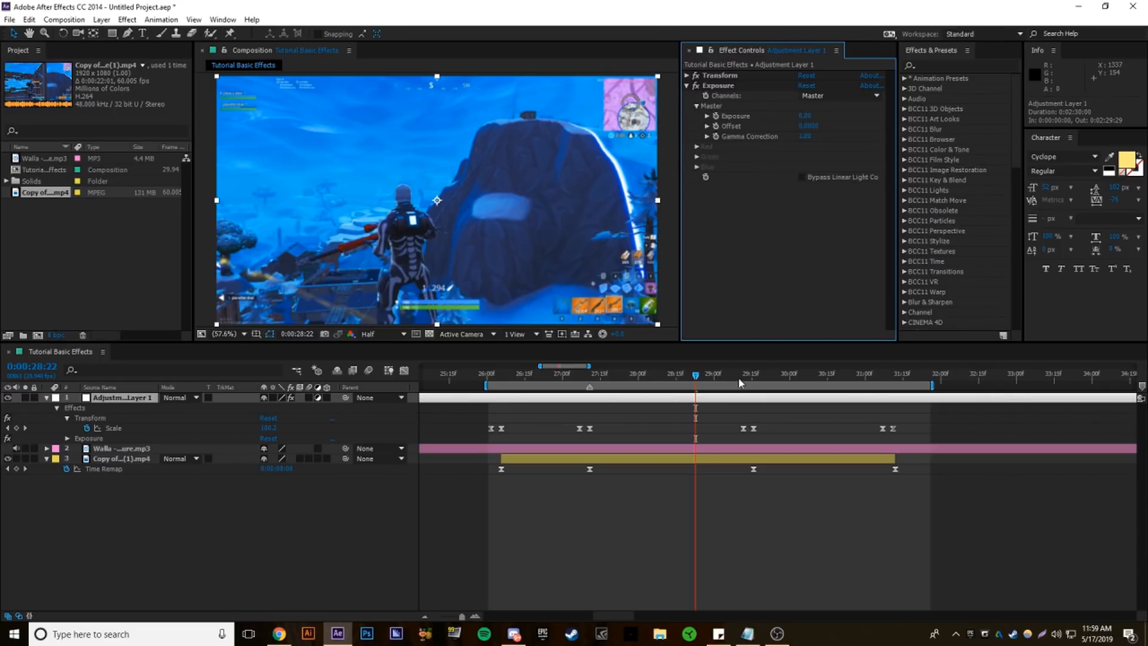
# Start keyframing Exposure at 0:00:29:15, on the third Time Remap keyframe, with a value of 1
pyautogui.moveTo(740, 382); pyautogui.dragTo(755, 404)
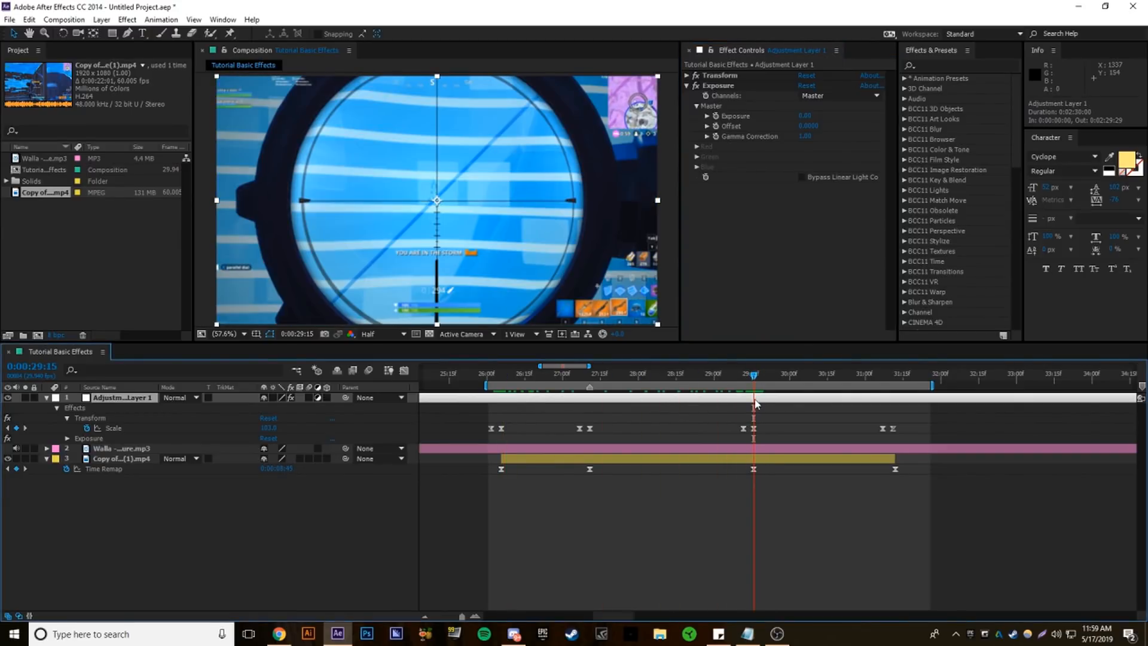
pyautogui.click(717, 117)
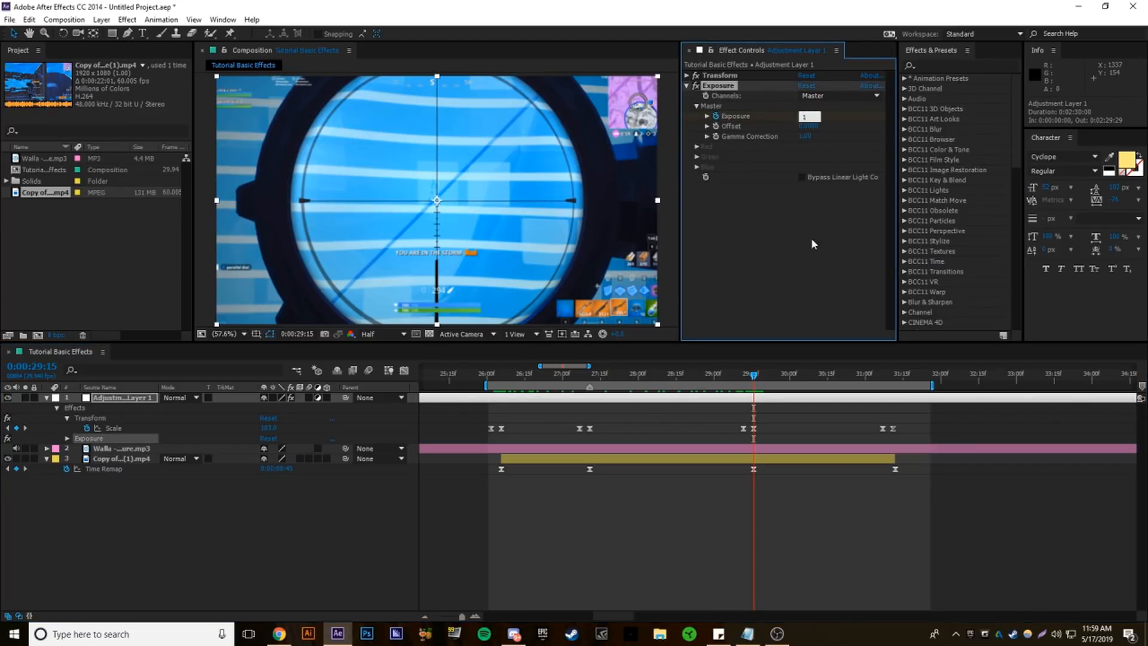
pyautogui.write('1')
pyautogui.click(787, 300)
# Add an Exposure keyframe of 0 four frames before the flash peak, at 0:00:29:11
pyautogui.press('pageup')
pyautogui.press('pageup')
pyautogui.press('pageup')
pyautogui.press('pageup')
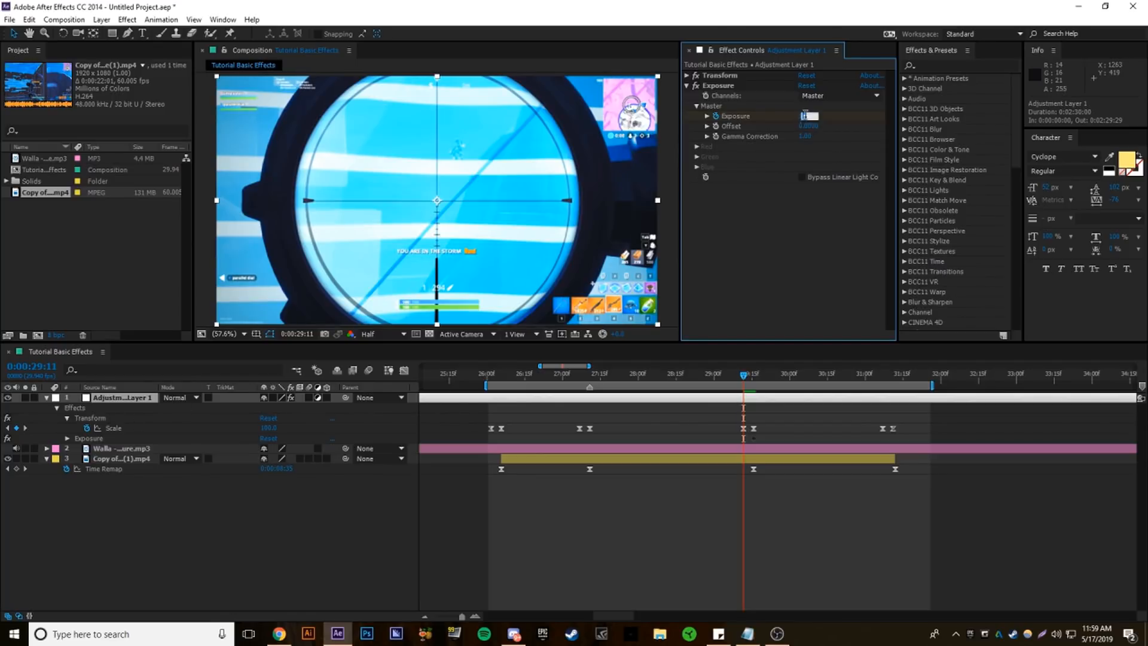
pyautogui.write('0')
pyautogui.press('Return')
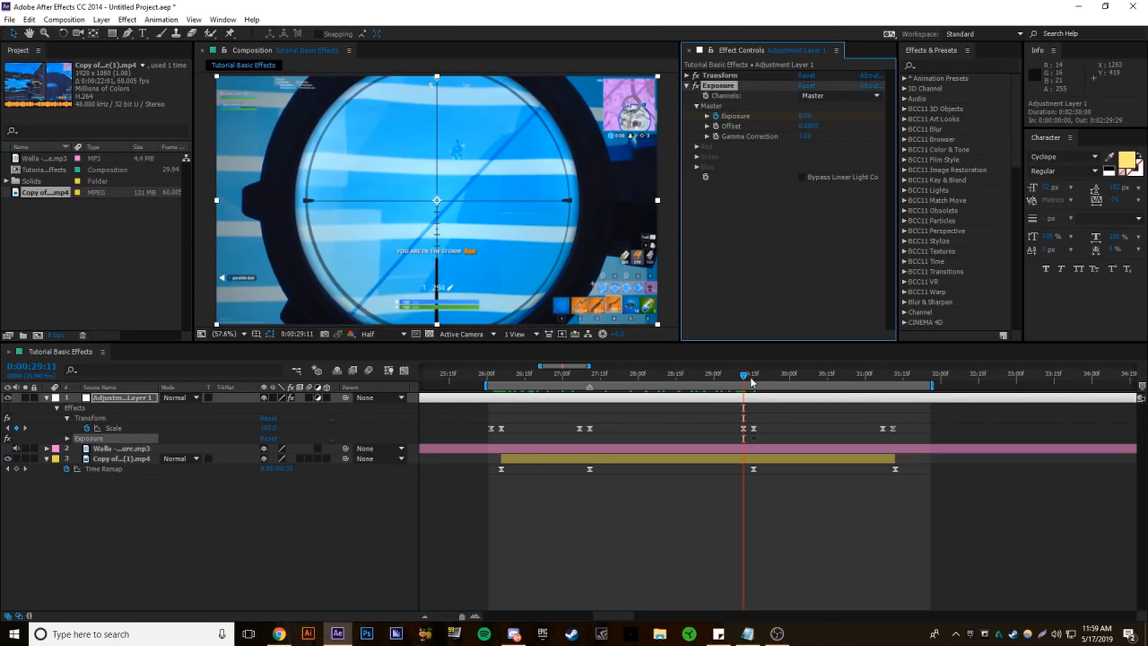
# Fade the flash out with an Exposure keyframe of 0 at 0:00:30:21 and reveal the layer's keyframes
pyautogui.moveTo(752, 383); pyautogui.dragTo(846, 388)
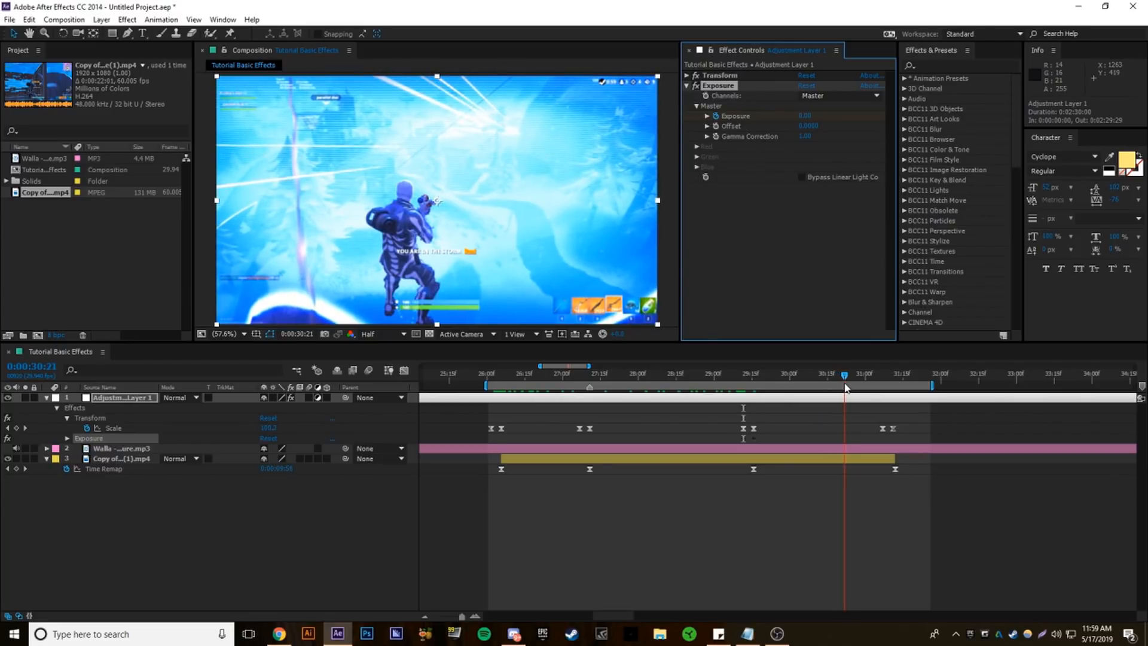
pyautogui.click(804, 118)
pyautogui.write('0')
pyautogui.press('Return')
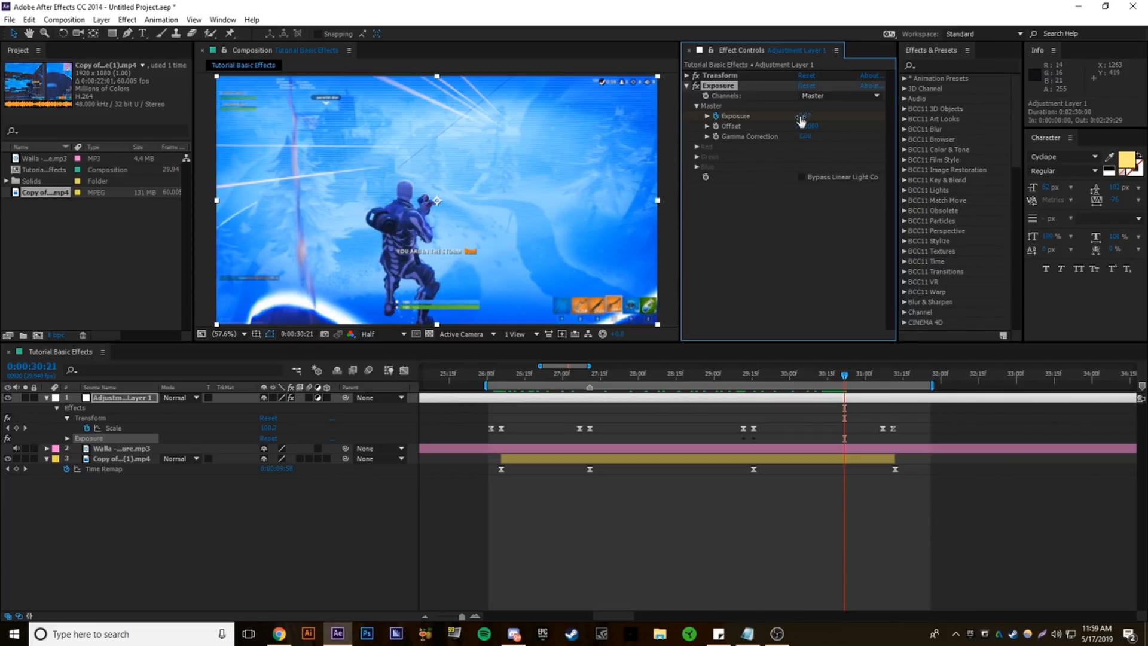
pyautogui.press('u')
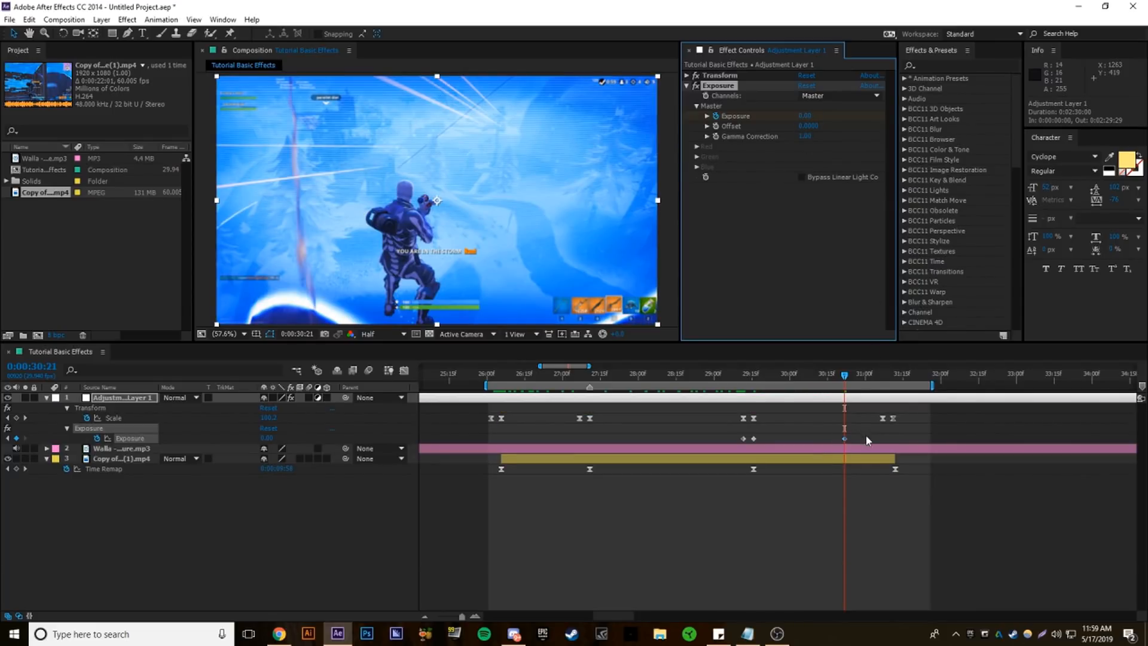
# Copy the three Exposure keyframes to the clip's end, align the peak with the last Time Remap keyframe, and adjust the surrounding 0 keyframes
pyautogui.click(753, 376)
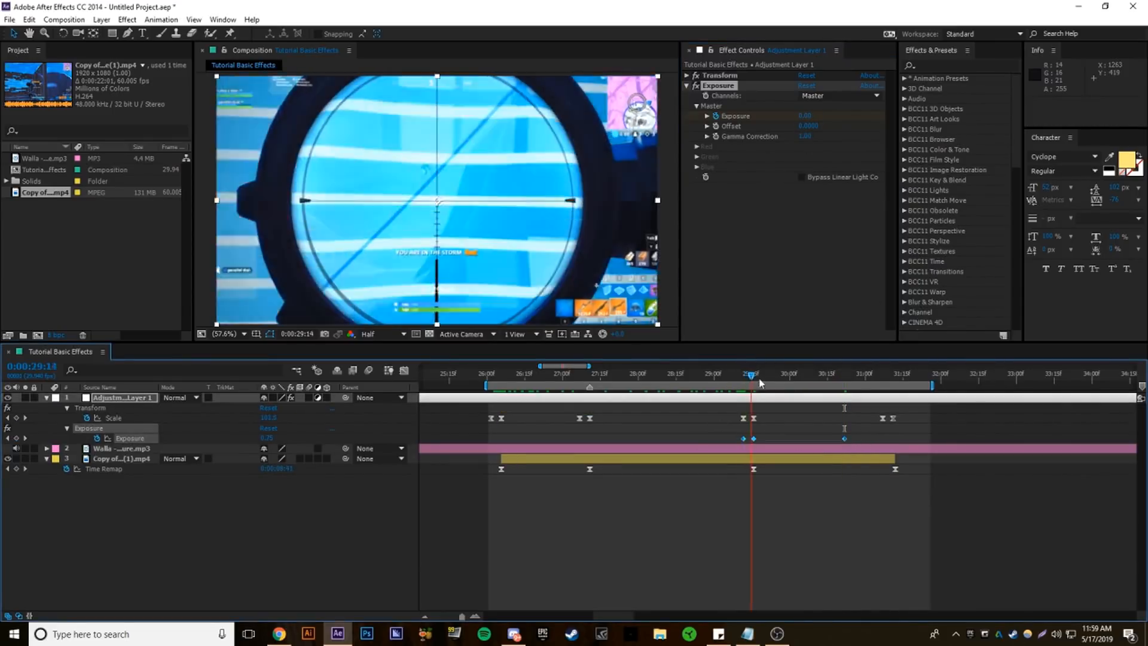
pyautogui.moveTo(761, 382); pyautogui.dragTo(895, 421)
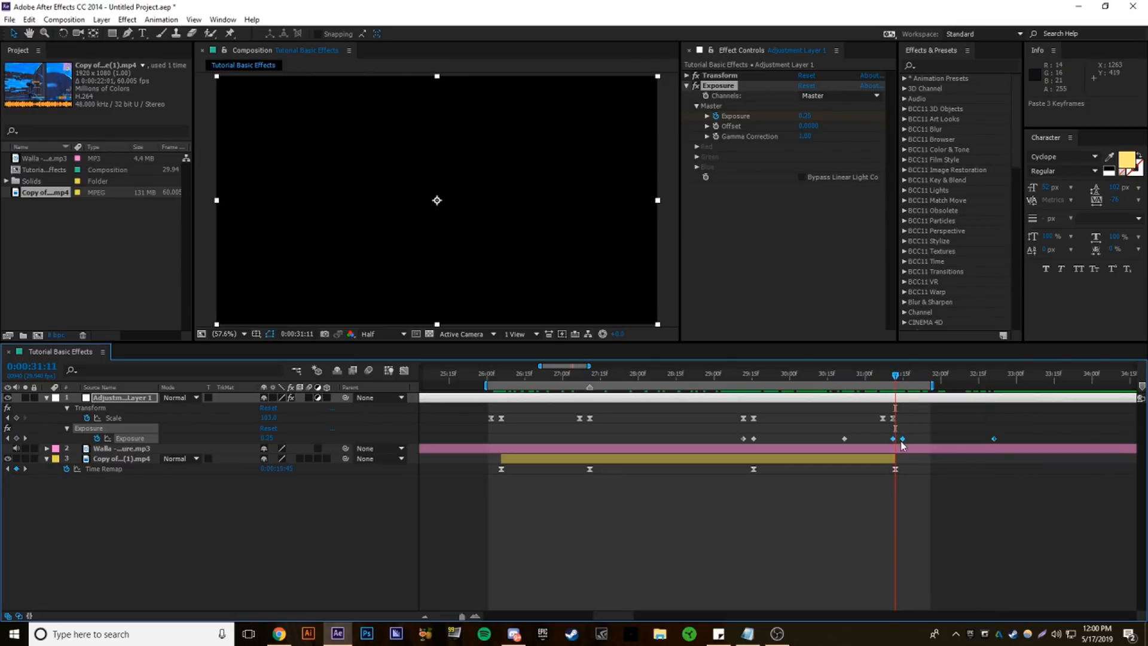
pyautogui.click(944, 442)
pyautogui.moveTo(987, 442); pyautogui.dragTo(955, 452)
# Set the work area to start at 0:00:26:25
pyautogui.moveTo(877, 376); pyautogui.dragTo(566, 392)
pyautogui.moveTo(485, 386); pyautogui.dragTo(550, 386)
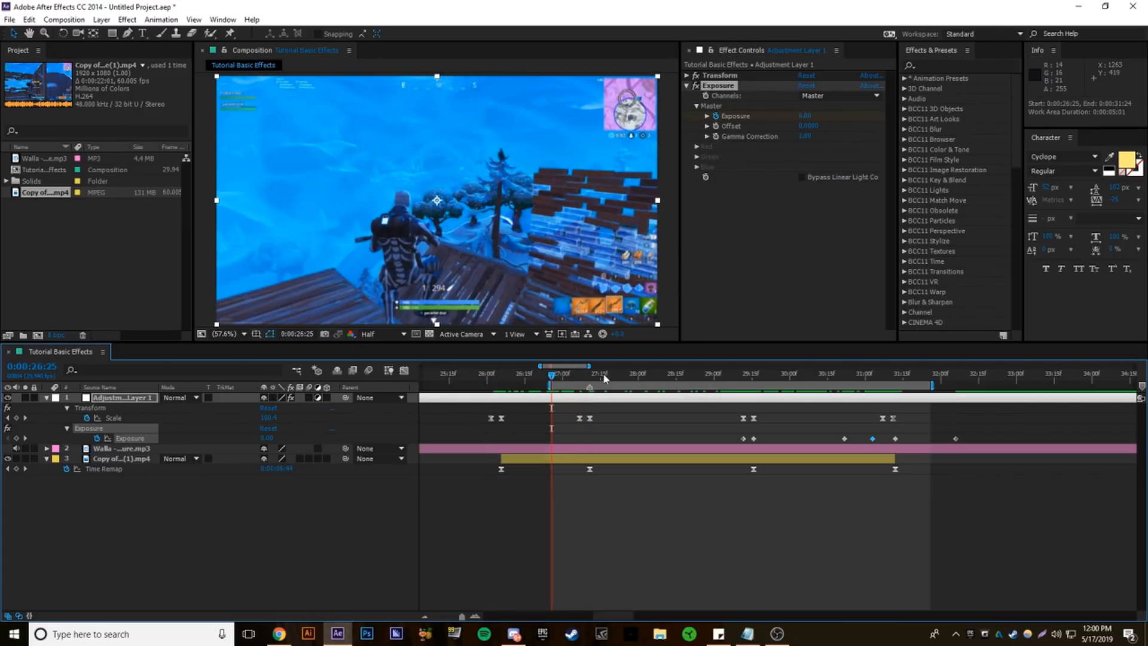
# End the work area at 0:00:28:04 and preview the section around the second Time Remap keyframe
pyautogui.moveTo(931, 386); pyautogui.dragTo(652, 382)
pyautogui.press('space')
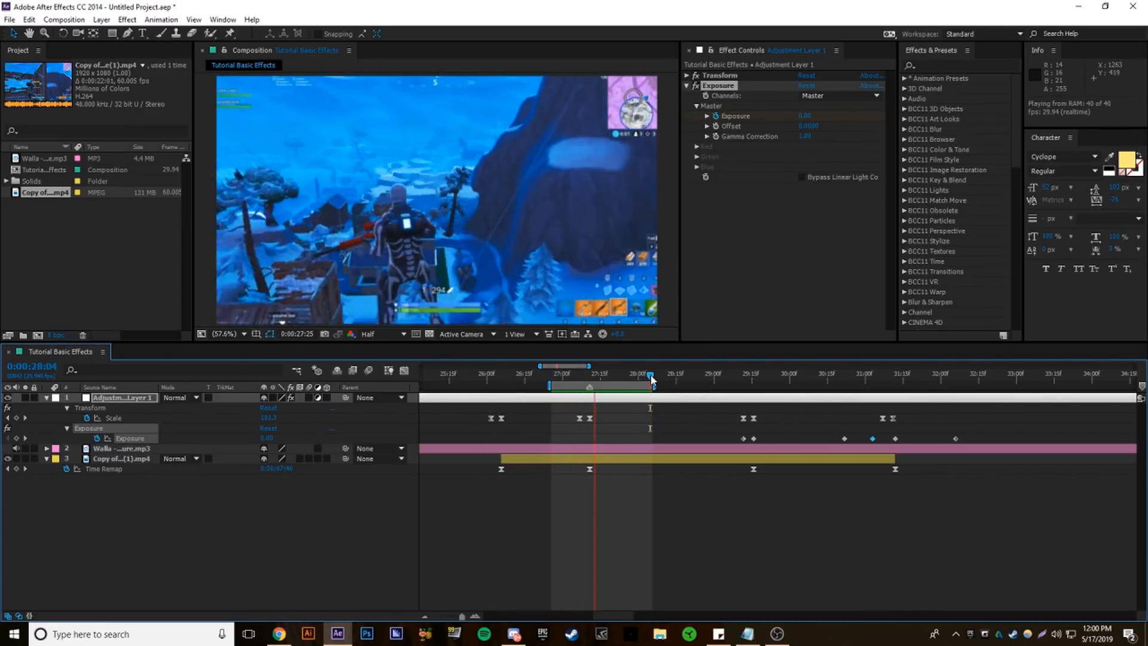
pyautogui.press('space')
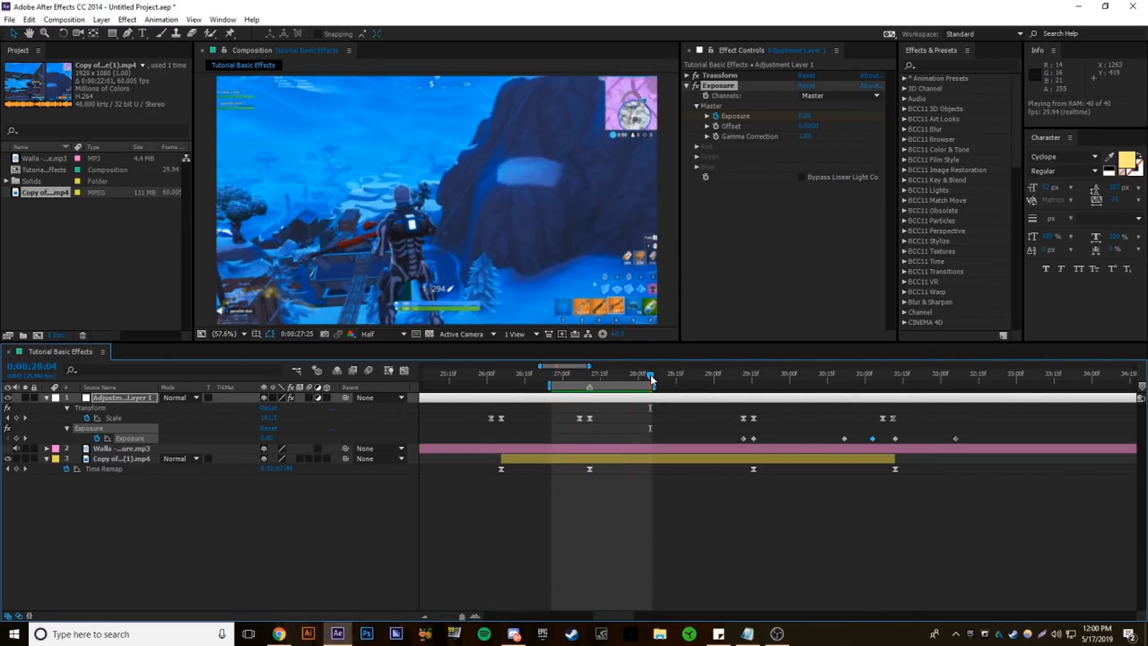
# Move the first Scale keyframe of the middle zoom bump to 0:00:27:08 and preview the tighter bump
pyautogui.moveTo(565, 413); pyautogui.dragTo(588, 422)
pyautogui.click(597, 417)
pyautogui.click(580, 419)
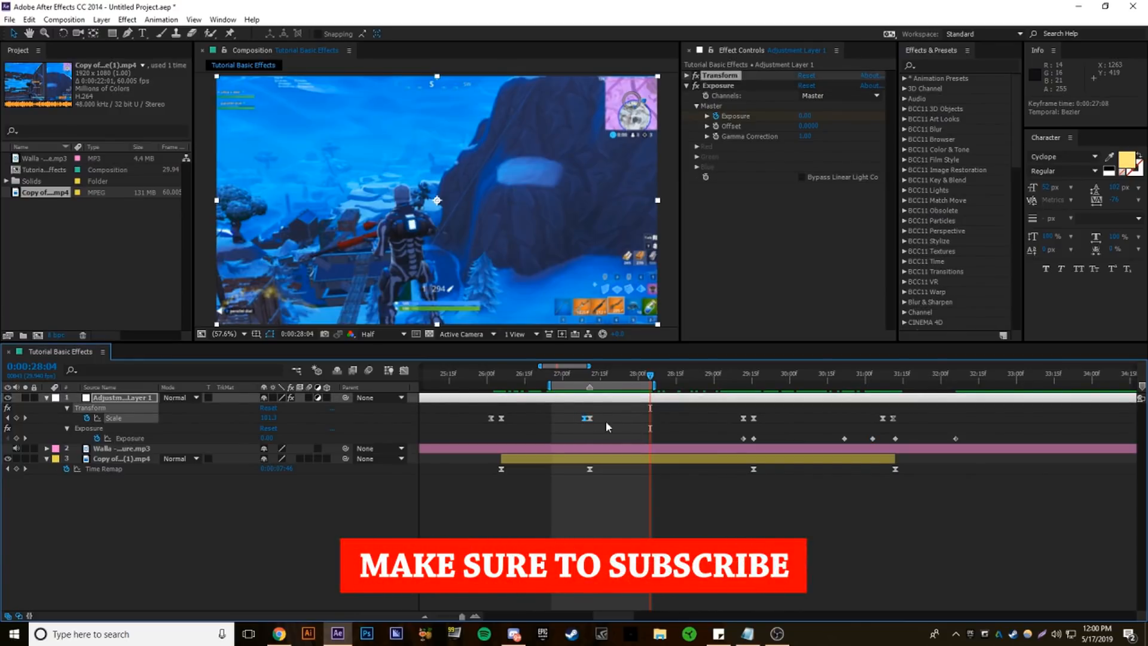
pyautogui.press('space')
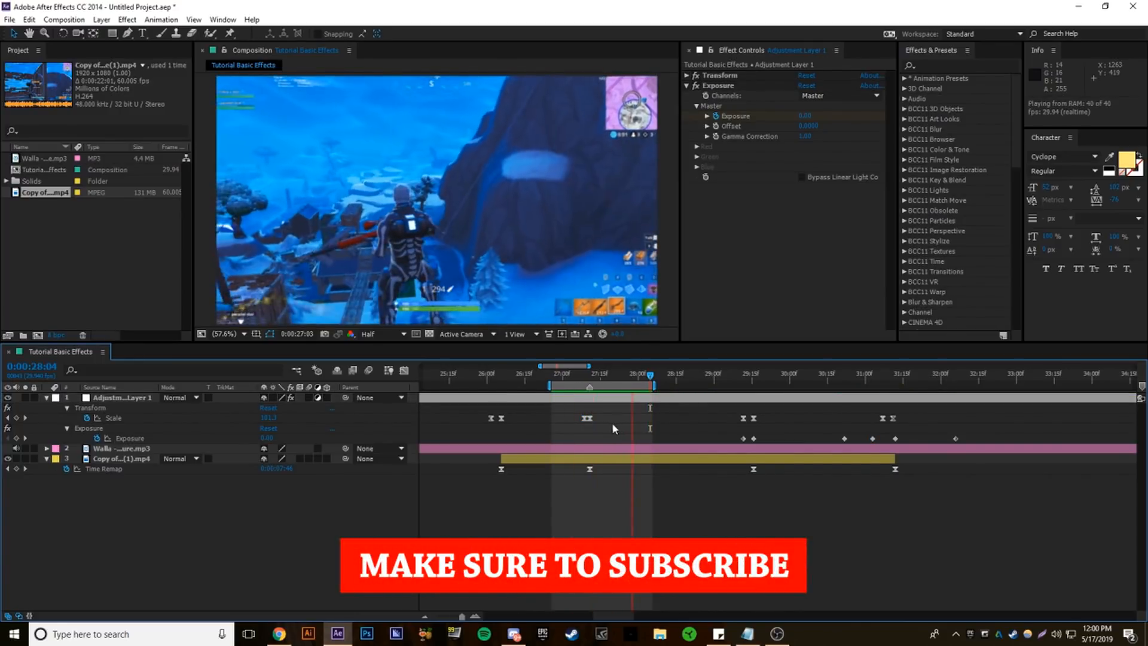
# Delete the middle zoom bump's two Scale keyframes around 0:00:27:10 and preview the section
pyautogui.press('Delete')
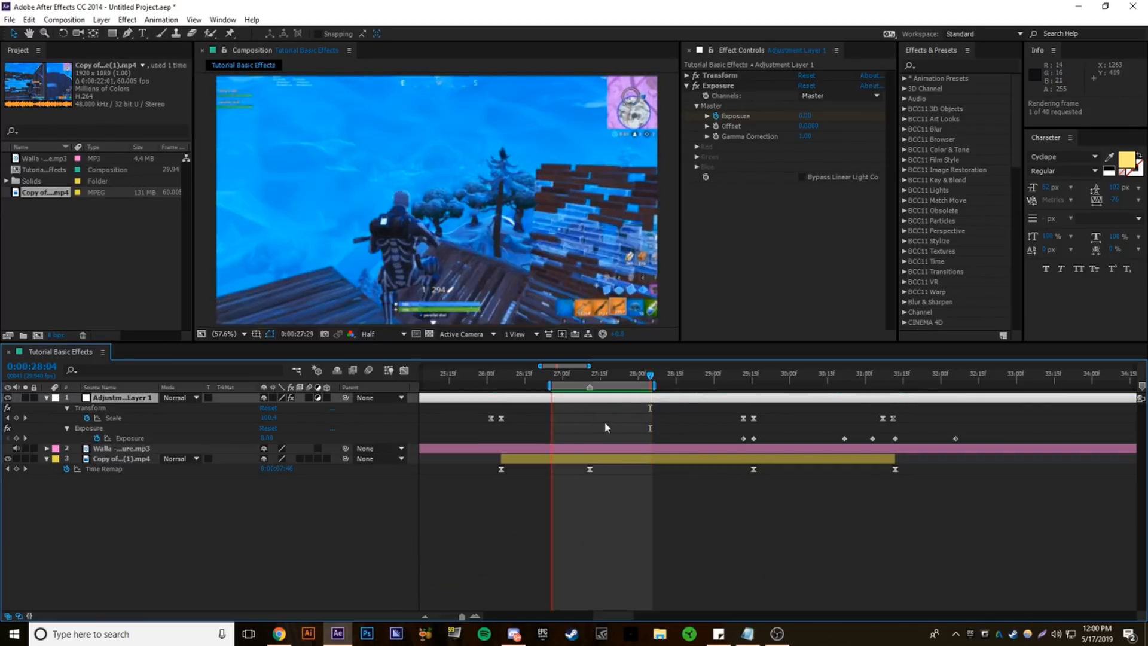
pyautogui.press('space')
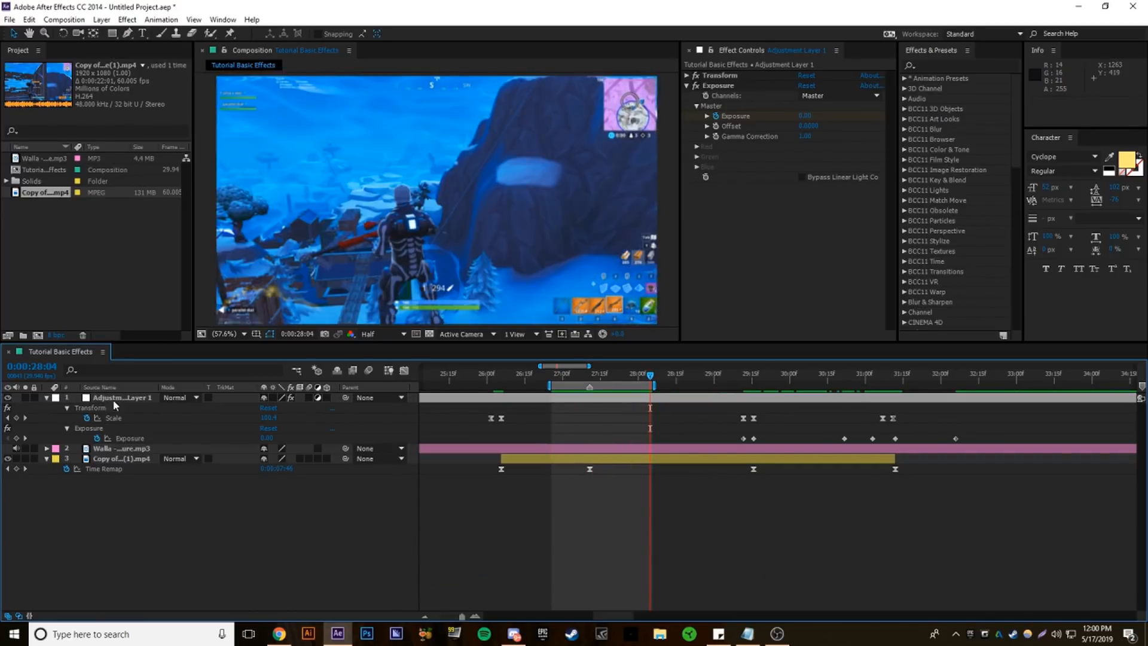
# Ease the long Scale drop between the first two zoom bumps by lengthening the incoming handle of its low keyframe in the speed curve
pyautogui.click(390, 371)
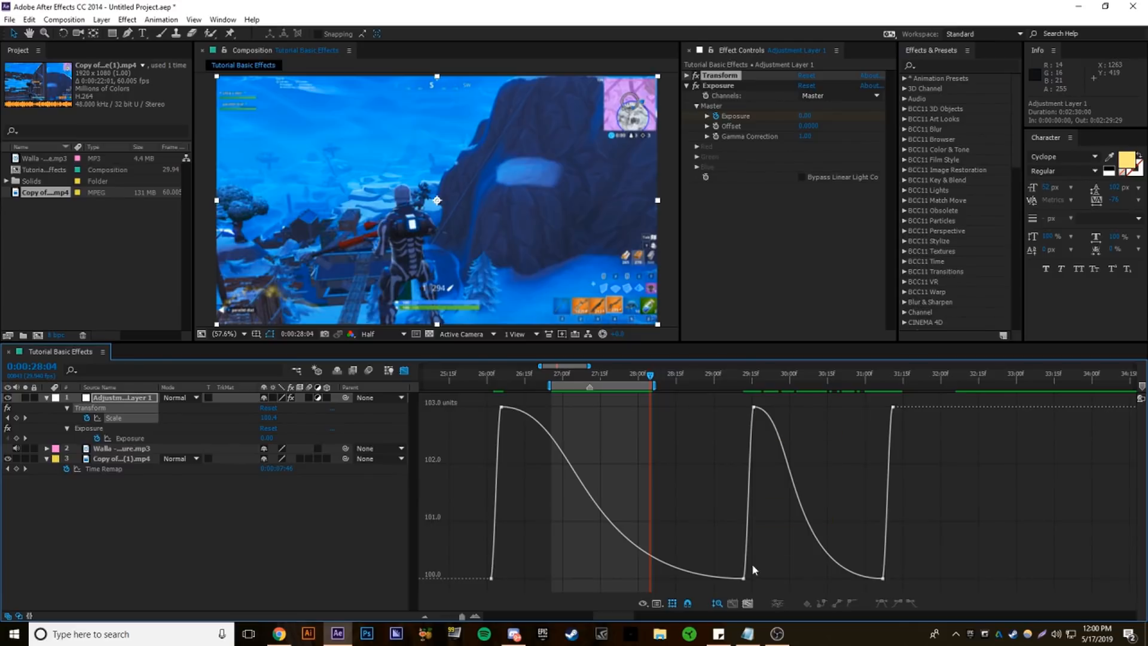
pyautogui.click(744, 577)
pyautogui.moveTo(571, 579); pyautogui.dragTo(517, 575)
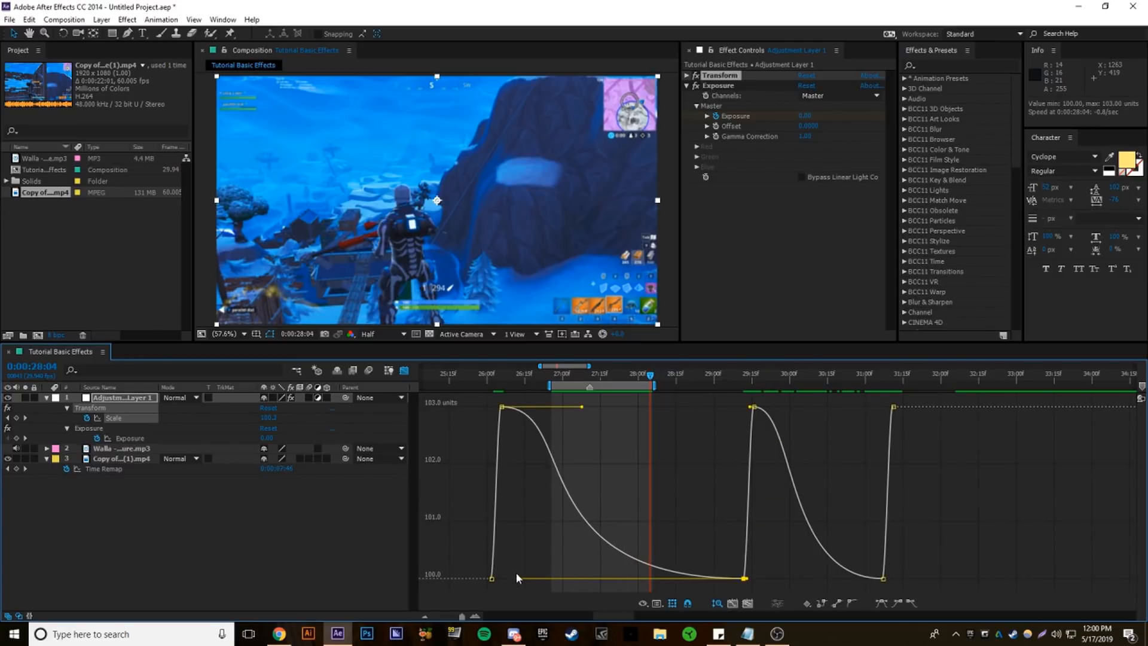
# Leave the graph view, set the work area from 0:00:26:02 to 0:00:29:21, and preview the eased zoom
pyautogui.moveTo(583, 408); pyautogui.dragTo(770, 384)
pyautogui.click(404, 371)
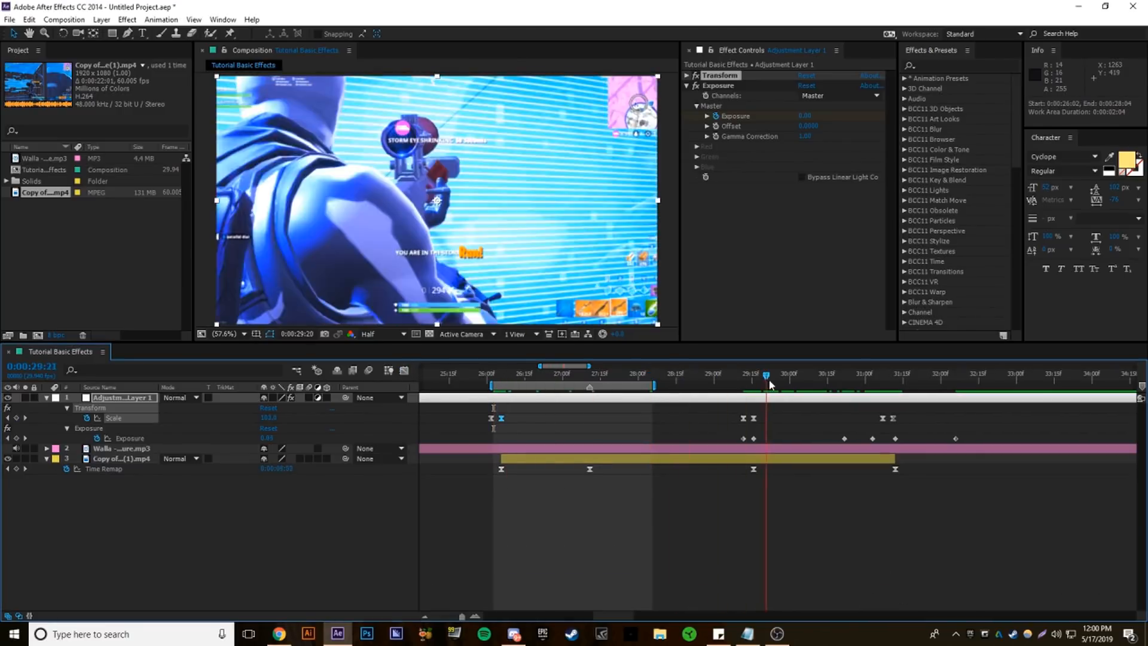
pyautogui.press('KP_0')
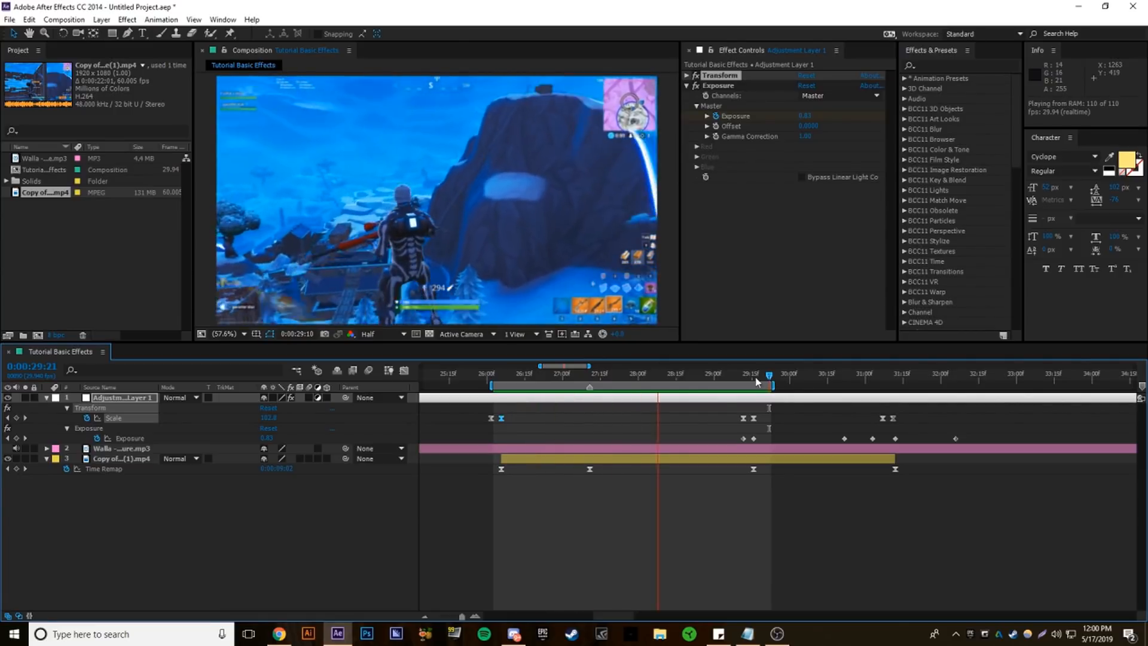
# Copy the three Exposure flash keyframes to peak at the 0:00:27:10 Time Remap keyframe, and move the leading 0 keyframe to 0:00:27:03
pyautogui.moveTo(591, 379)
pyautogui.mouseDown()
pyautogui.moveTo(493, 376)
pyautogui.moveTo(591, 374)
pyautogui.mouseUp()
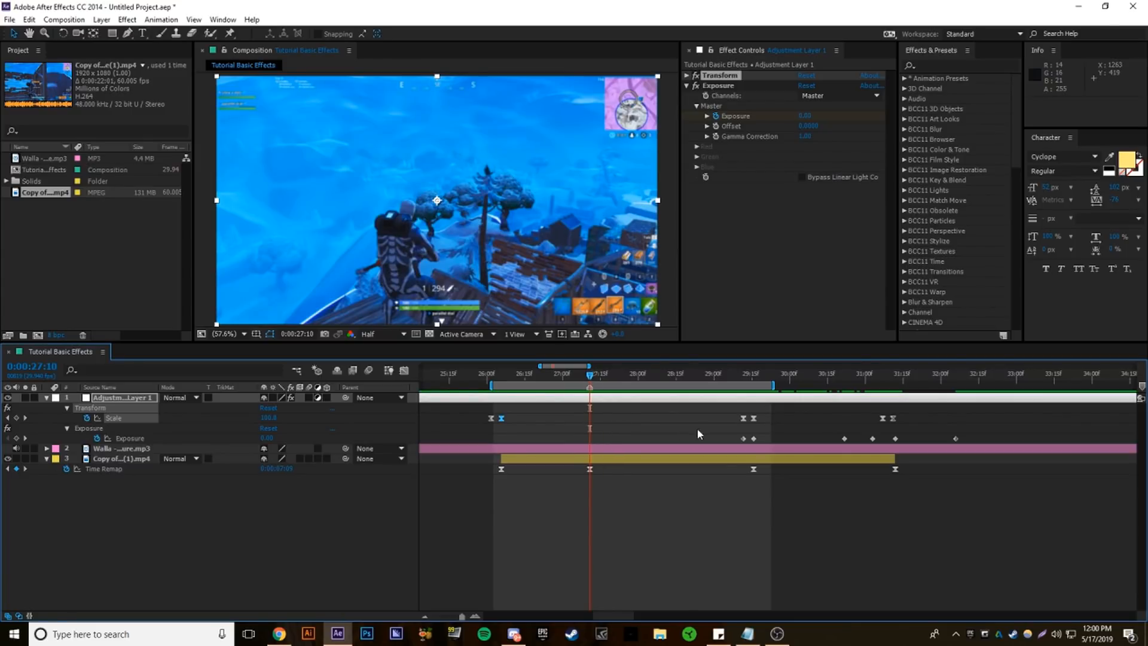
pyautogui.moveTo(682, 429); pyautogui.dragTo(759, 446)
pyautogui.keyDown('shift'); pyautogui.click(844, 439); pyautogui.keyUp('shift')
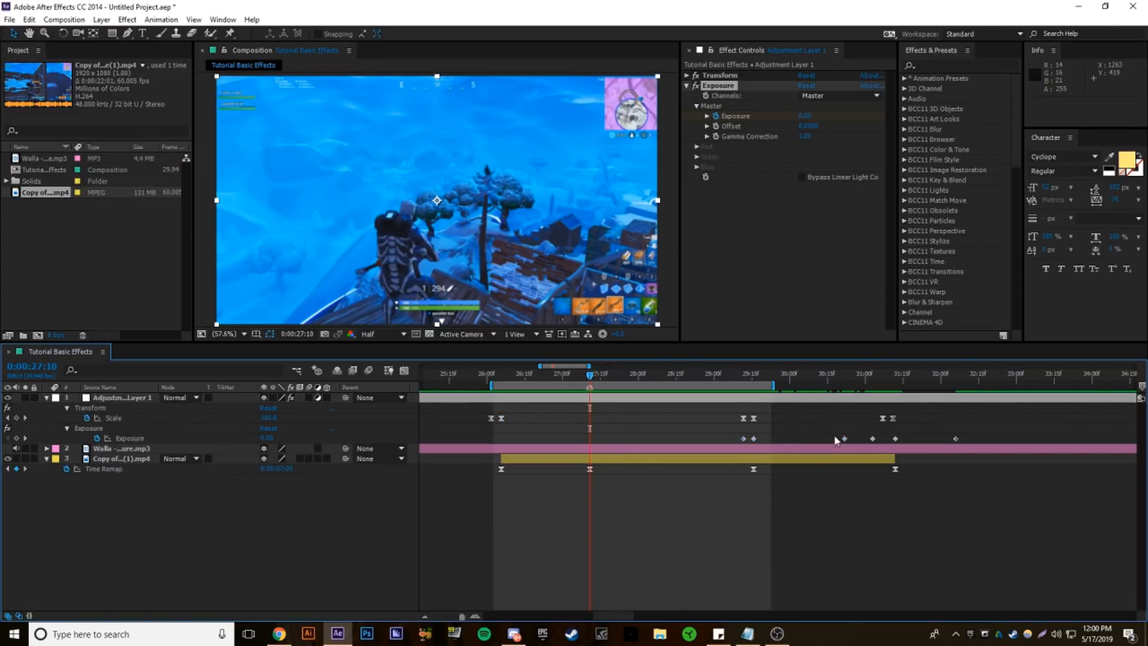
pyautogui.moveTo(600, 438); pyautogui.dragTo(591, 440)
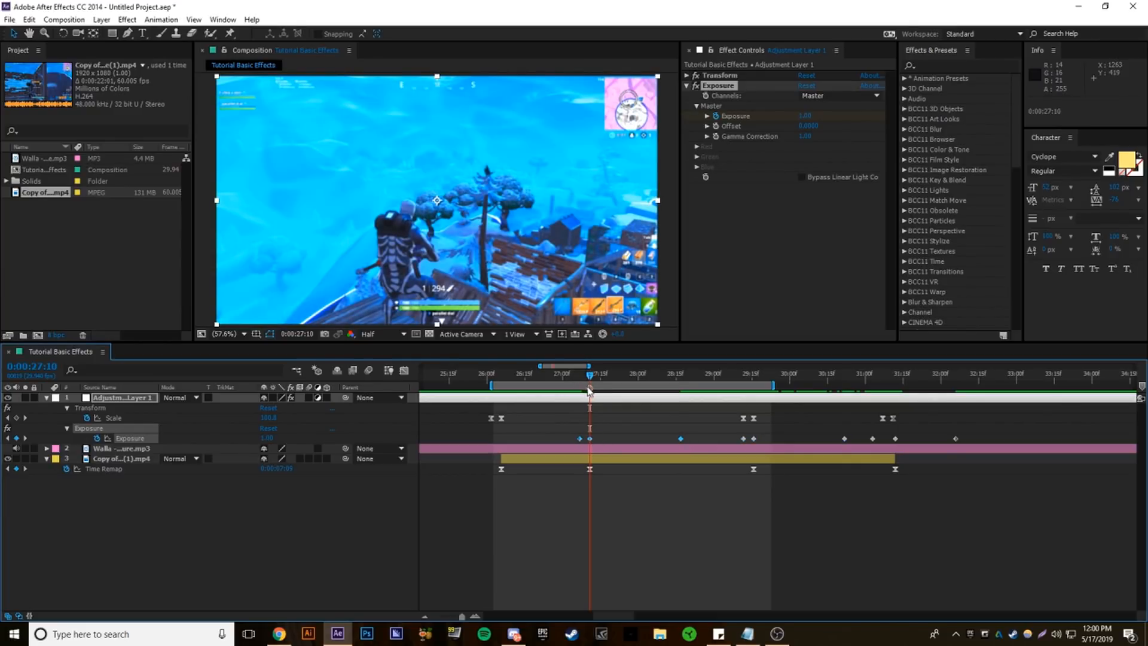
pyautogui.click(569, 376)
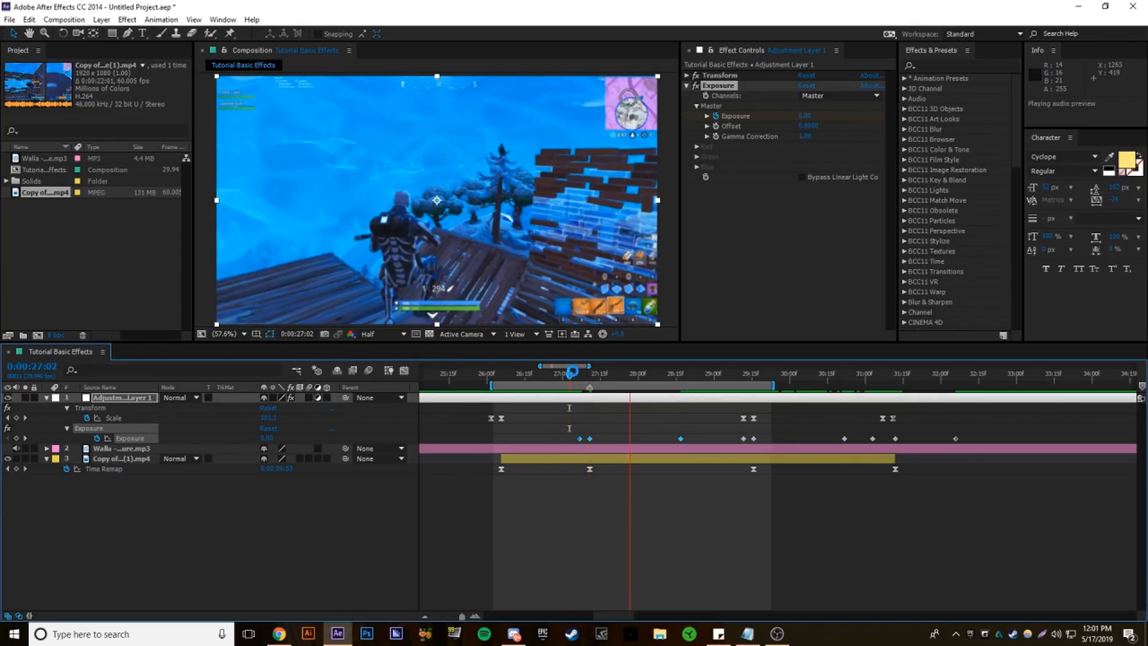
pyautogui.moveTo(571, 373); pyautogui.dragTo(571, 444)
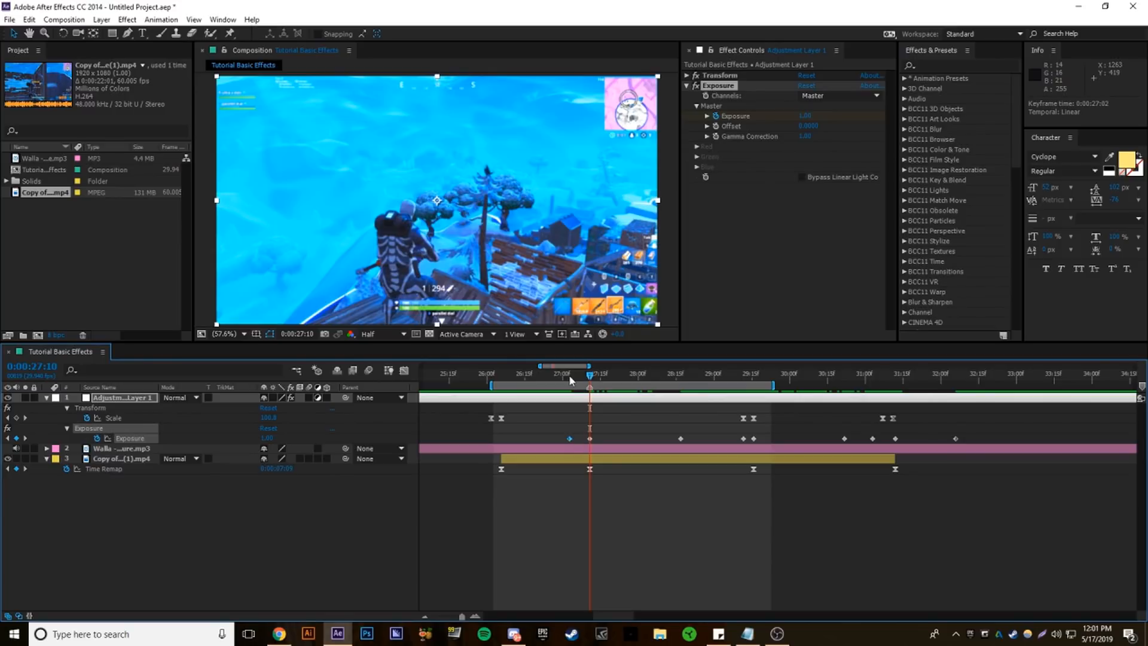
# Copy the middle flash's leading and peak Exposure keyframes to the clip's start, with the peak at 0:00:26:05, and preview the flashes
pyautogui.moveTo(571, 381); pyautogui.dragTo(509, 392)
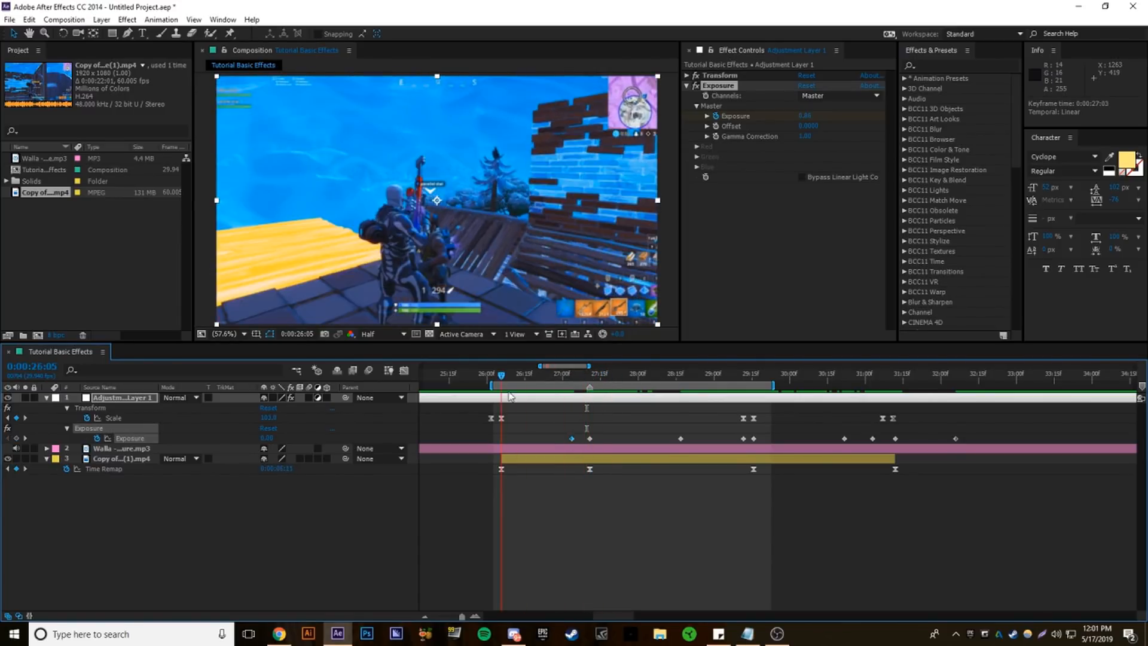
pyautogui.moveTo(611, 436); pyautogui.dragTo(564, 450)
pyautogui.click(557, 410)
pyautogui.press('space')
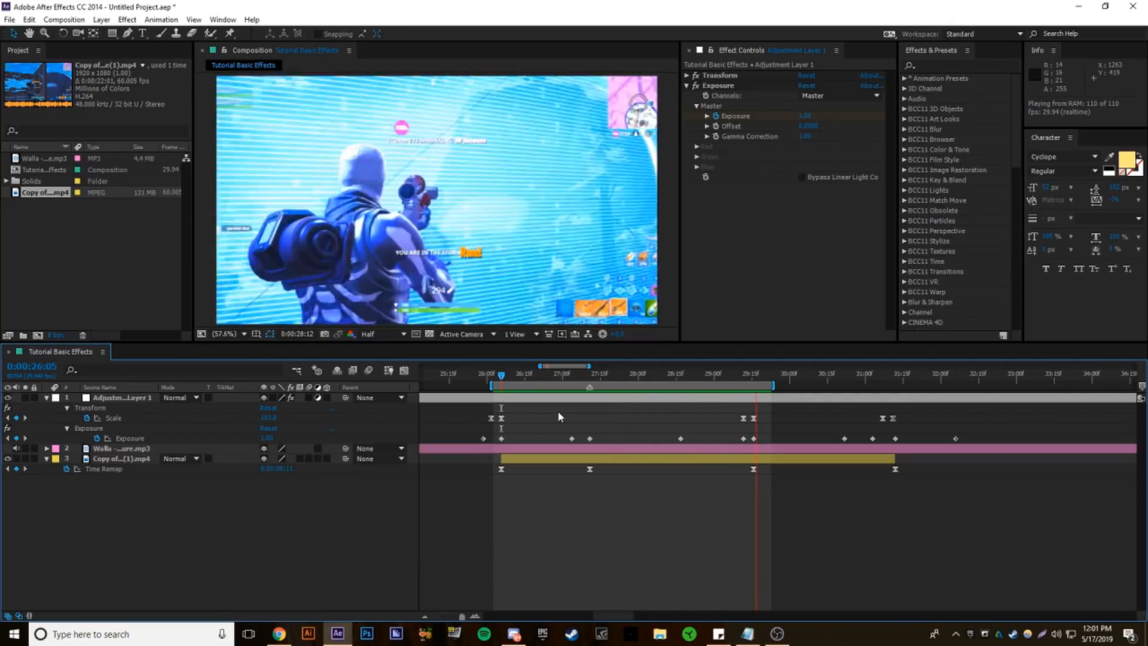
pyautogui.press('space')
# Extend the work area's end to 0:00:31:17 and preview the whole clip
pyautogui.click(910, 376)
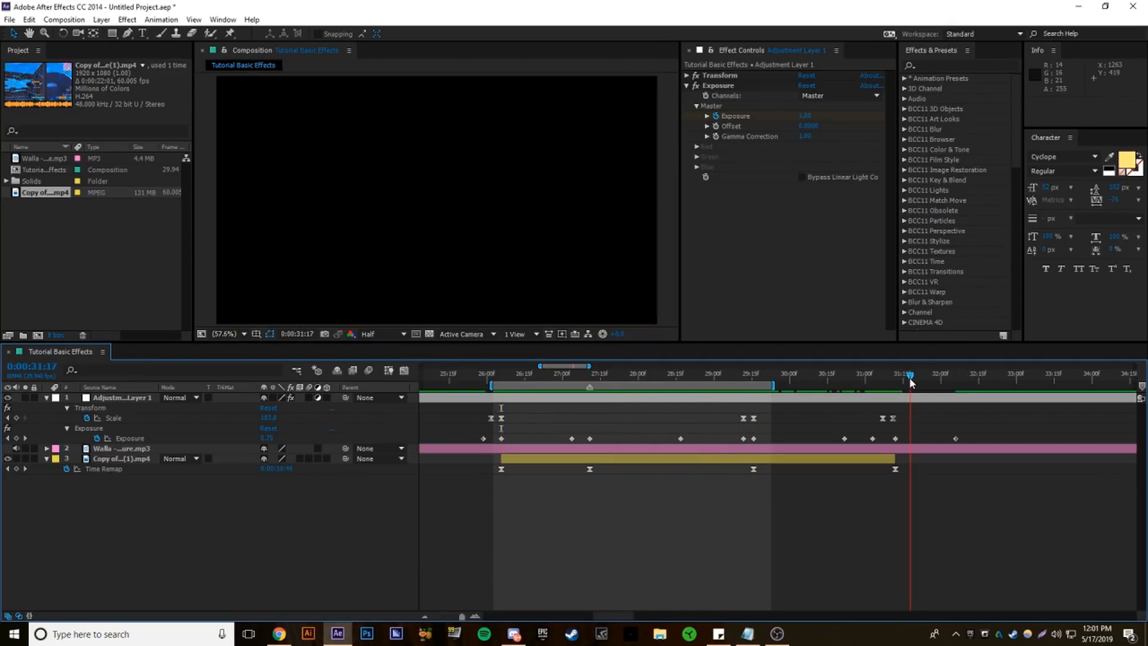
pyautogui.press('n')
pyautogui.press('space')
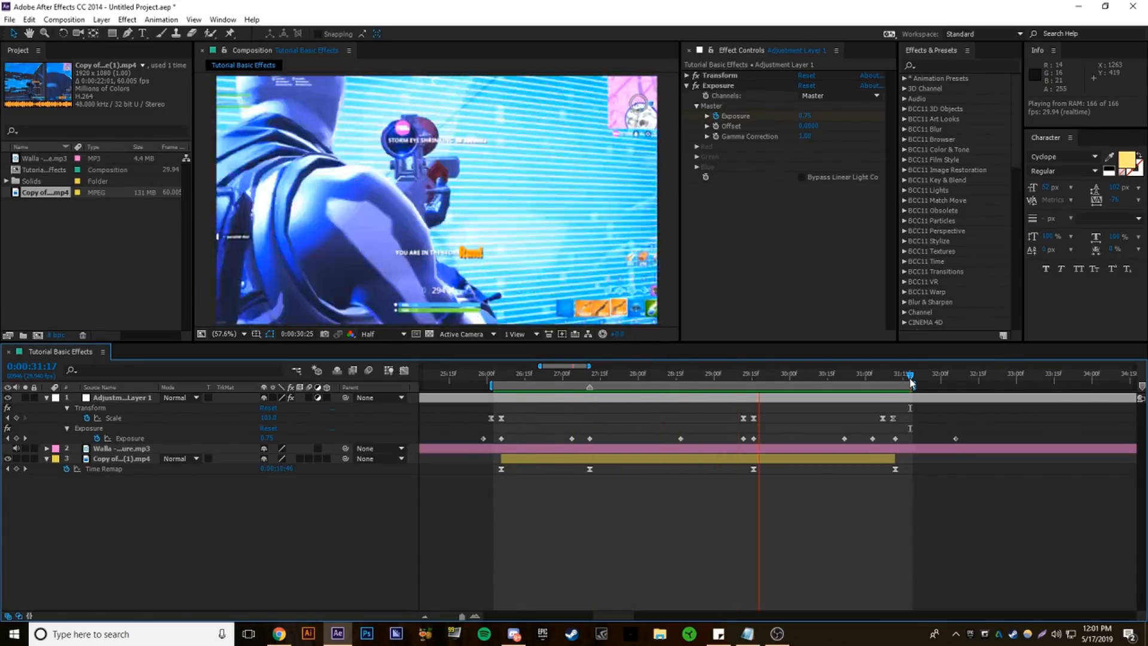
pyautogui.click(911, 382)
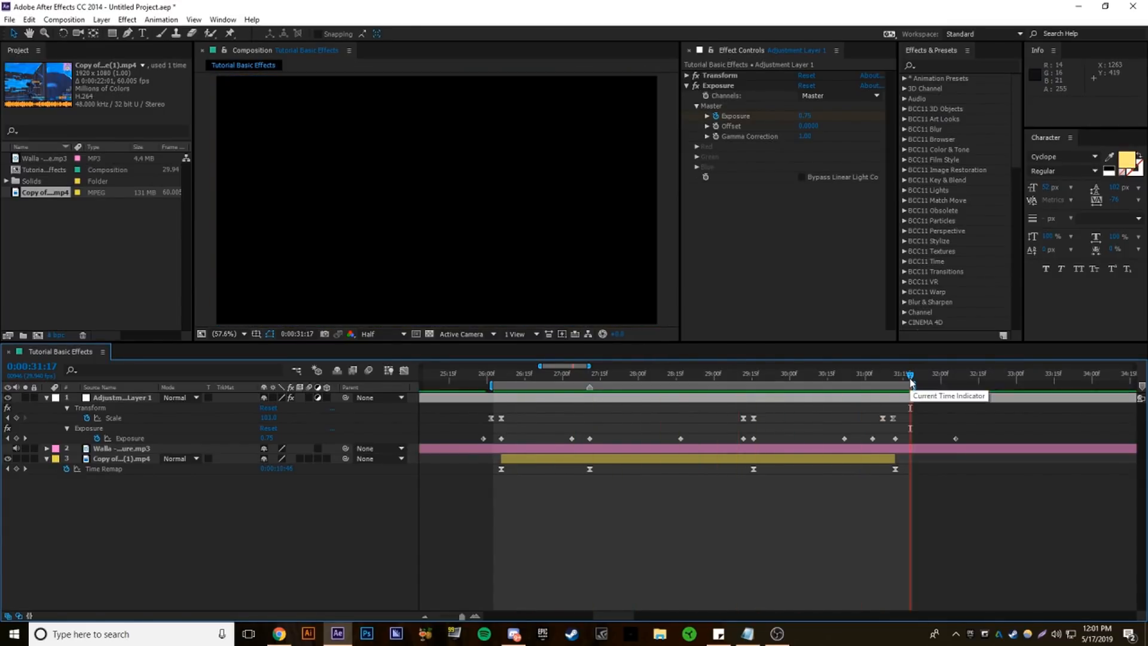
# Apply Camera Lens Blur to the adjustment layer, lower its Blur Radius, and collapse the Iris Properties and Exposure settings
pyautogui.click(812, 400)
pyautogui.moveTo(788, 377); pyautogui.dragTo(599, 376)
pyautogui.hotkey('ctrl', 'space')
pyautogui.write('camera')
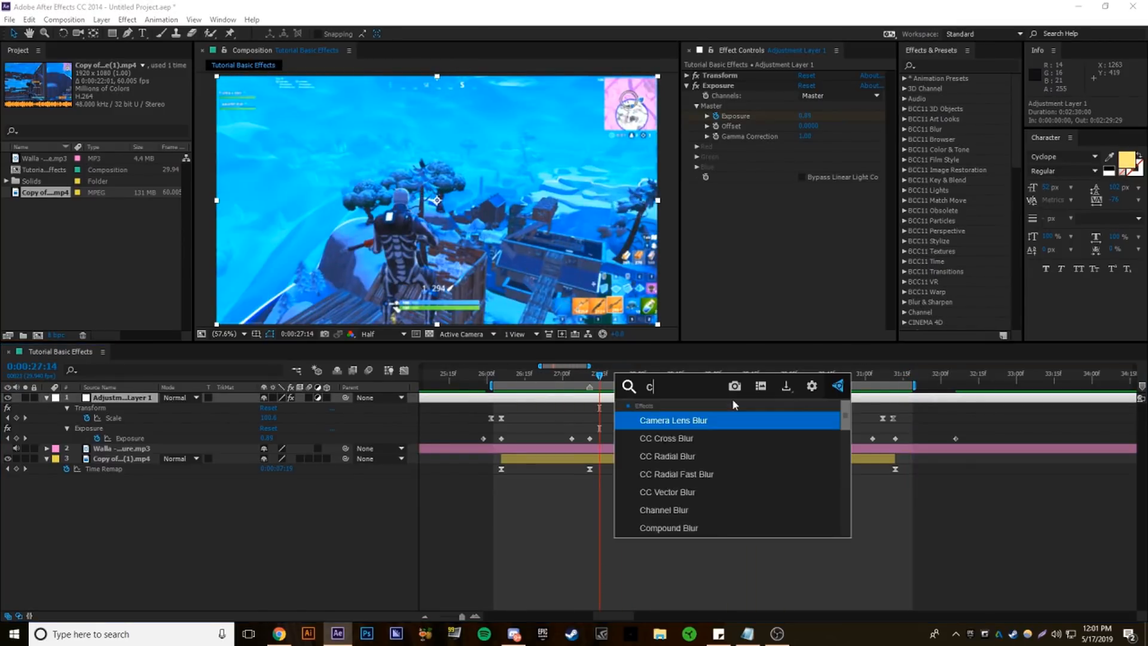
pyautogui.press('Return')
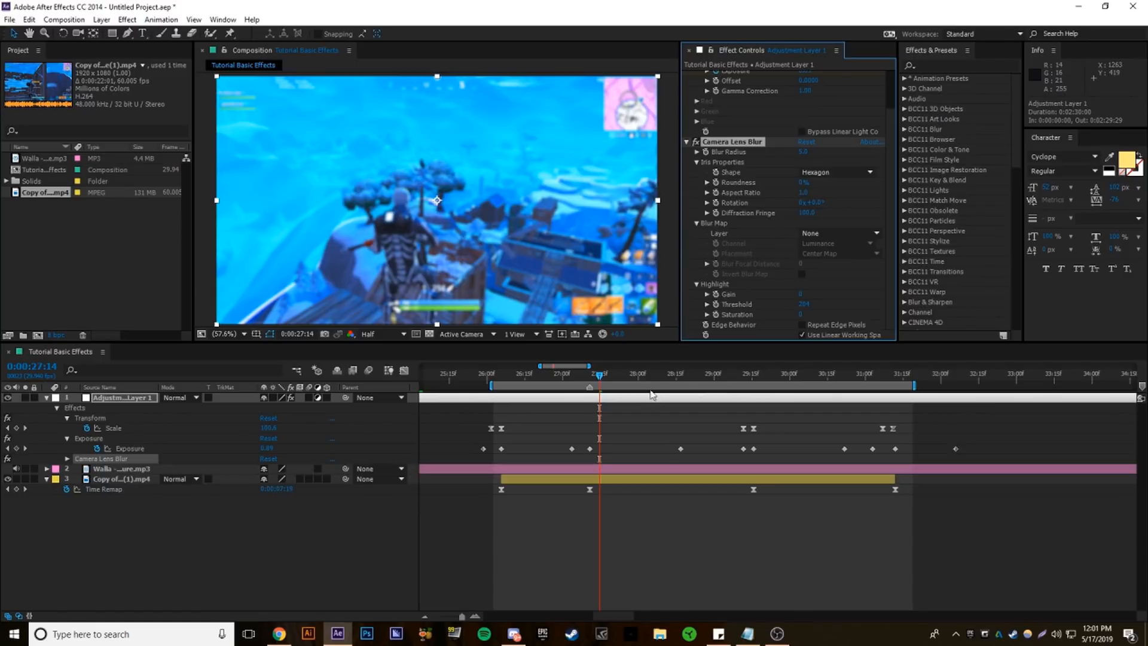
pyautogui.click(608, 412)
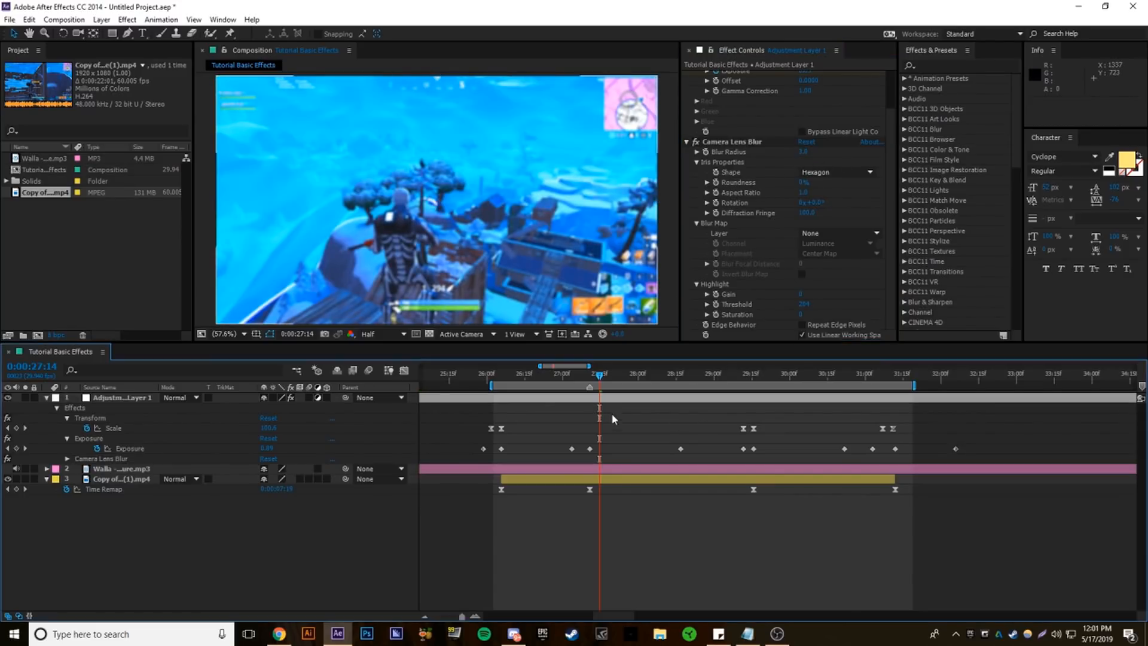
pyautogui.click(697, 162)
pyautogui.click(687, 86)
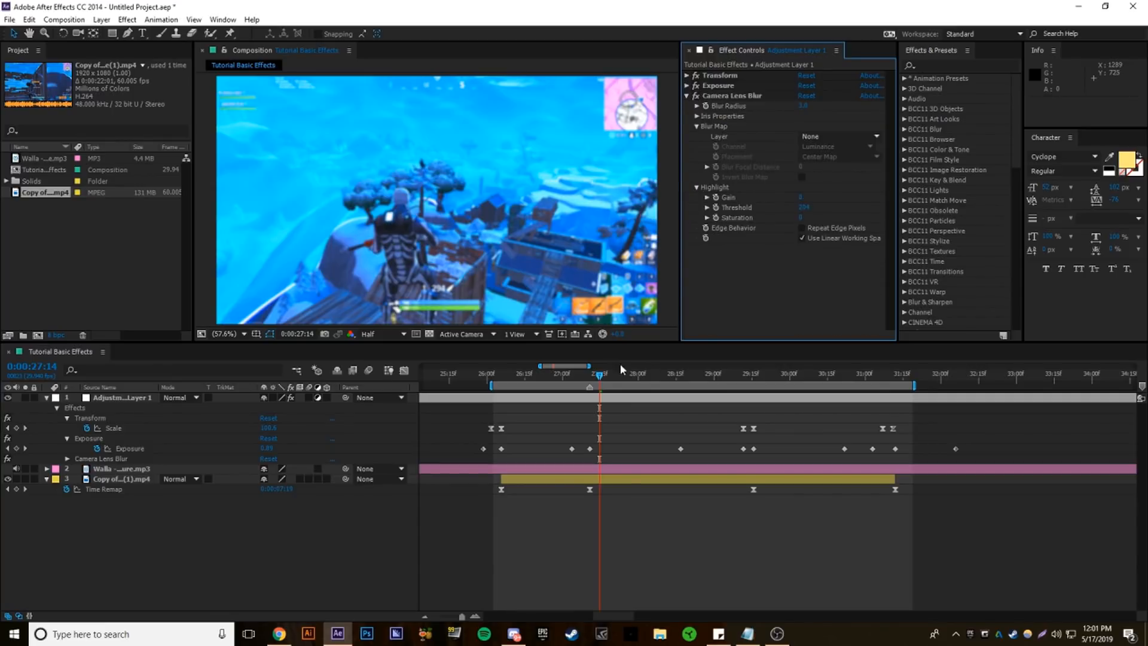
# Start Blur Radius keyframes at 0:00:26:05, fade the blur to 0 at 0:00:27:03, and reveal the layer's keyframes
pyautogui.moveTo(599, 374); pyautogui.dragTo(501, 381)
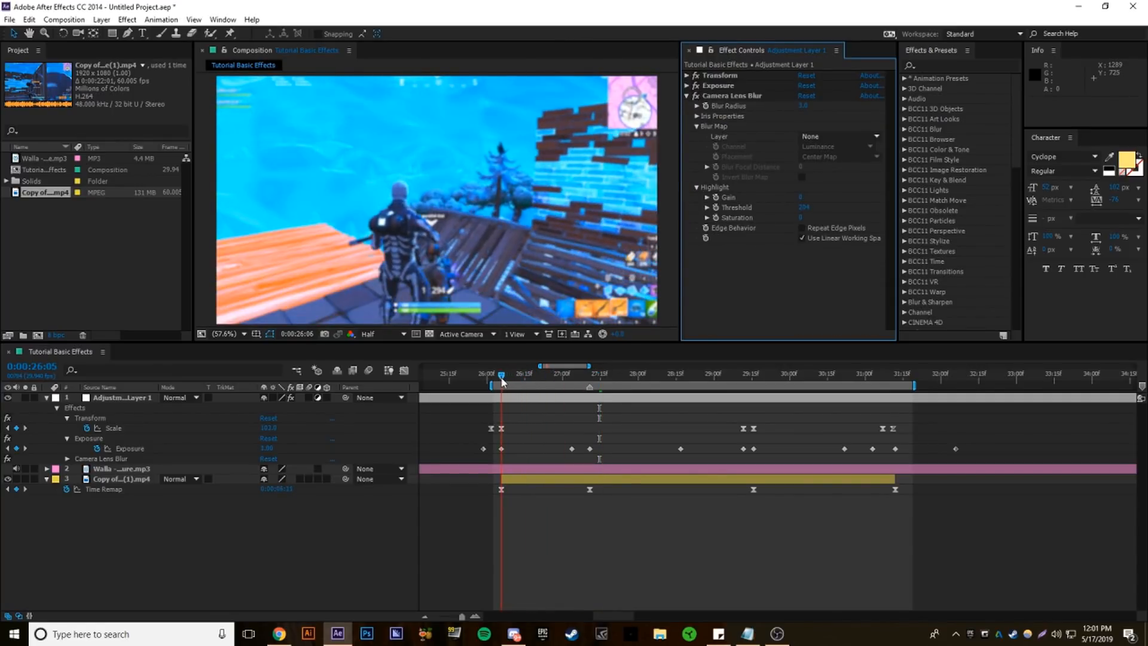
pyautogui.click(710, 108)
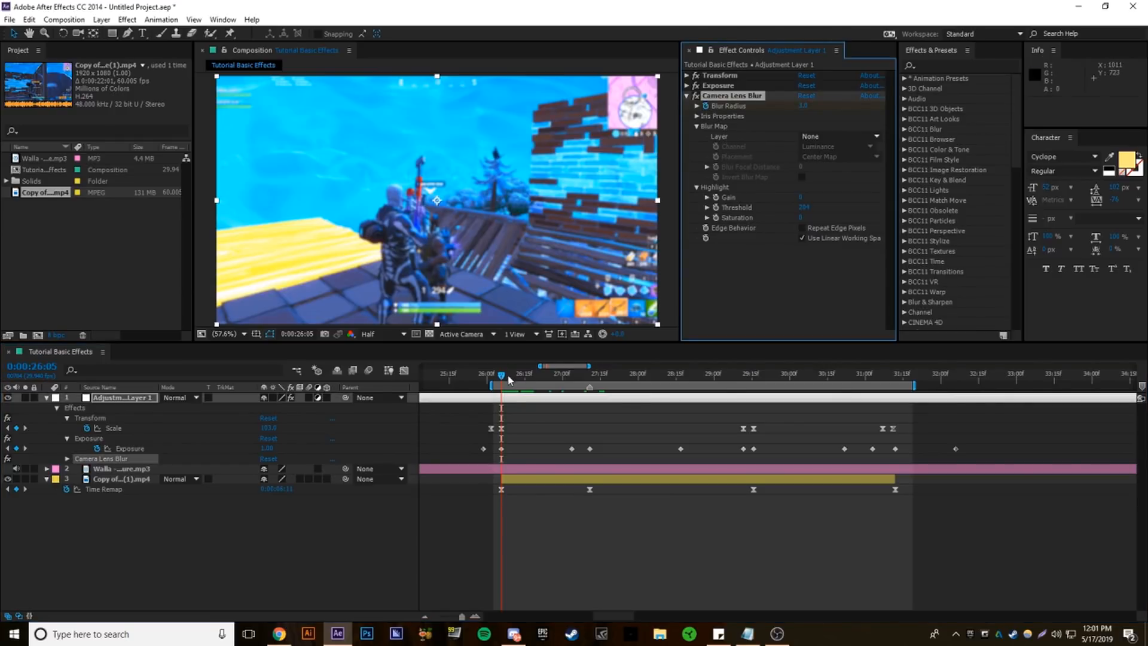
pyautogui.moveTo(509, 378); pyautogui.dragTo(573, 376)
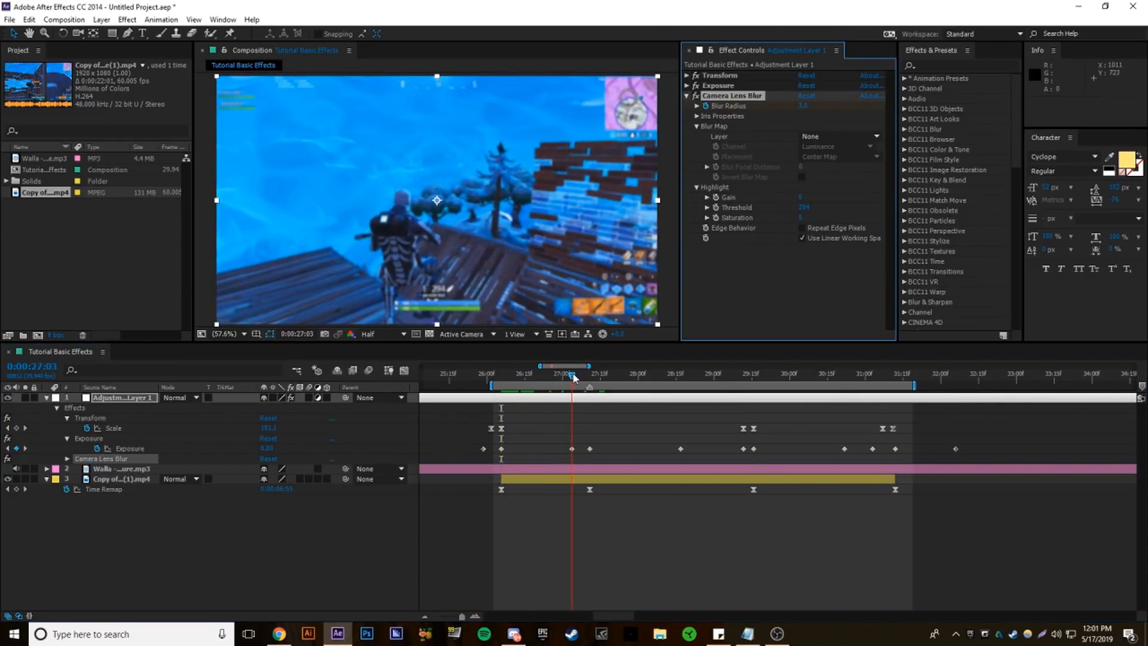
pyautogui.click(804, 106)
pyautogui.write('0')
pyautogui.press('Return')
pyautogui.press('u')
pyautogui.press('u')
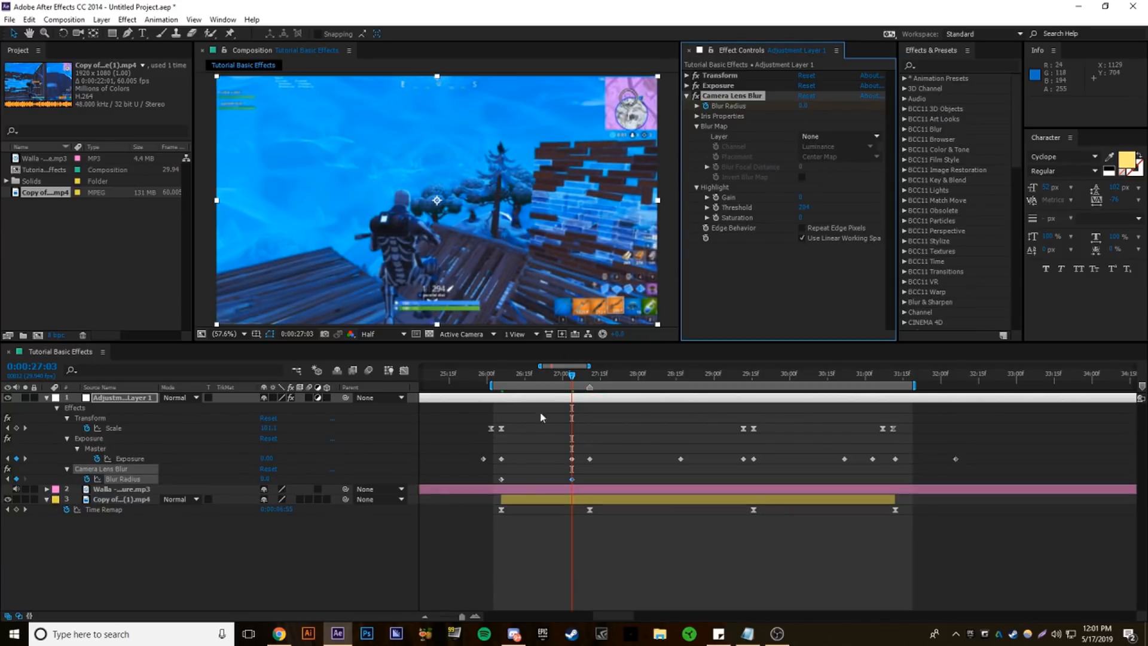
# Add a Blur Radius keyframe of 0 at 0:00:25:28, before the blur peak
pyautogui.click(528, 413)
pyautogui.click(483, 374)
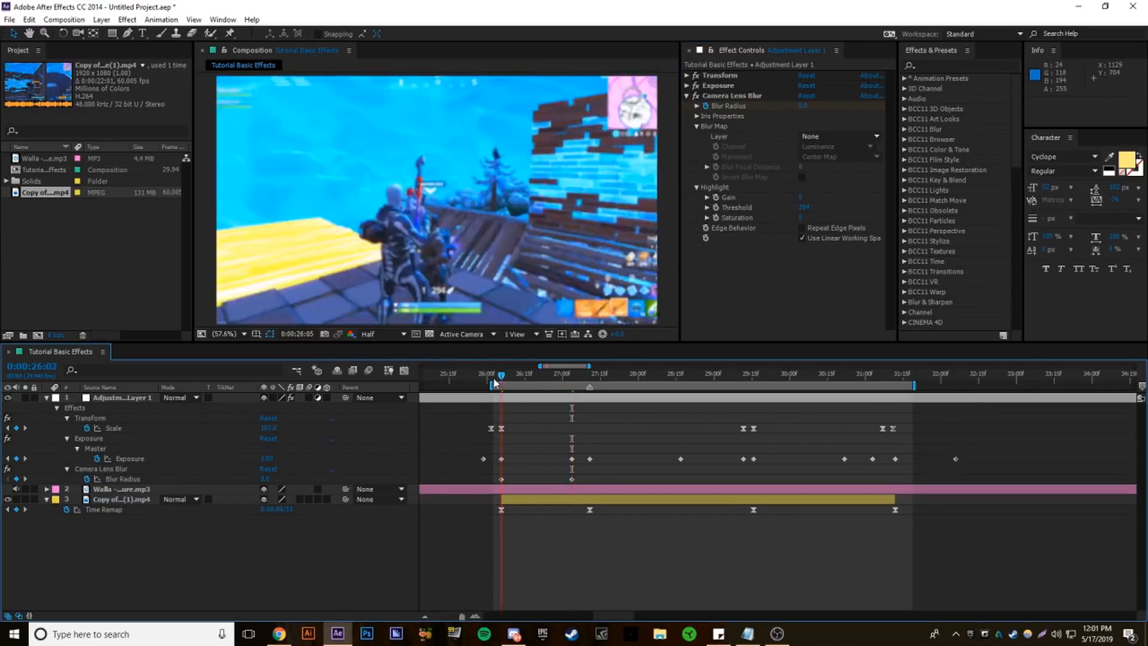
pyautogui.click(265, 479)
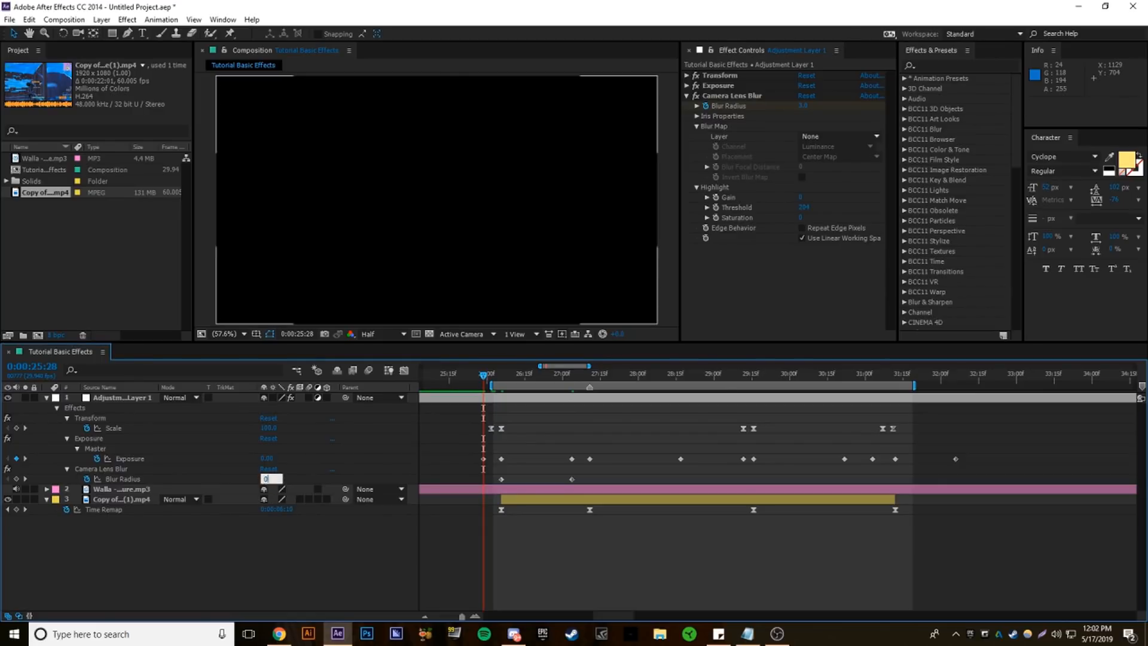
pyautogui.press('Return')
# Start the work area at 0:00:25:25 and preview the opening blur
pyautogui.click(475, 376)
pyautogui.press('b')
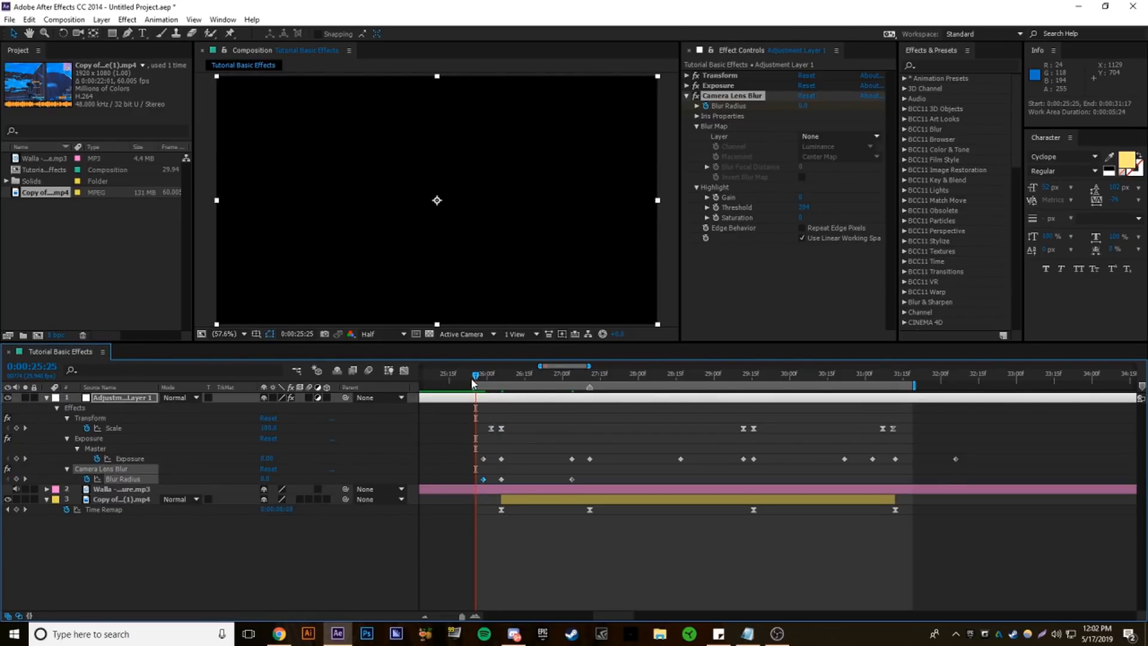
pyautogui.press('KP_0')
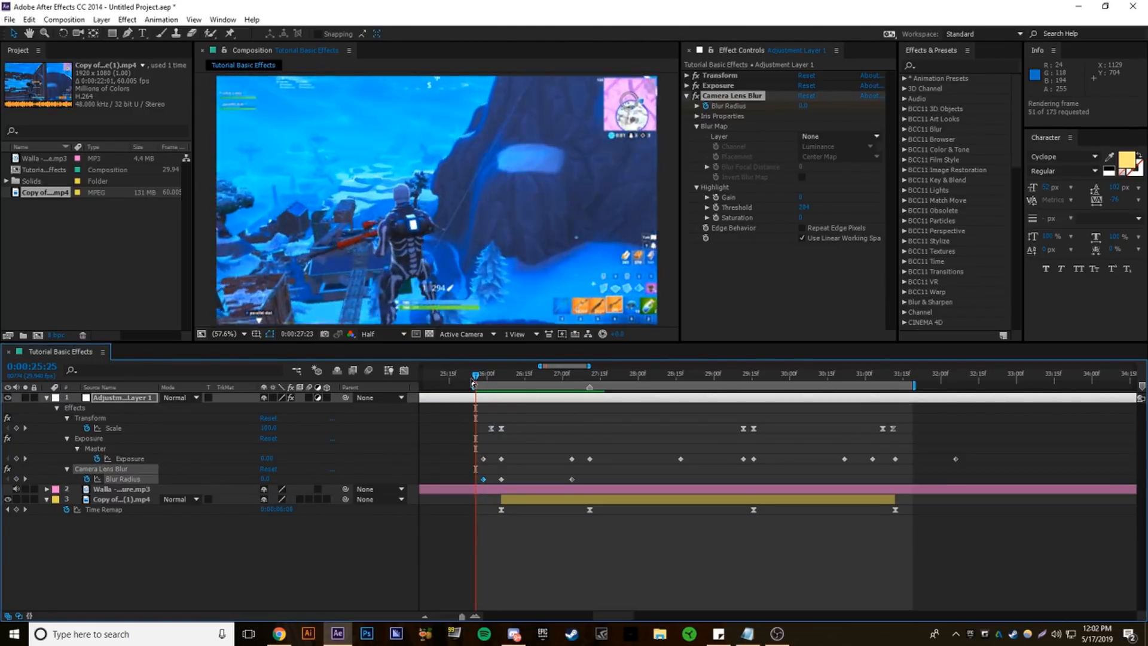
# Copy the three Blur Radius keyframes to the clip's end with the peak at 0:00:31:10, and collapse the layers' keyframed properties
pyautogui.moveTo(606, 470); pyautogui.dragTo(477, 487)
pyautogui.moveTo(884, 375); pyautogui.dragTo(895, 379)
pyautogui.moveTo(911, 479); pyautogui.dragTo(893, 480)
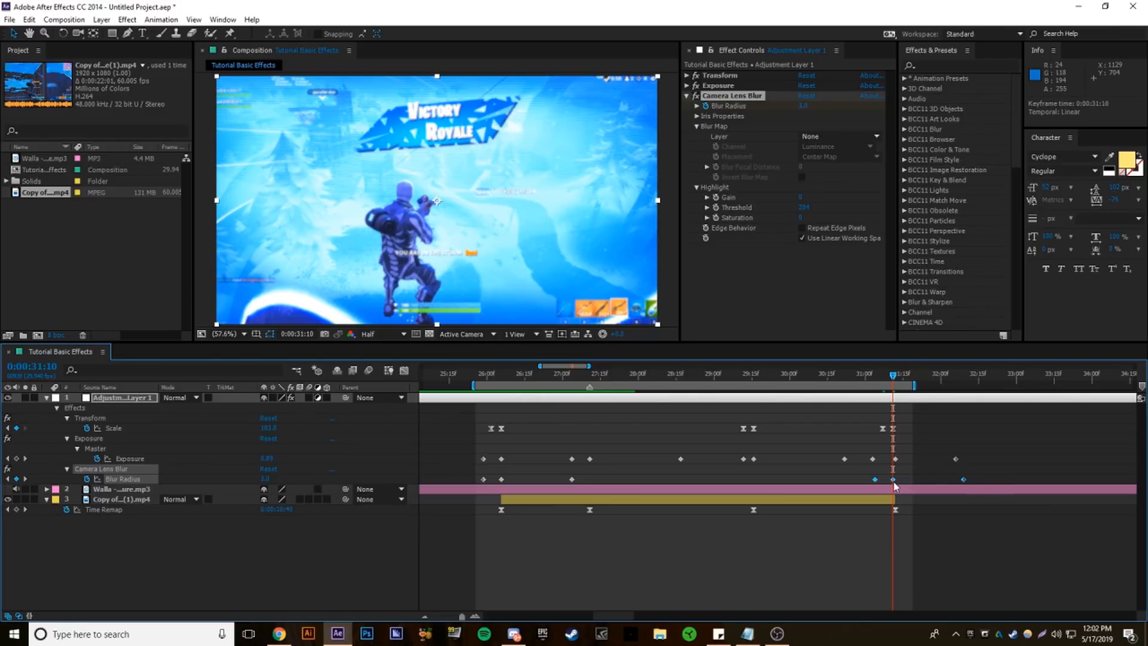
pyautogui.click(883, 521)
pyautogui.moveTo(881, 377); pyautogui.dragTo(601, 399)
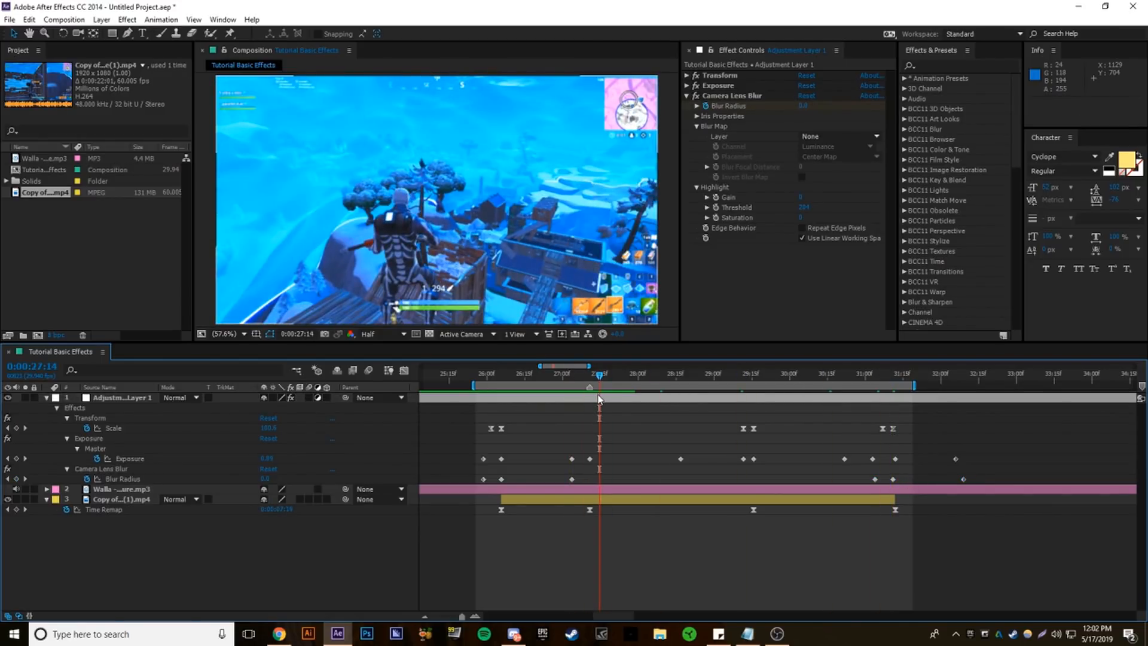
pyautogui.press('u')
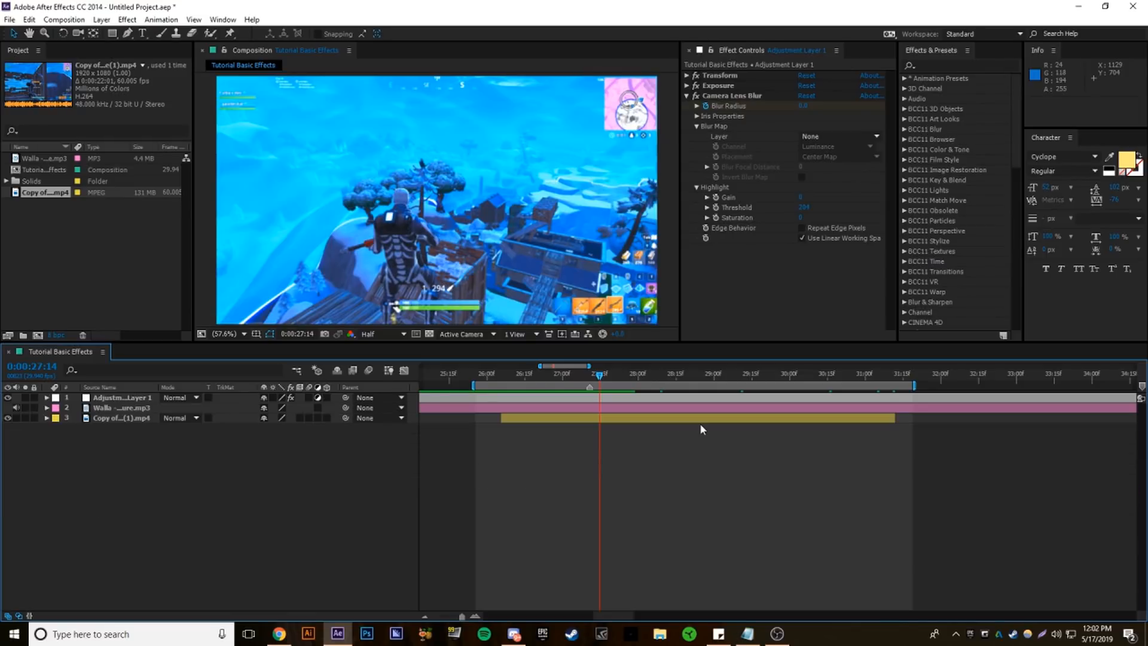
# Add a second adjustment layer directly above the gameplay clip
pyautogui.click(723, 411)
pyautogui.click(727, 419)
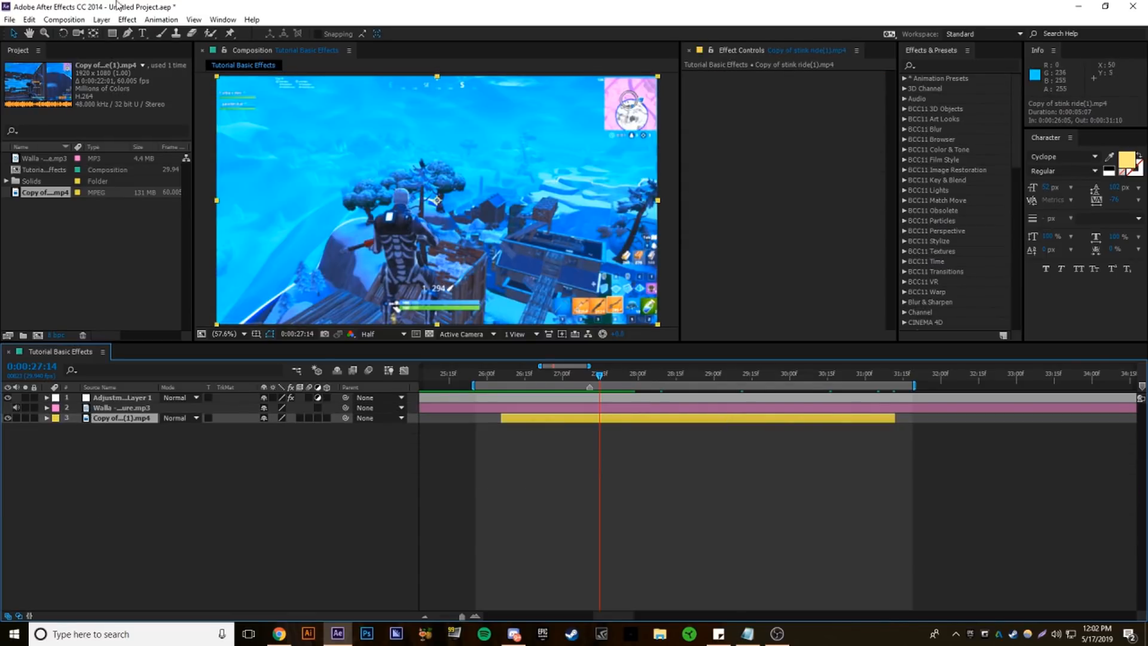
pyautogui.click(101, 19)
pyautogui.moveTo(121, 37)
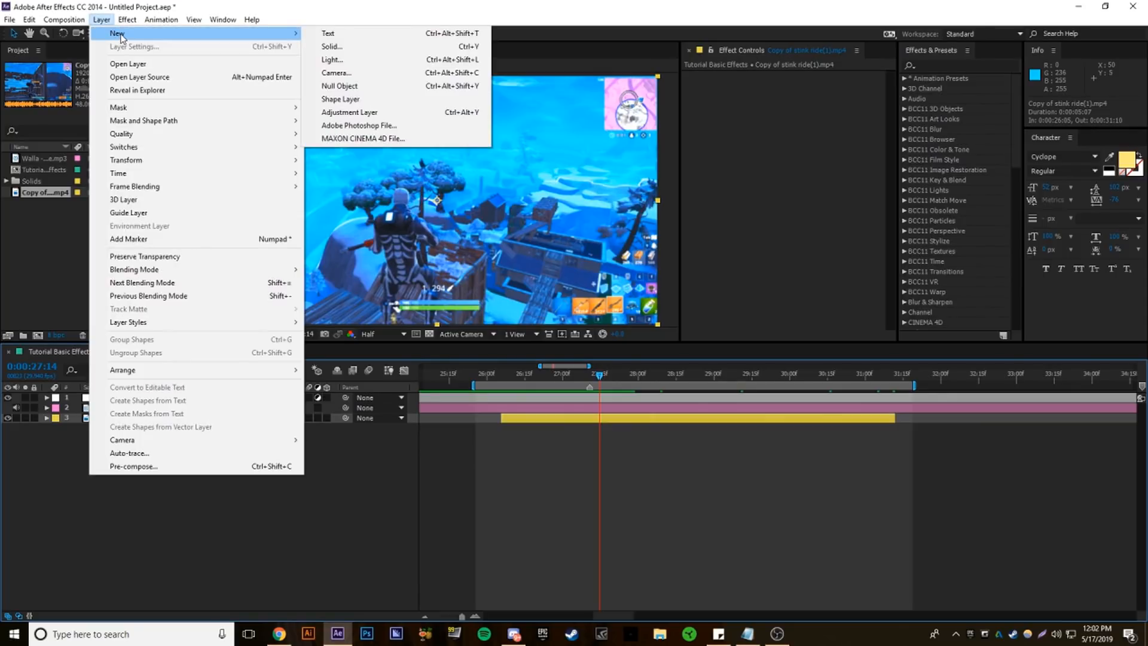
pyautogui.click(353, 113)
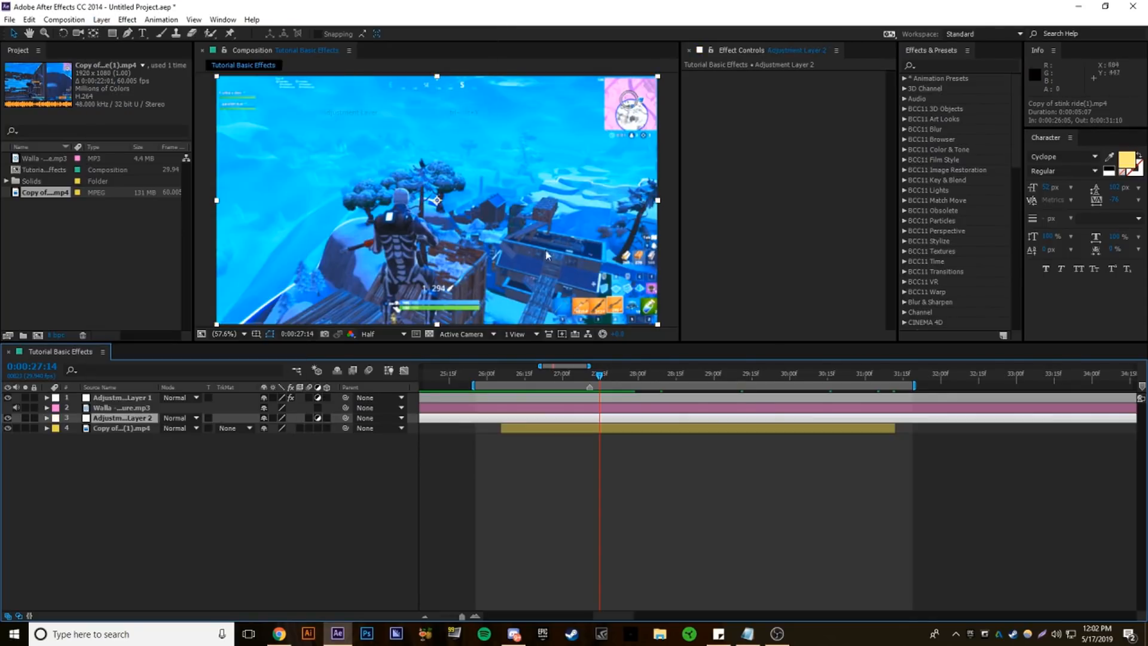
# Reveal the gameplay clip's Time Remap keyframes in the timeline
pyautogui.click(763, 429)
pyautogui.press('l')
pyautogui.press('l')
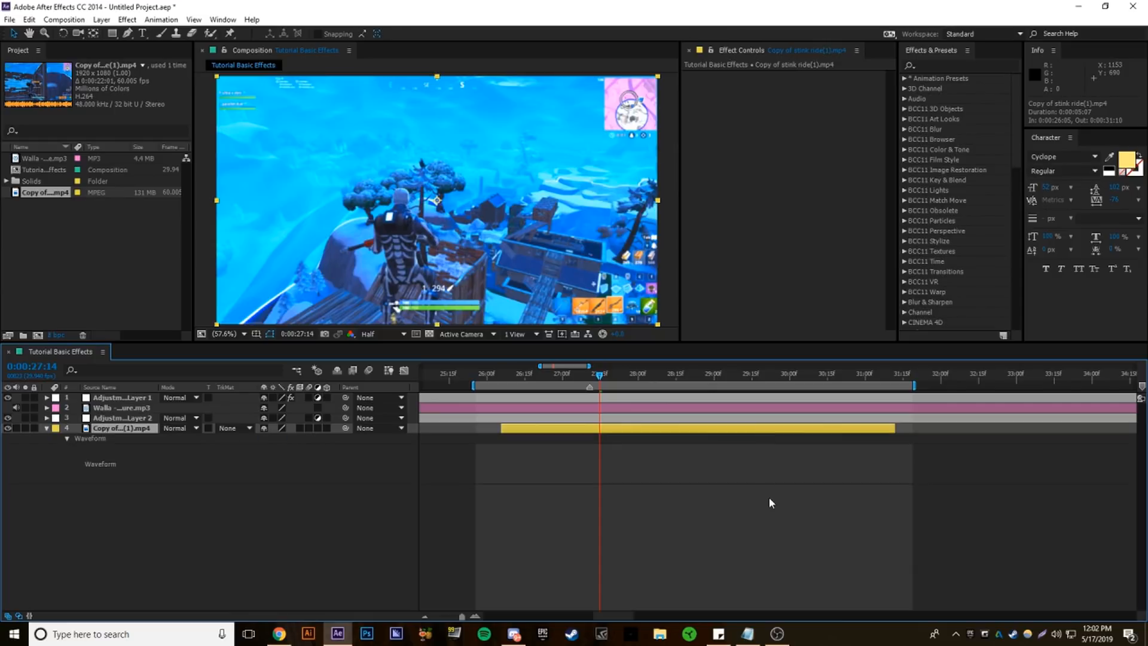
pyautogui.hotkey('ctrl', 'alt', 't')
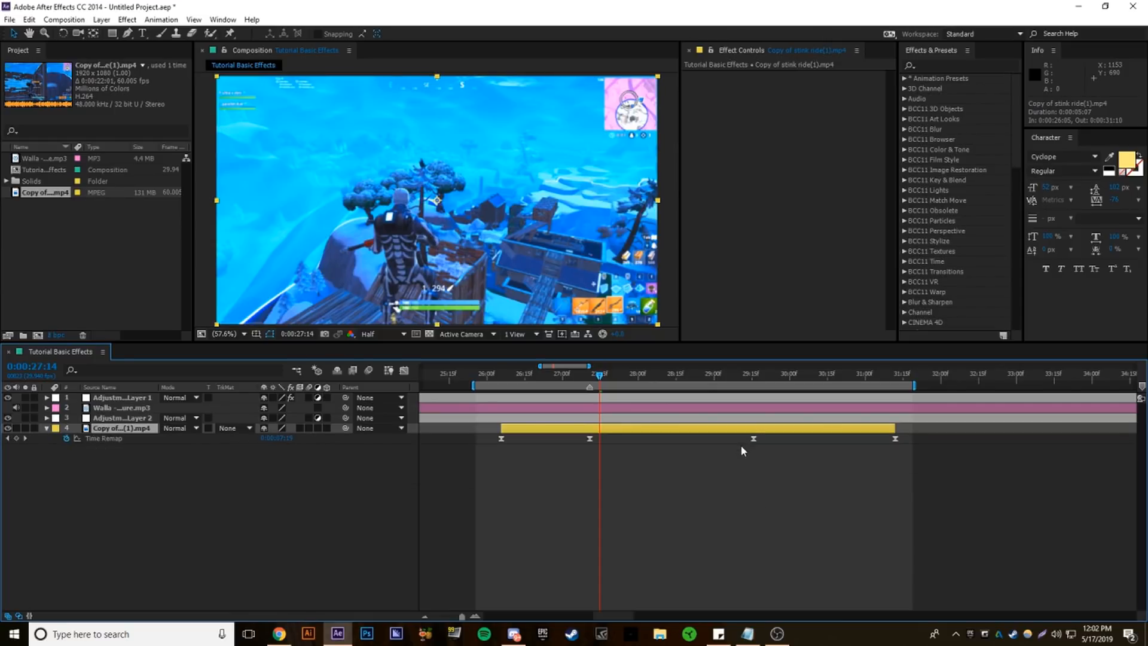
# Trim the new adjustment layer's start to 0:00:29:11, four frames before the clip's third Time Remap keyframe
pyautogui.click(754, 375)
pyautogui.click(752, 417)
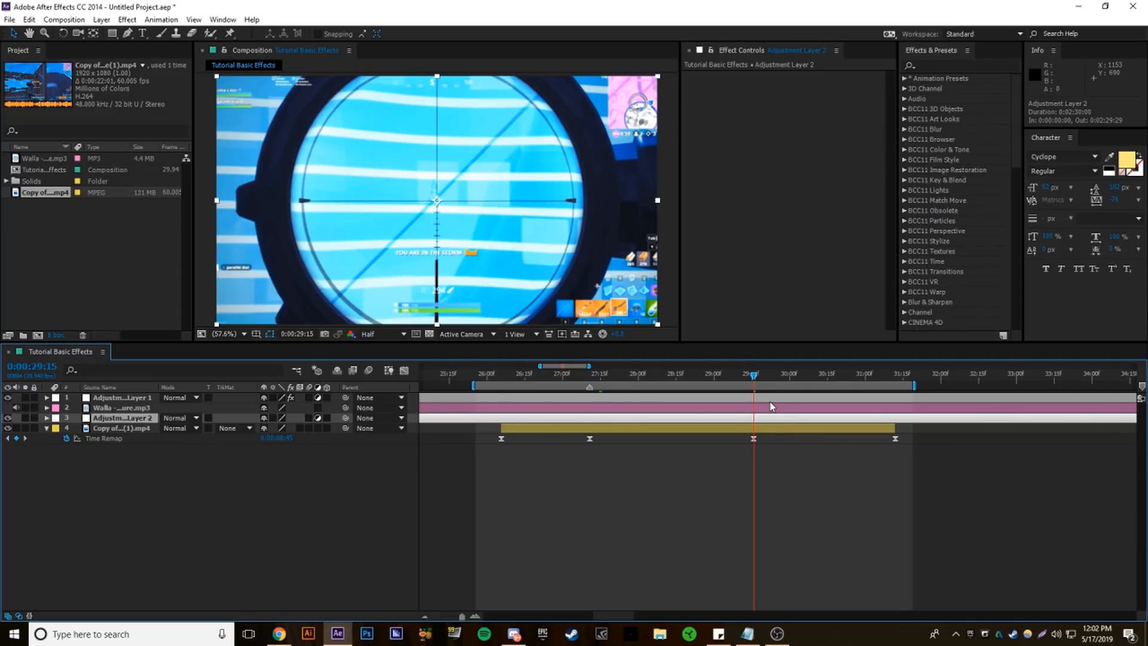
pyautogui.press('pageup')
pyautogui.press('pageup')
pyautogui.press('pageup')
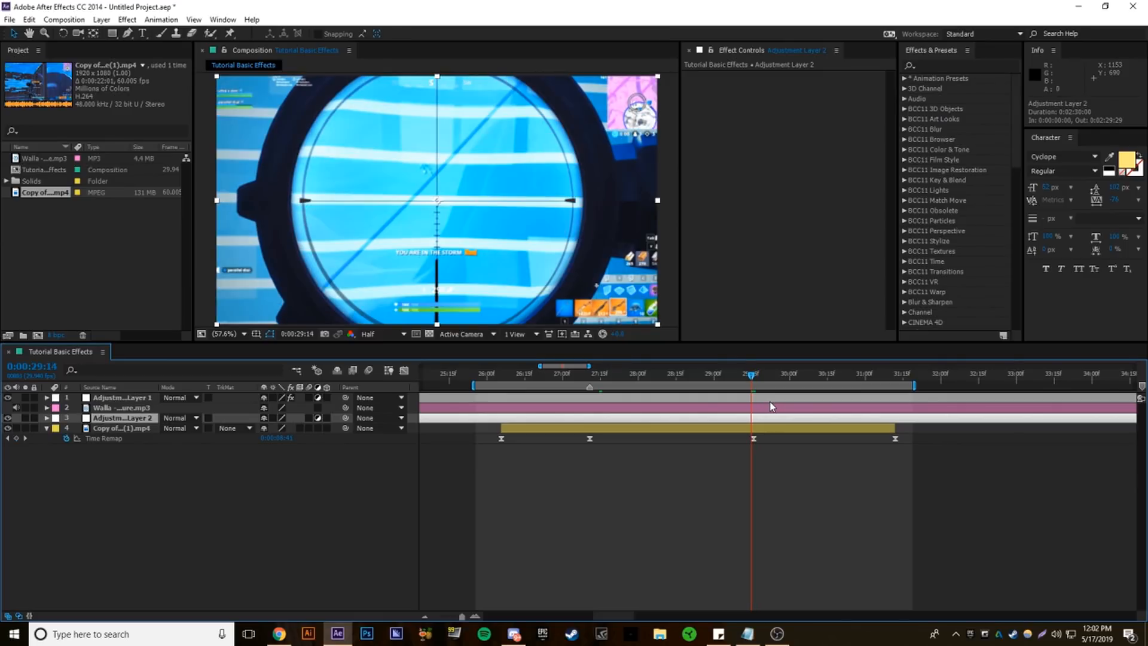
pyautogui.press('pageup')
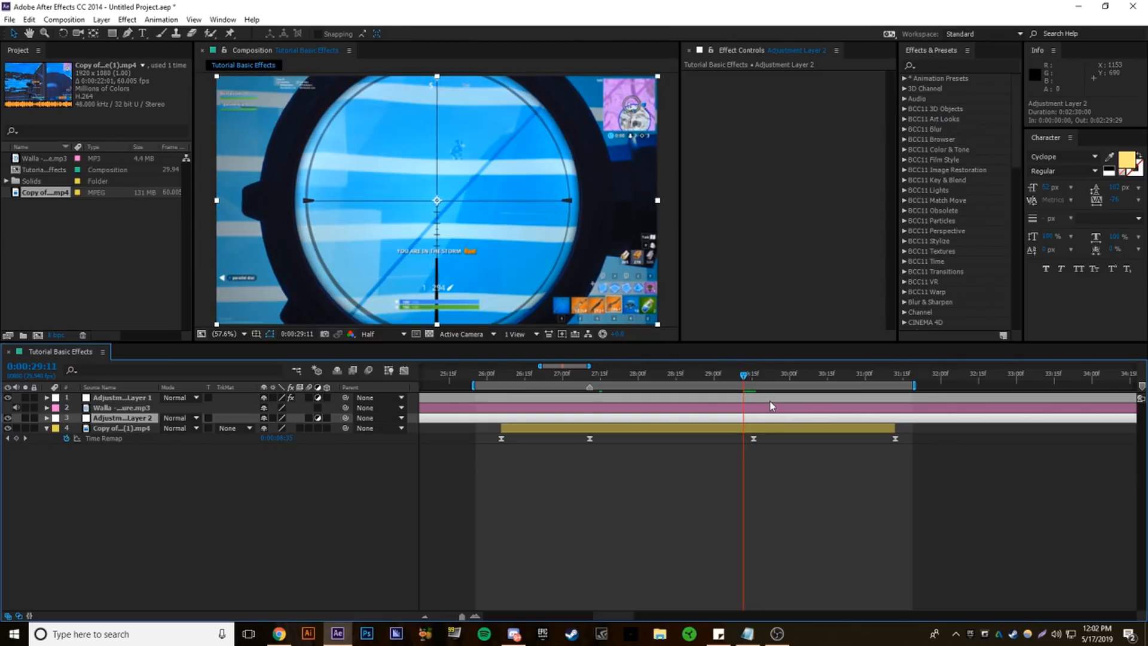
pyautogui.hotkey('alt', '[')
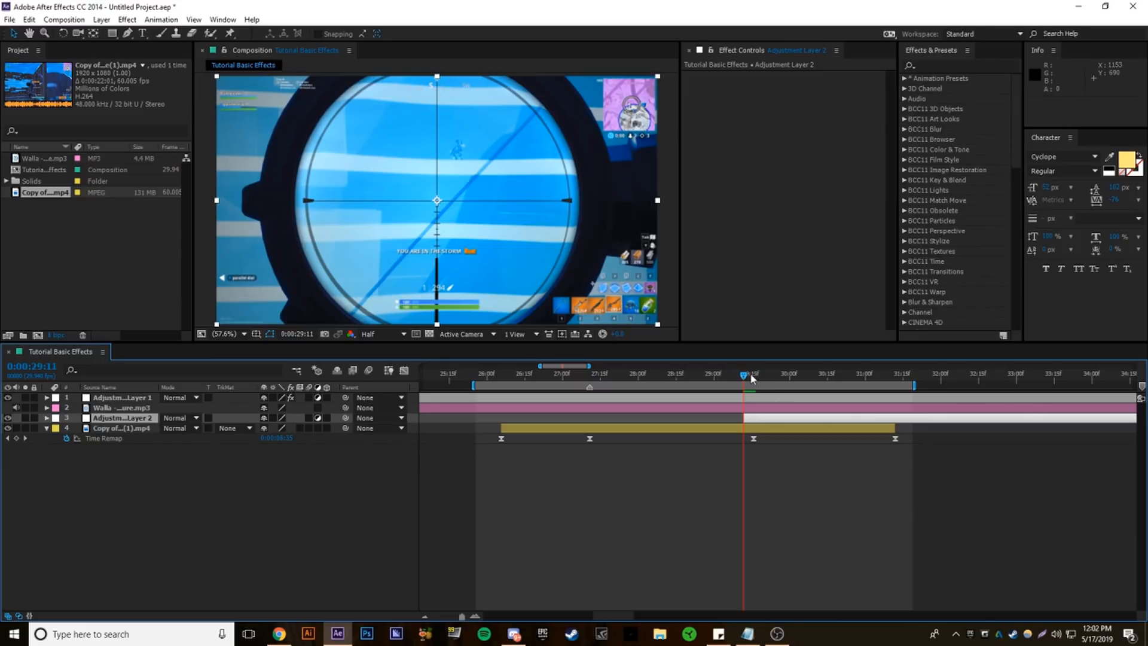
# Split Adjustment Layer 2 at 0:00:31:10, by the clip's end, and delete the remainder
pyautogui.moveTo(748, 377); pyautogui.dragTo(895, 381)
pyautogui.hotkey('ctrl', 'shift', 'd')
pyautogui.press('Delete')
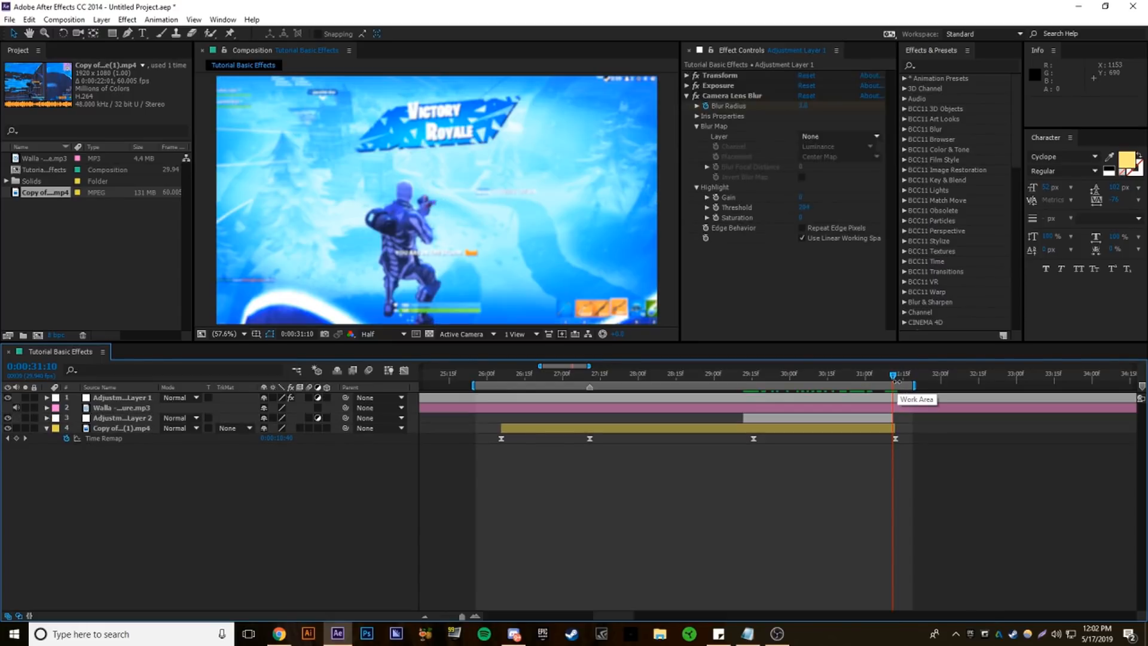
# Apply the BCC Fast Film Glow effect to Adjustment Layer 2
pyautogui.click(779, 374)
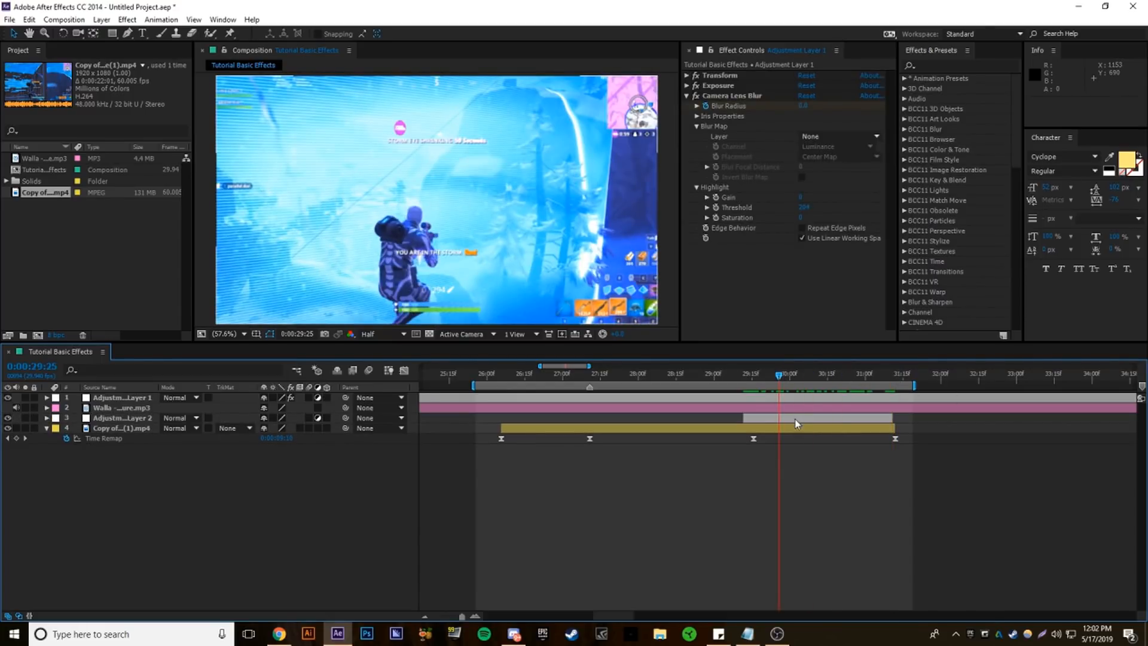
pyautogui.click(800, 418)
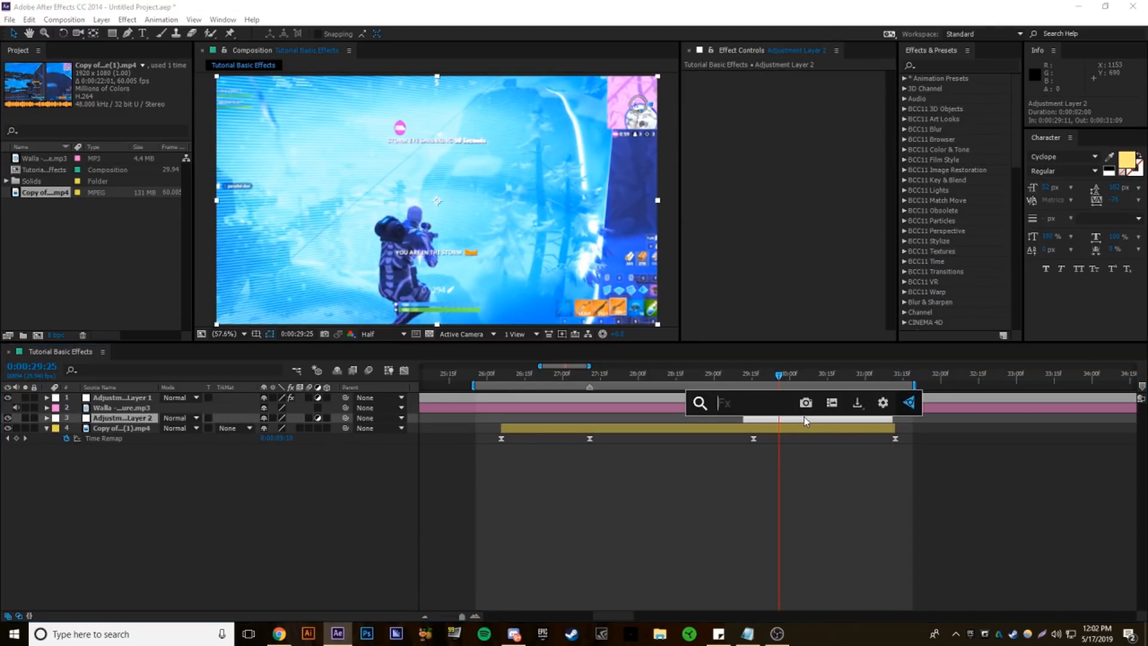
pyautogui.write('film glow')
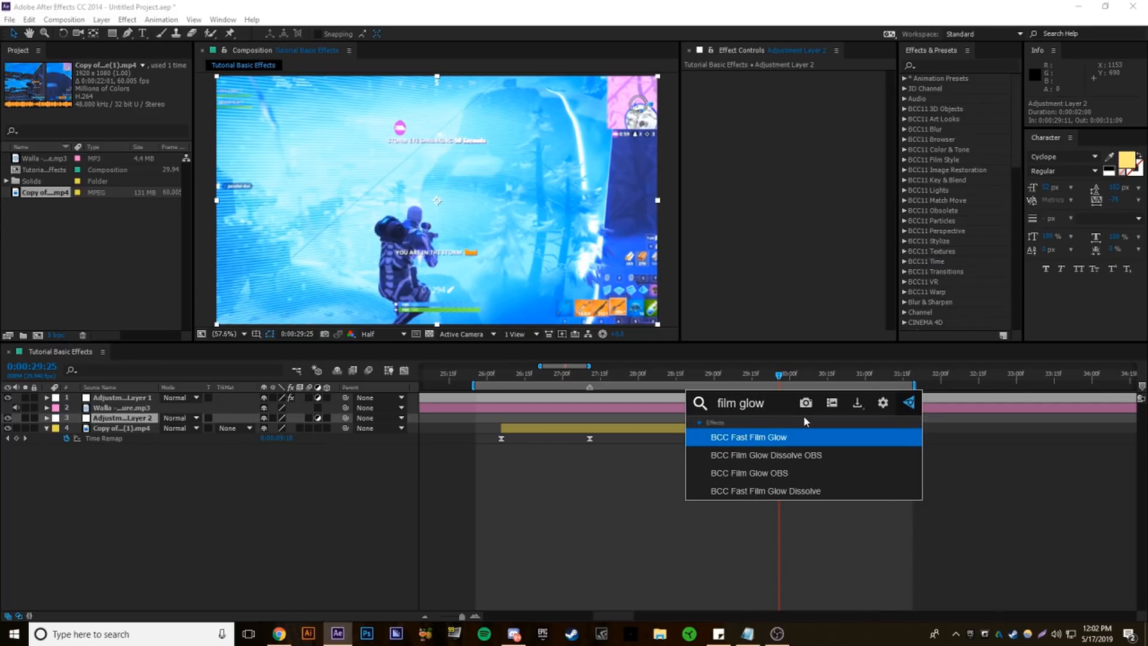
pyautogui.press('Return')
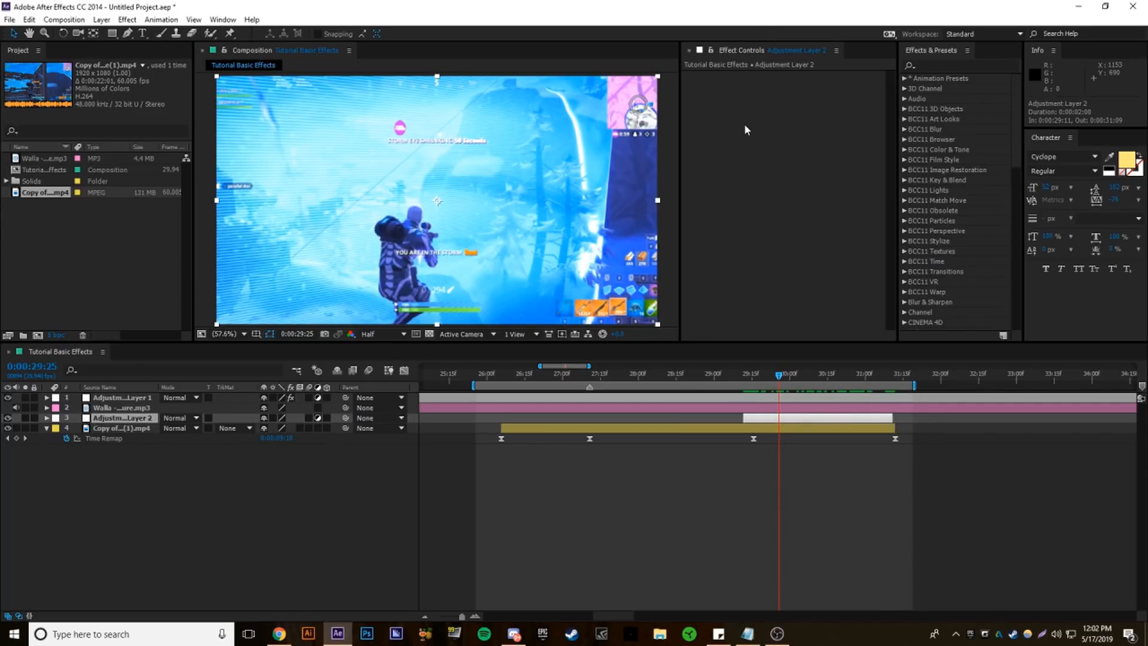
pyautogui.click(773, 496)
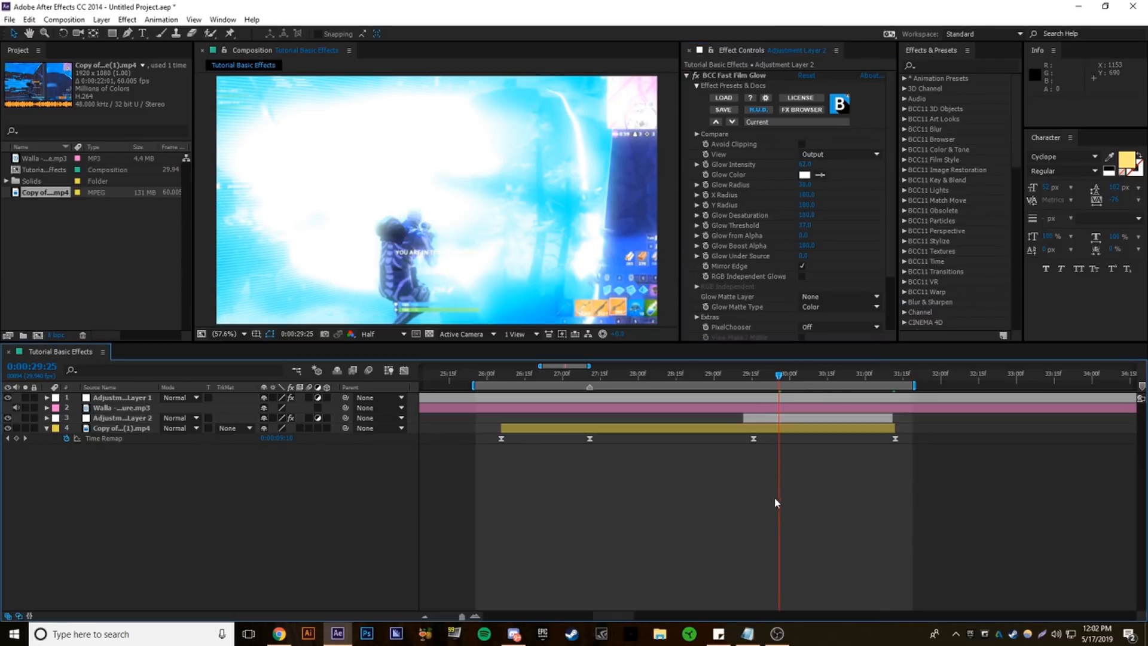
# Set the film glow's Glow Radius to 50 and its Y Radius to 65
pyautogui.moveTo(759, 374); pyautogui.dragTo(811, 373)
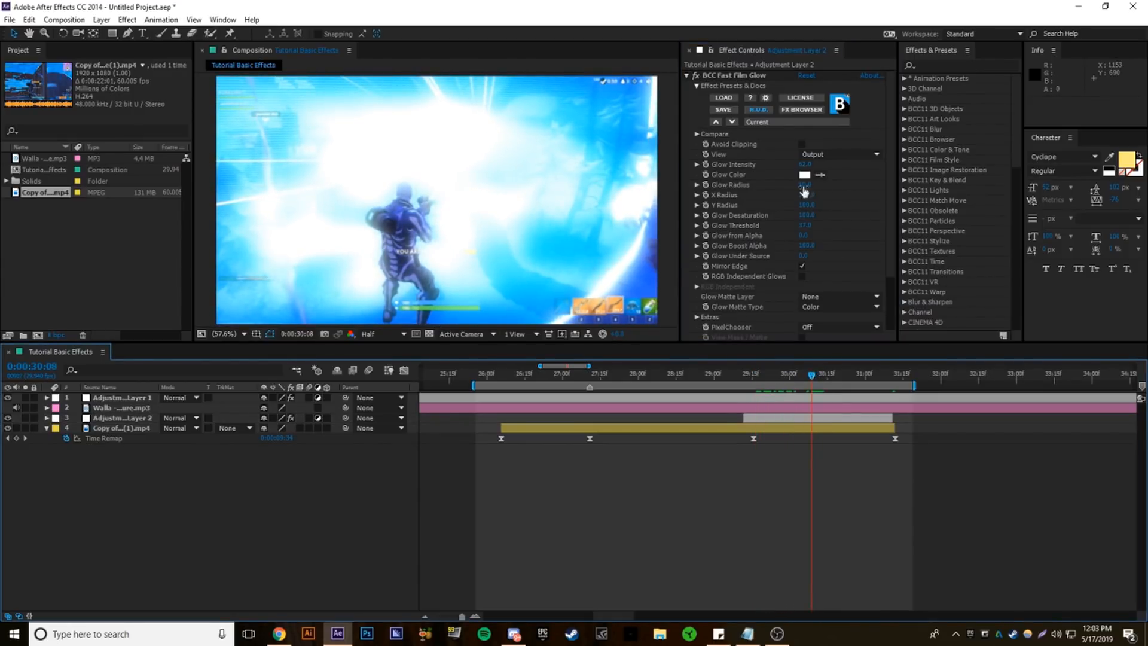
pyautogui.click(808, 185)
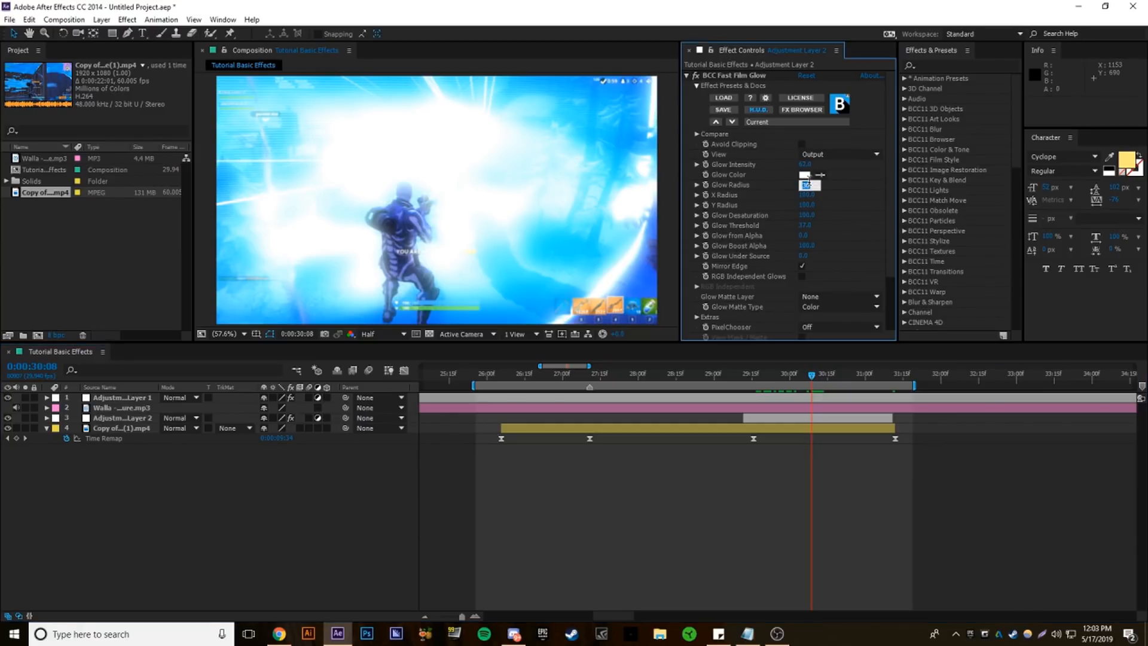
pyautogui.write('50')
pyautogui.press('Return')
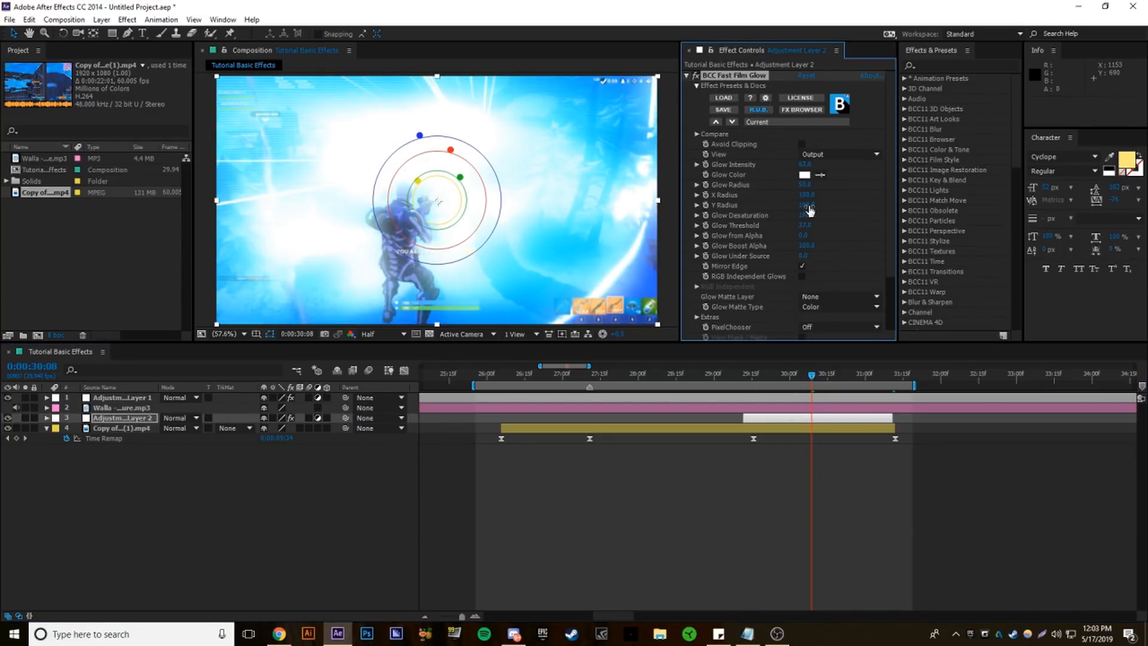
pyautogui.click(807, 205)
pyautogui.write('65')
pyautogui.press('Return')
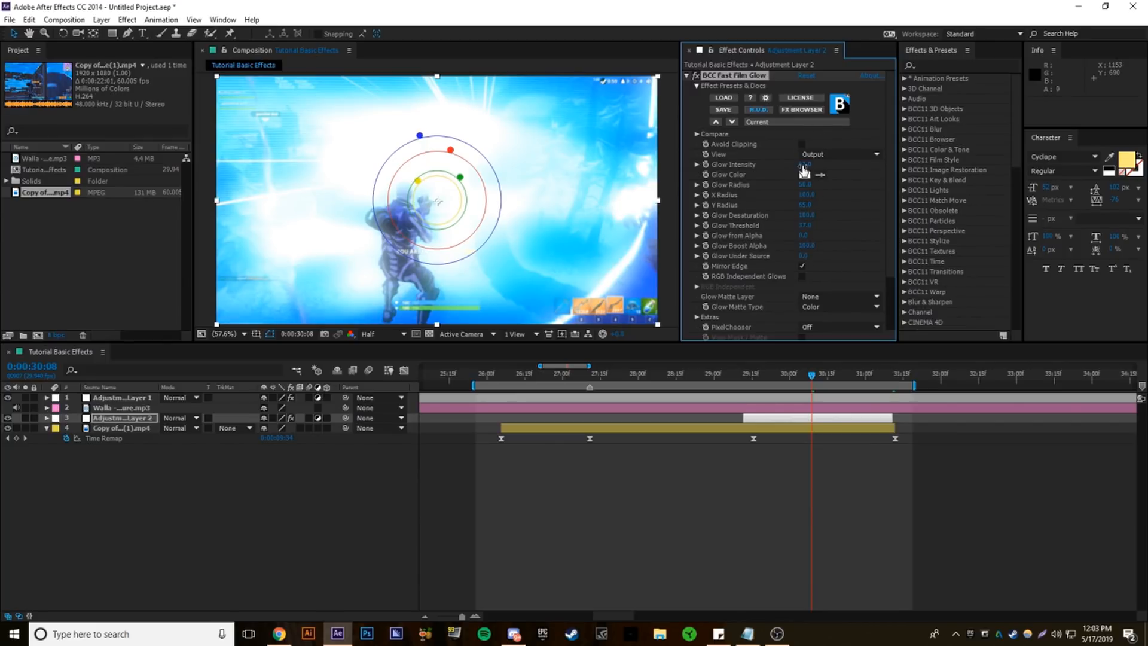
# Start Glow Intensity keyframes at the third Time Remap point, 0:00:29:15, with a value of 30
pyautogui.click(757, 369)
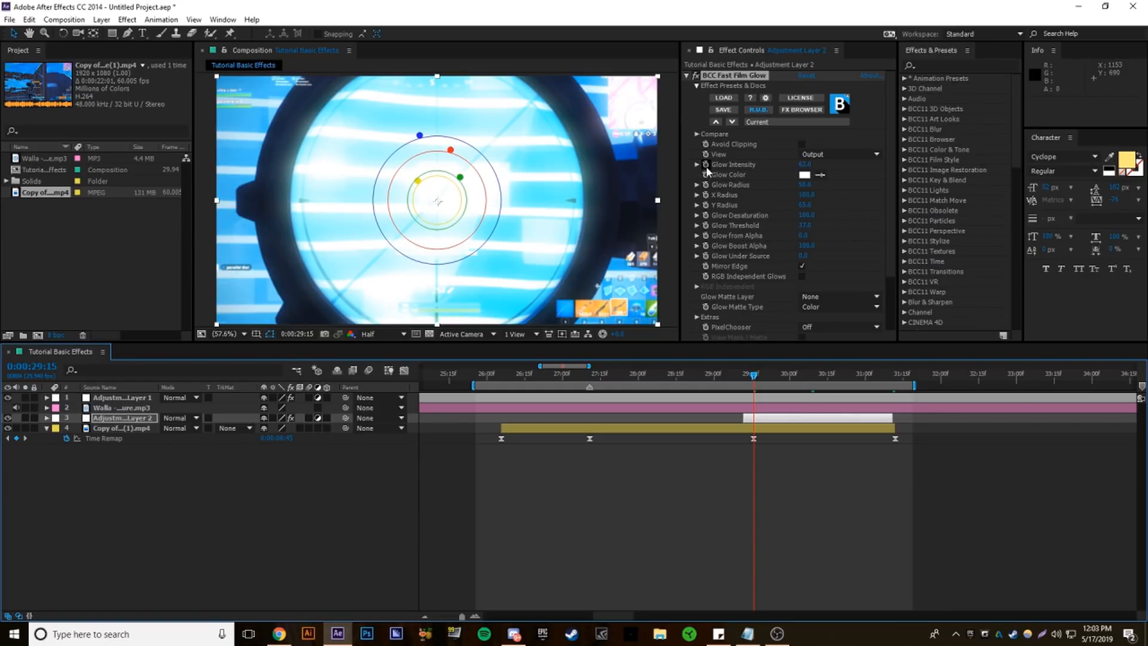
pyautogui.click(804, 164)
pyautogui.write('30')
pyautogui.press('Return')
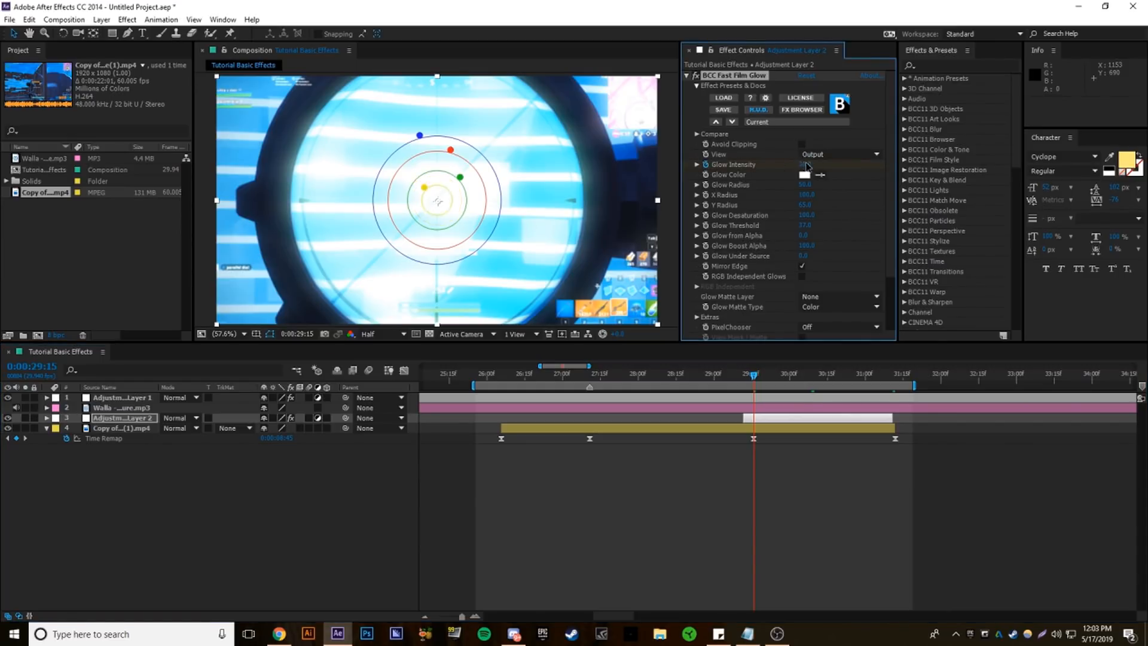
# Fade Glow Intensity to 0 at 0:00:31:09 and reveal the layer's keyframes
pyautogui.moveTo(759, 374); pyautogui.dragTo(890, 376)
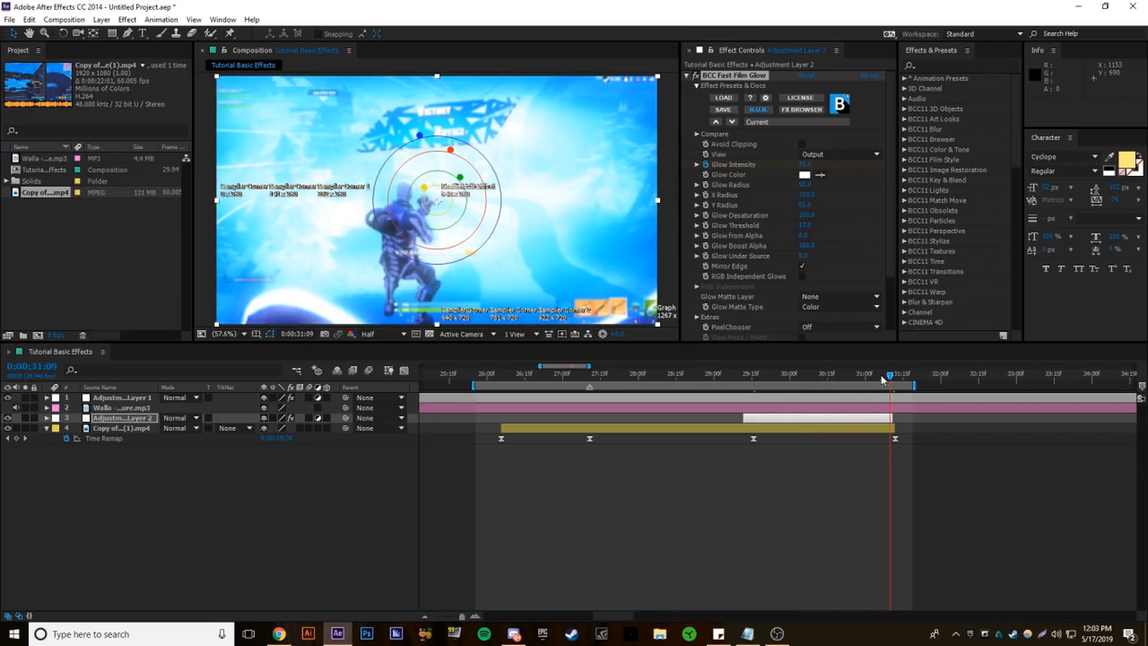
pyautogui.click(804, 165)
pyautogui.write('0')
pyautogui.press('Return')
pyautogui.press('u')
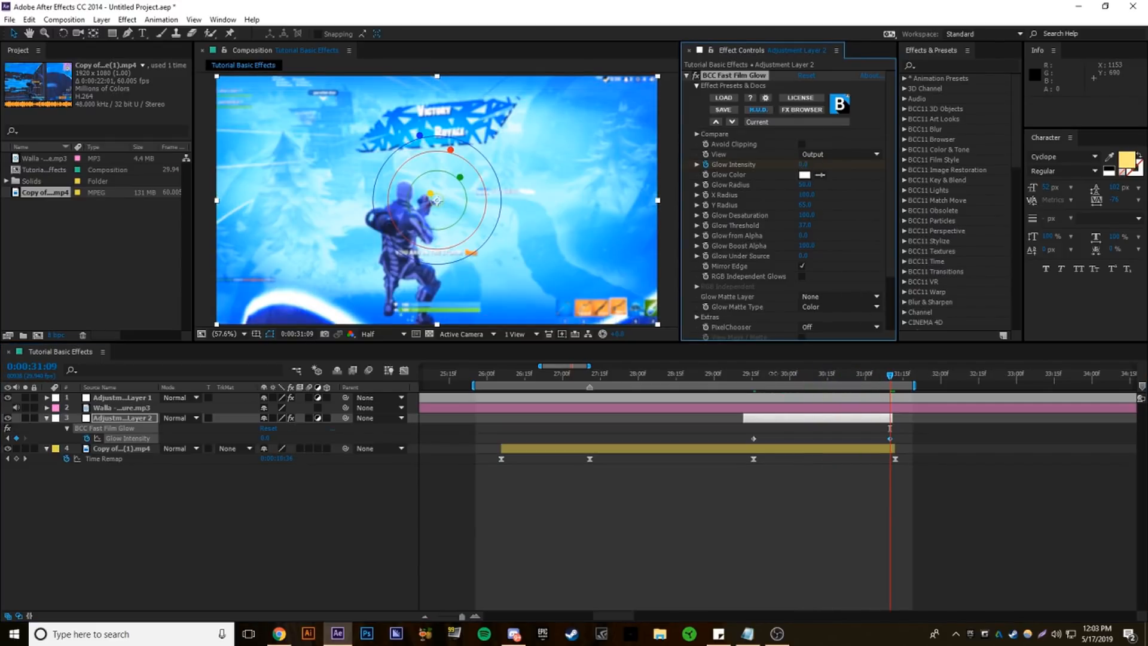
# Add a Glow Intensity keyframe of 0 at 0:00:29:11, and preview the glow with the work area starting at 0:00:29:05
pyautogui.moveTo(768, 375); pyautogui.dragTo(743, 375)
pyautogui.click(806, 165)
pyautogui.write('0')
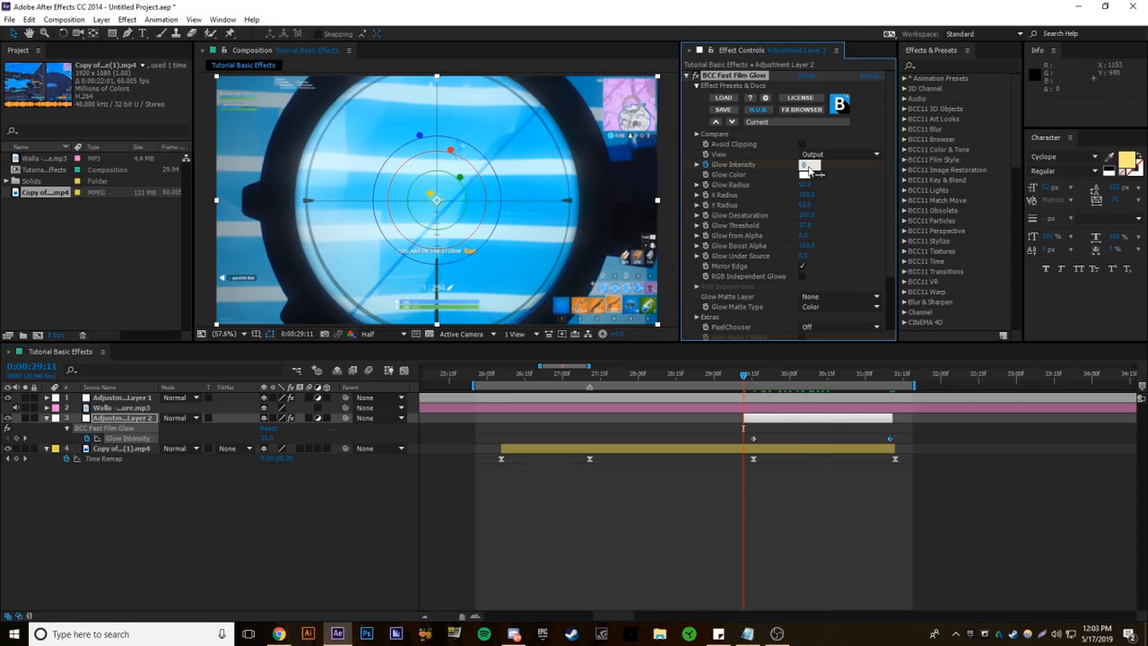
pyautogui.press('Return')
pyautogui.moveTo(737, 376); pyautogui.dragTo(729, 377)
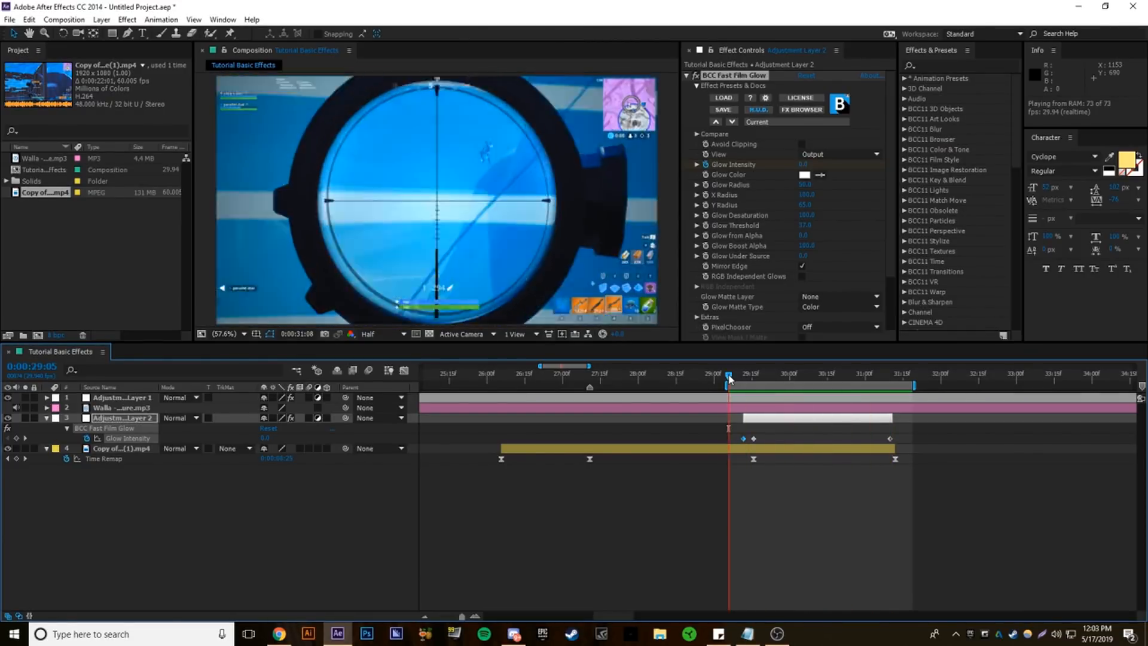
pyautogui.press('space')
# Apply the S_Flicker effect to Adjustment Layer 2, after the film glow
pyautogui.click(794, 375)
pyautogui.hotkey('ctrl', 'space')
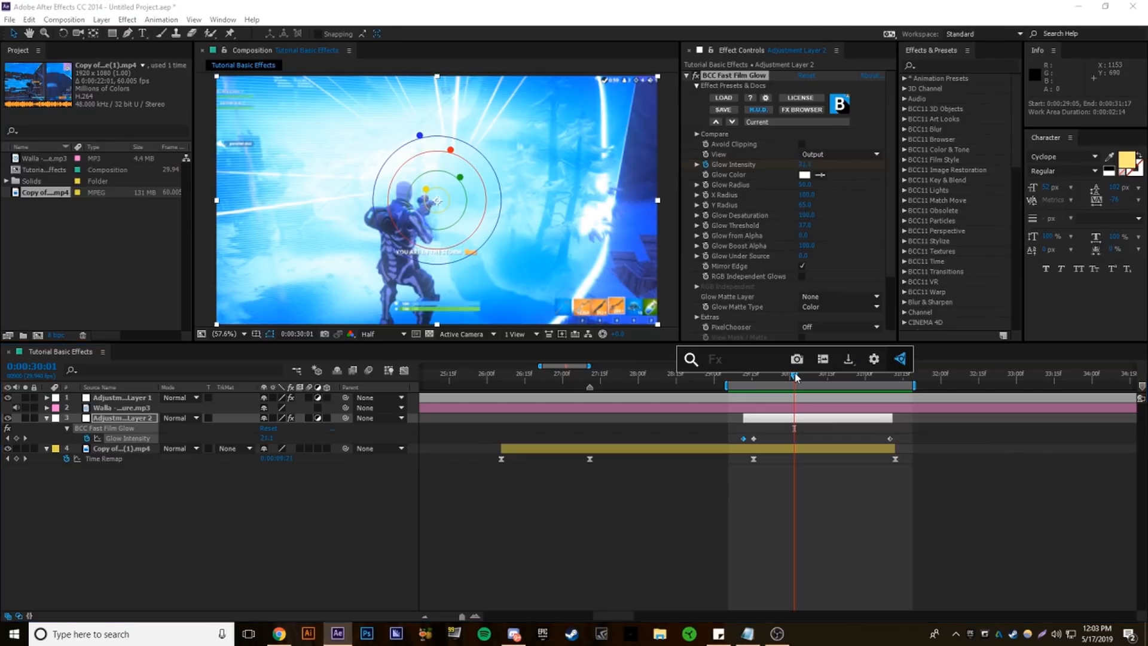
pyautogui.write('flic')
pyautogui.press('BackSpace')
pyautogui.press('BackSpace')
pyautogui.press('BackSpace')
pyautogui.press('BackSpace')
pyautogui.write('S+')
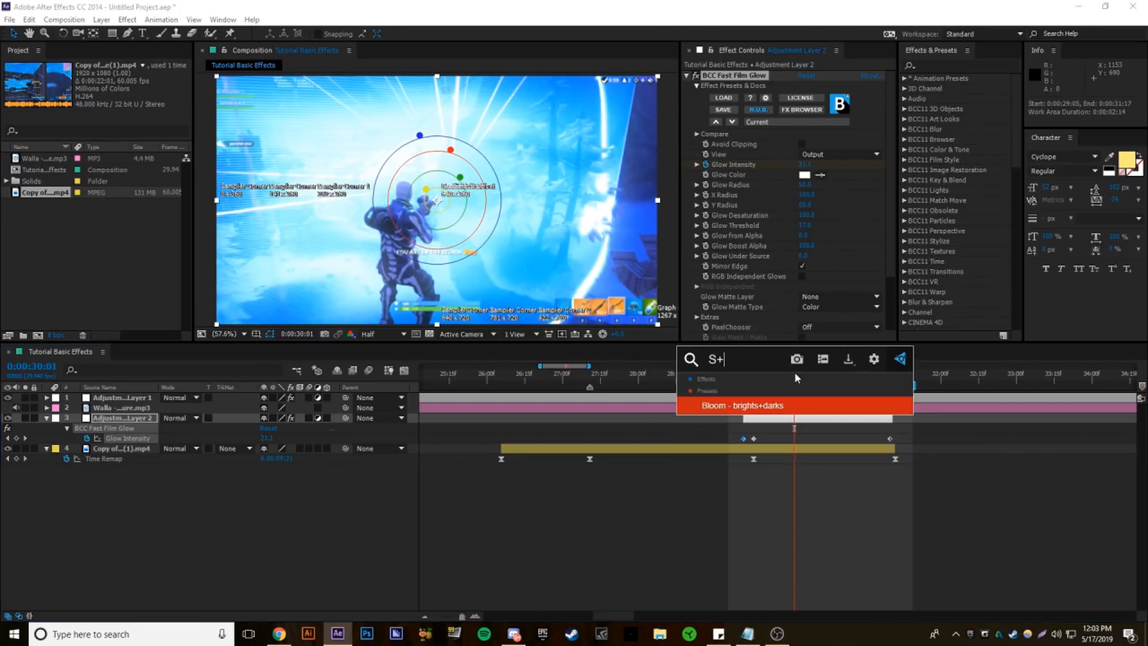
pyautogui.press('BackSpace')
pyautogui.write('_flic')
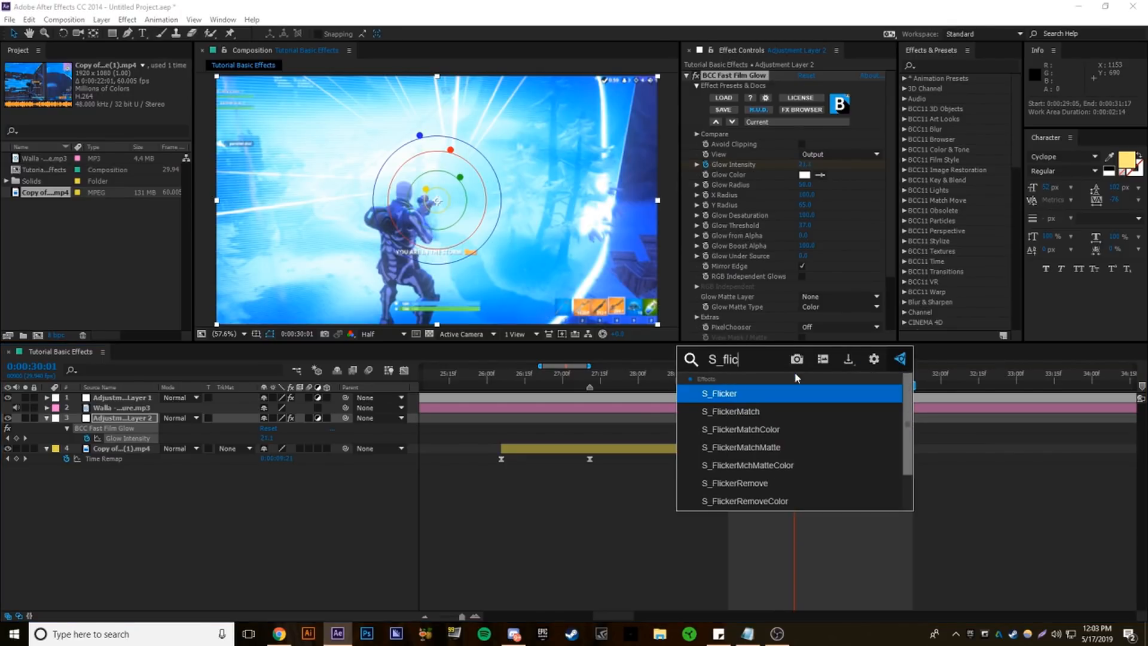
pyautogui.press('Return')
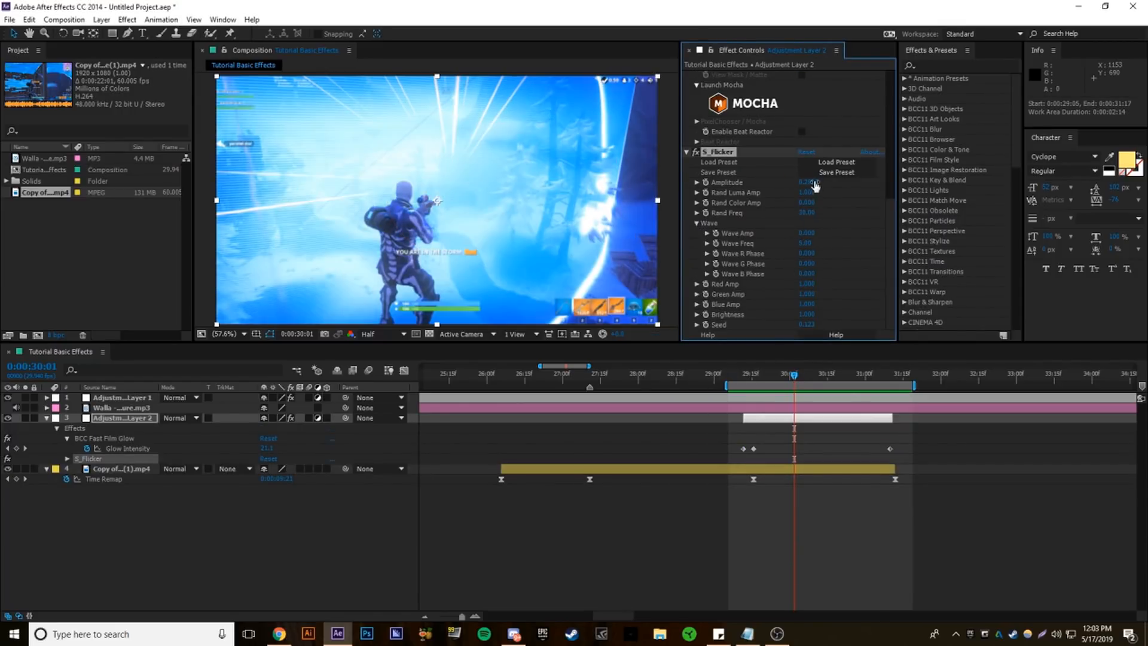
# Set S_Flicker's Amplitude to 0.15 and Rand Freq to 20, and preview the flicker
pyautogui.click(807, 183)
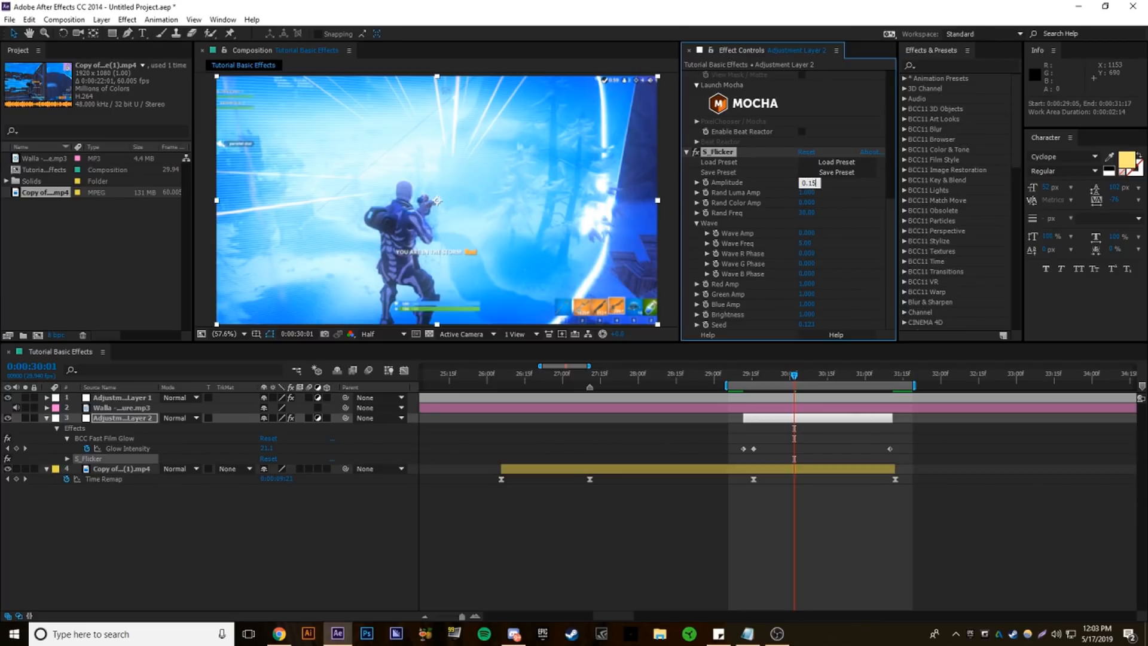
pyautogui.press('Return')
pyautogui.click(805, 213)
pyautogui.write('20')
pyautogui.press('Return')
pyautogui.press('KP_0')
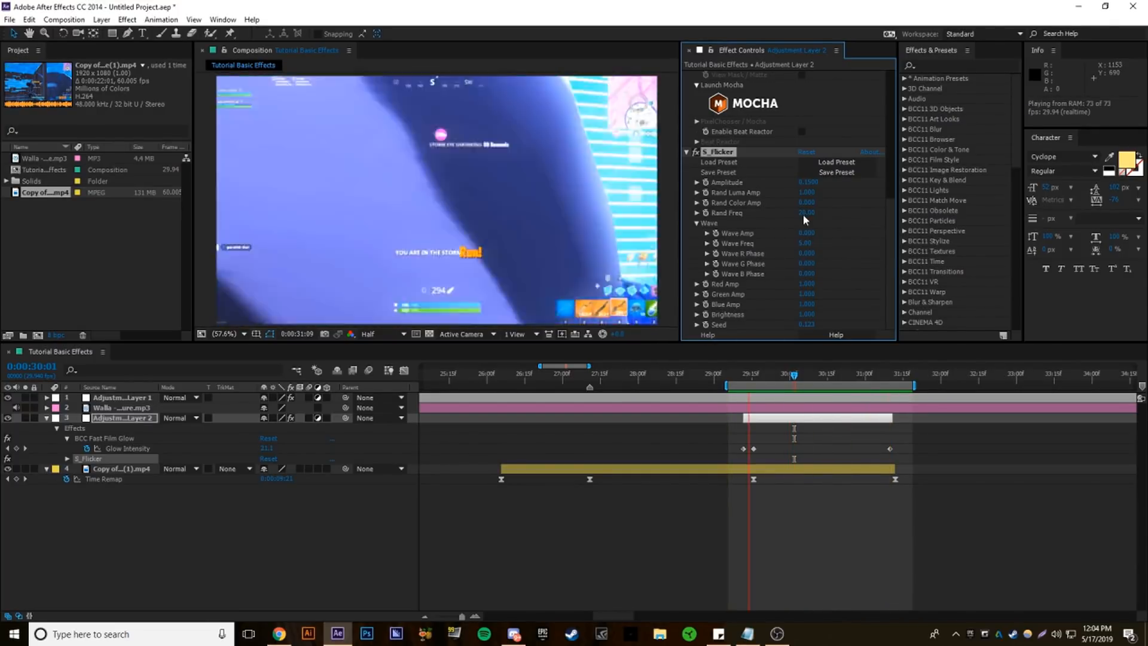
pyautogui.press('space')
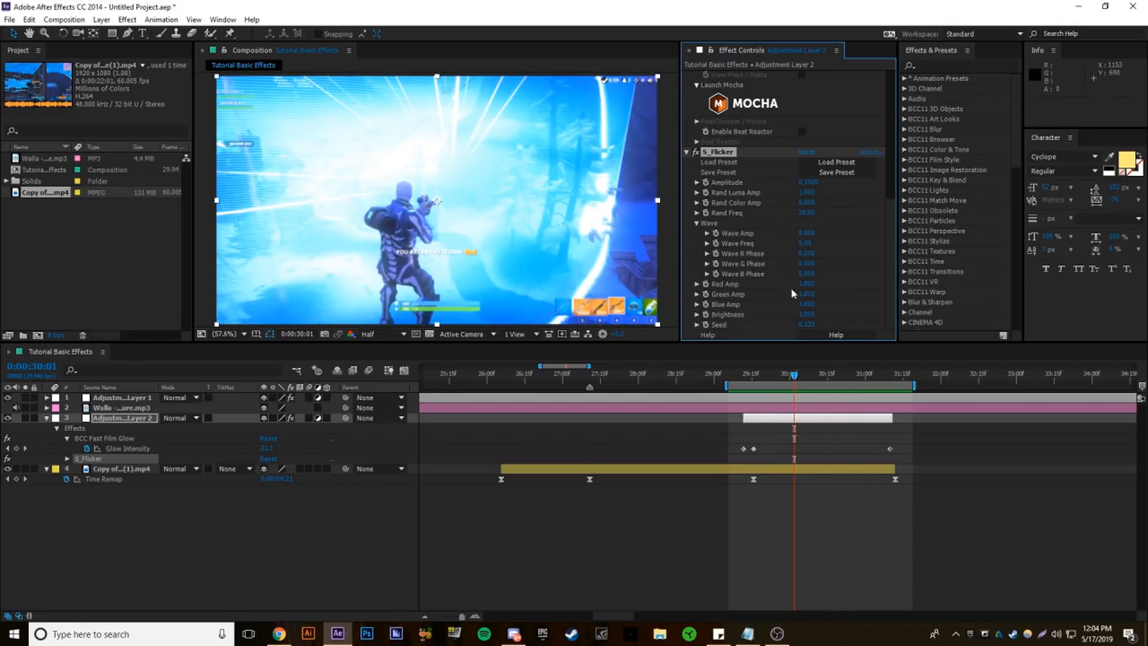
# Shorten Adjustment Layer 2 to end at 0:00:30:13 and move the last Glow Intensity keyframe to its new end
pyautogui.moveTo(784, 376); pyautogui.dragTo(823, 375)
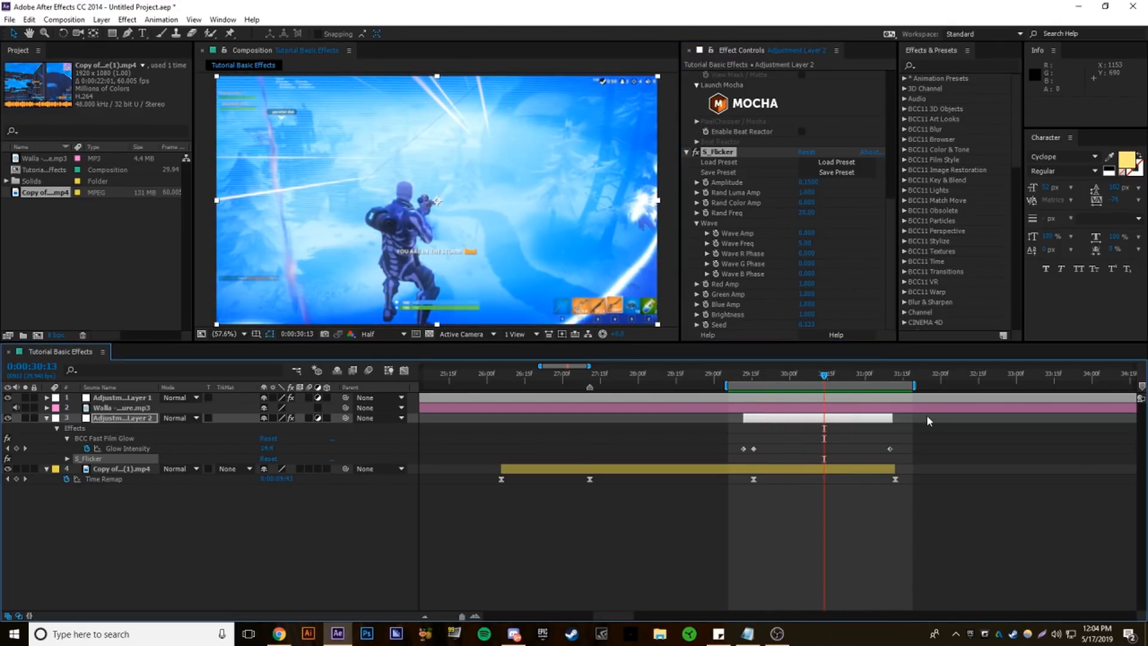
pyautogui.moveTo(892, 418); pyautogui.dragTo(825, 418)
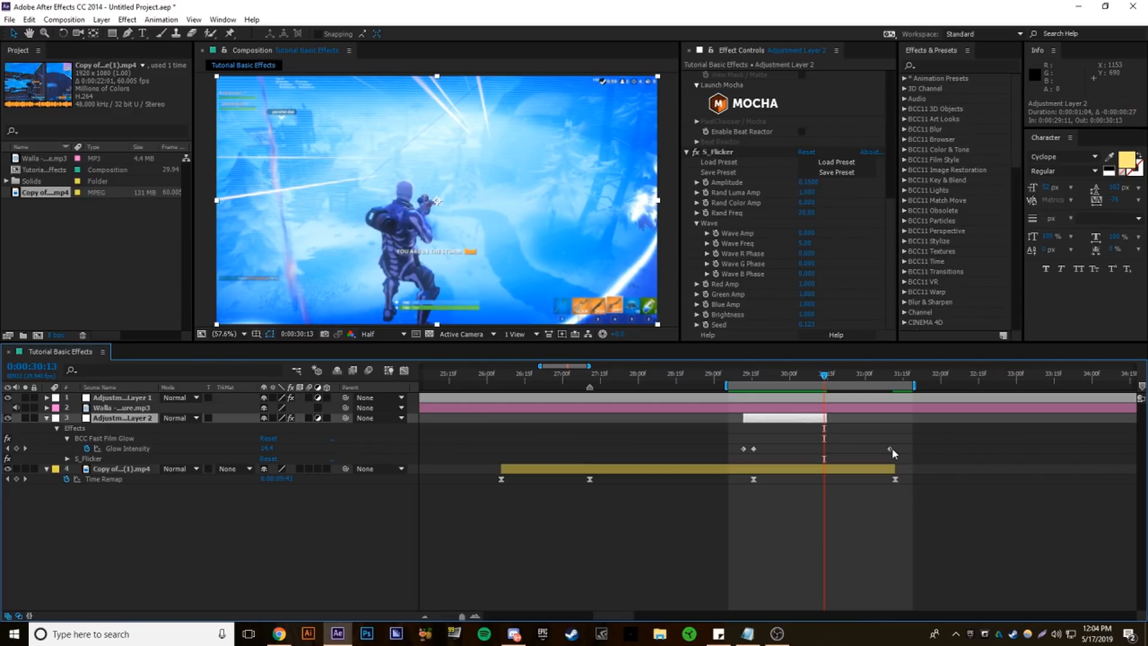
pyautogui.moveTo(890, 449); pyautogui.dragTo(827, 448)
pyautogui.click(870, 446)
pyautogui.press('space')
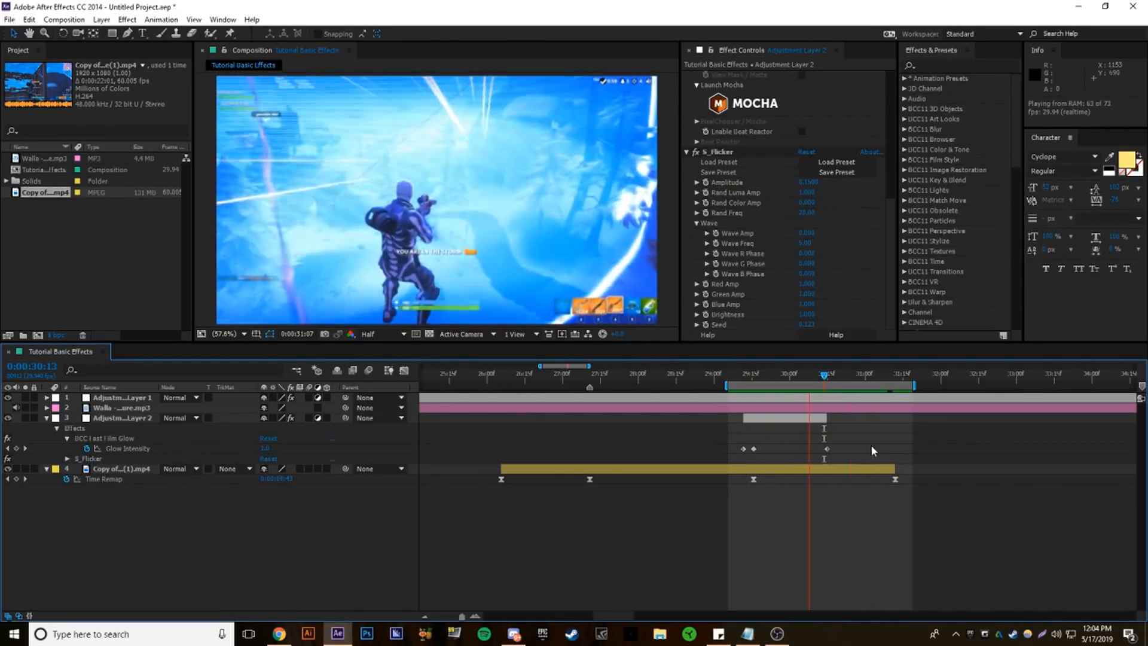
# Show the waveform of the Walla - Nature.mp3 layer and listen to the audio from 0:00:27:23
pyautogui.press('space')
pyautogui.moveTo(794, 372)
pyautogui.mouseDown()
pyautogui.moveTo(749, 372)
pyautogui.moveTo(839, 375)
pyautogui.moveTo(667, 343)
pyautogui.moveTo(811, 384)
pyautogui.mouseUp()
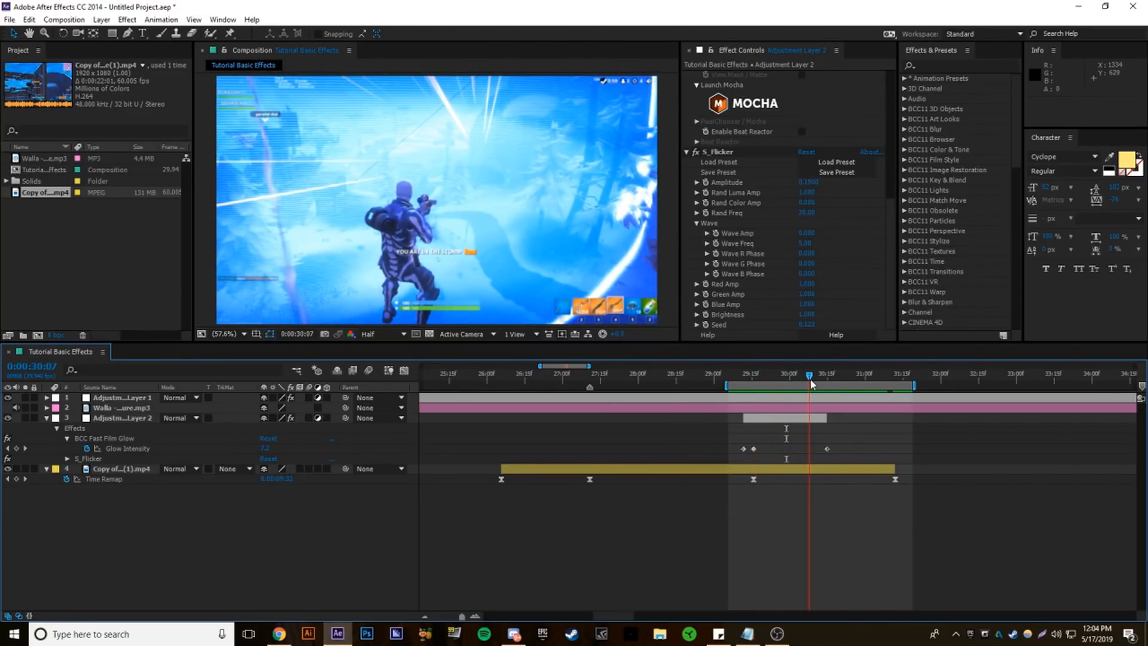
pyautogui.moveTo(811, 385); pyautogui.dragTo(618, 377)
pyautogui.click(642, 410)
pyautogui.press('l')
pyautogui.press('l')
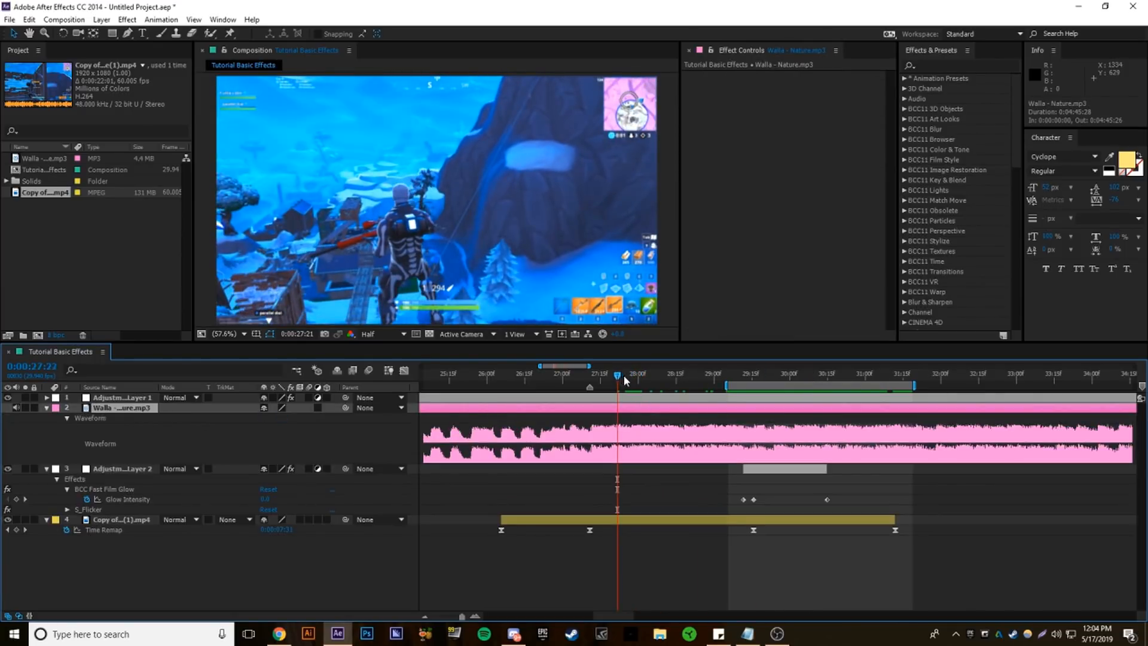
pyautogui.press('KP_Decimal')
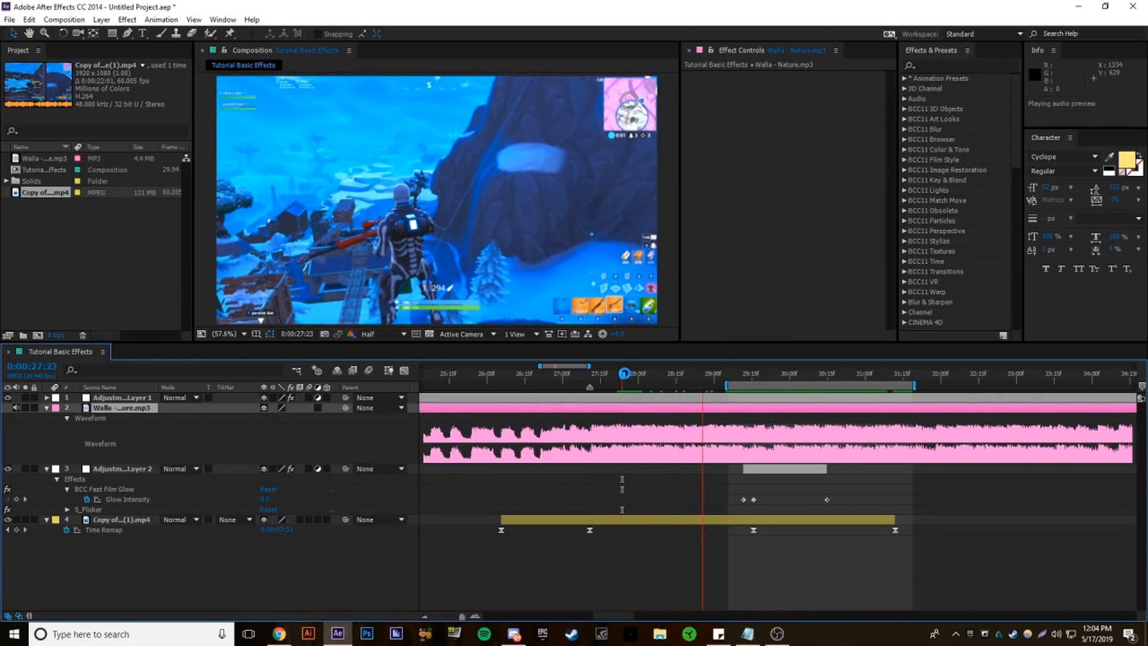
pyautogui.press('space')
pyautogui.moveTo(626, 376); pyautogui.dragTo(683, 381)
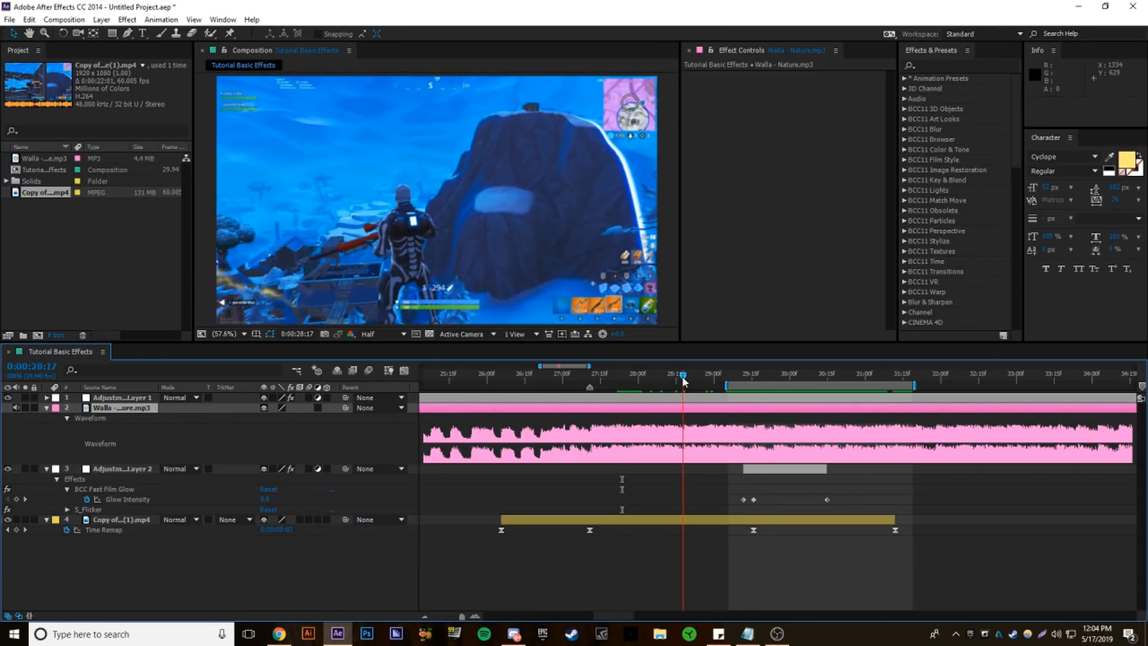
# Collapse the expanded properties of all layers and reveal the gameplay clip's Opacity
pyautogui.click(712, 520)
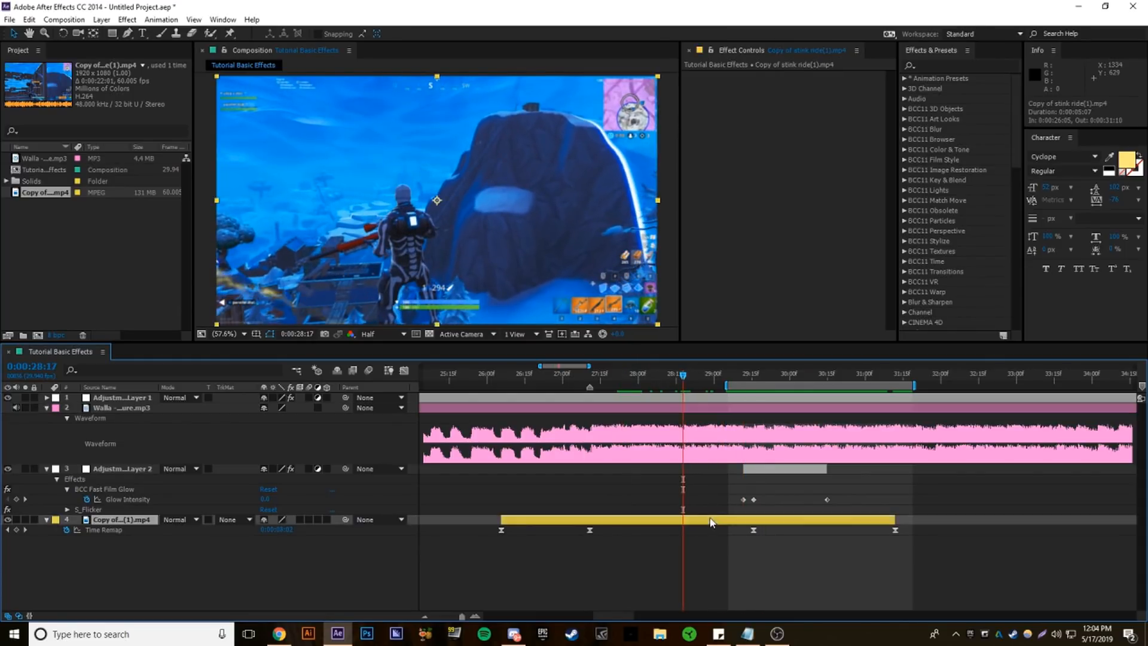
pyautogui.click(712, 485)
pyautogui.press('u')
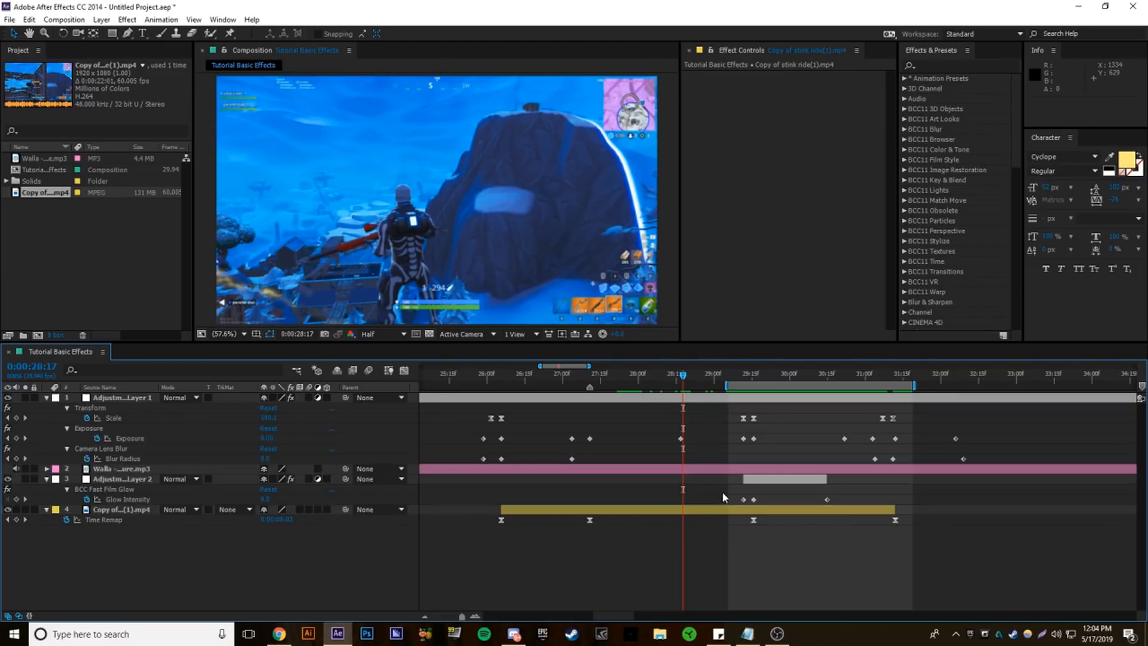
pyautogui.press('u')
pyautogui.click(697, 428)
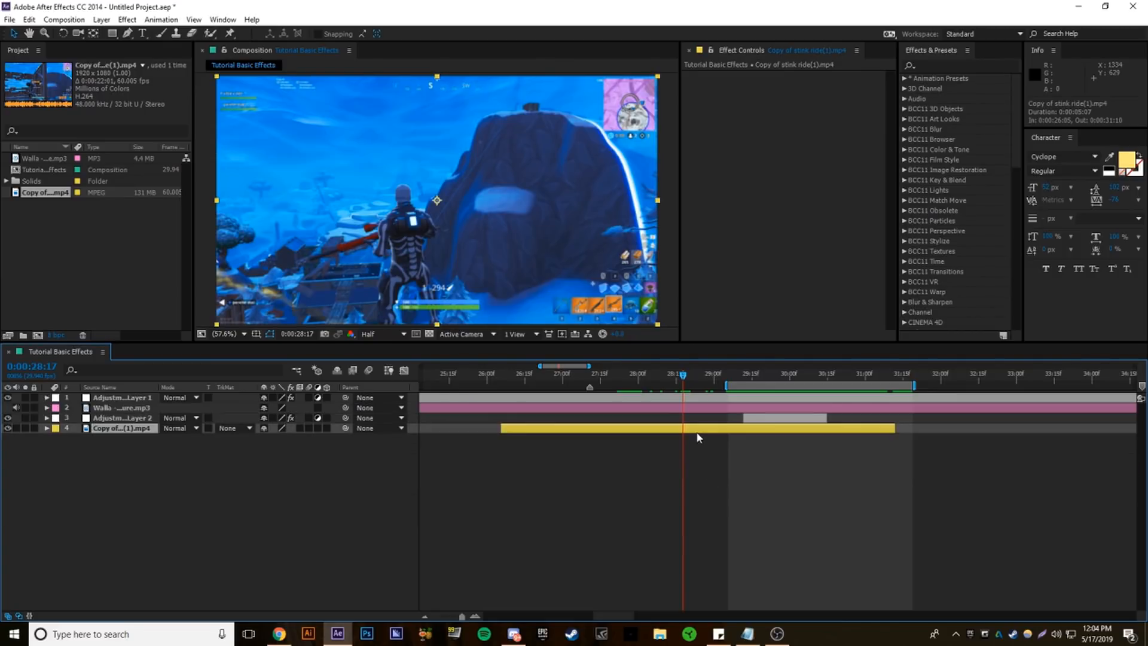
pyautogui.press('t')
# Show the Walla - Nature.mp3 waveform again and mark three beats on that layer while playing the audio from 0:00:28:17
pyautogui.click(697, 408)
pyautogui.press('l')
pyautogui.press('l')
pyautogui.click(680, 381)
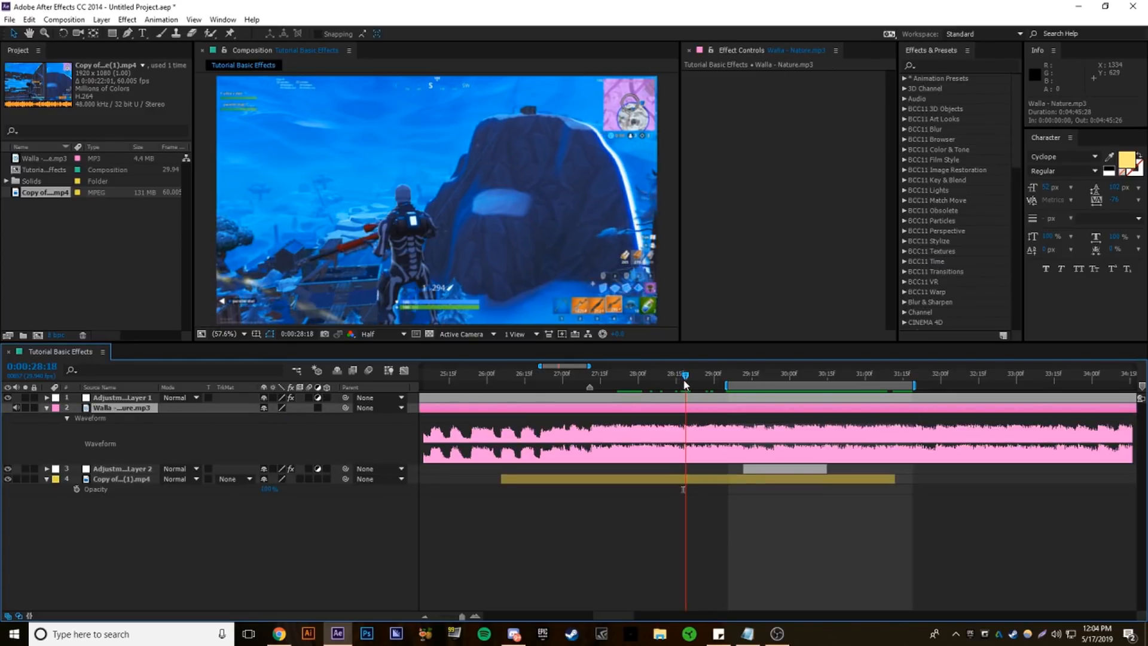
pyautogui.moveTo(681, 383); pyautogui.dragTo(683, 383)
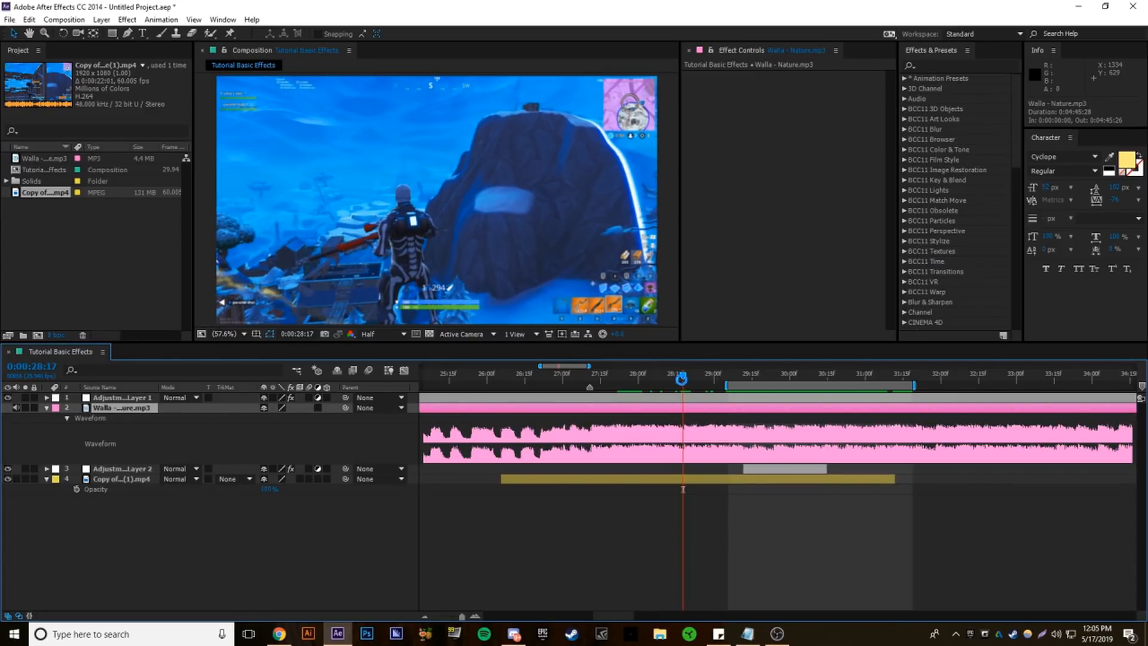
pyautogui.press('KP_Decimal')
pyautogui.click(713, 380)
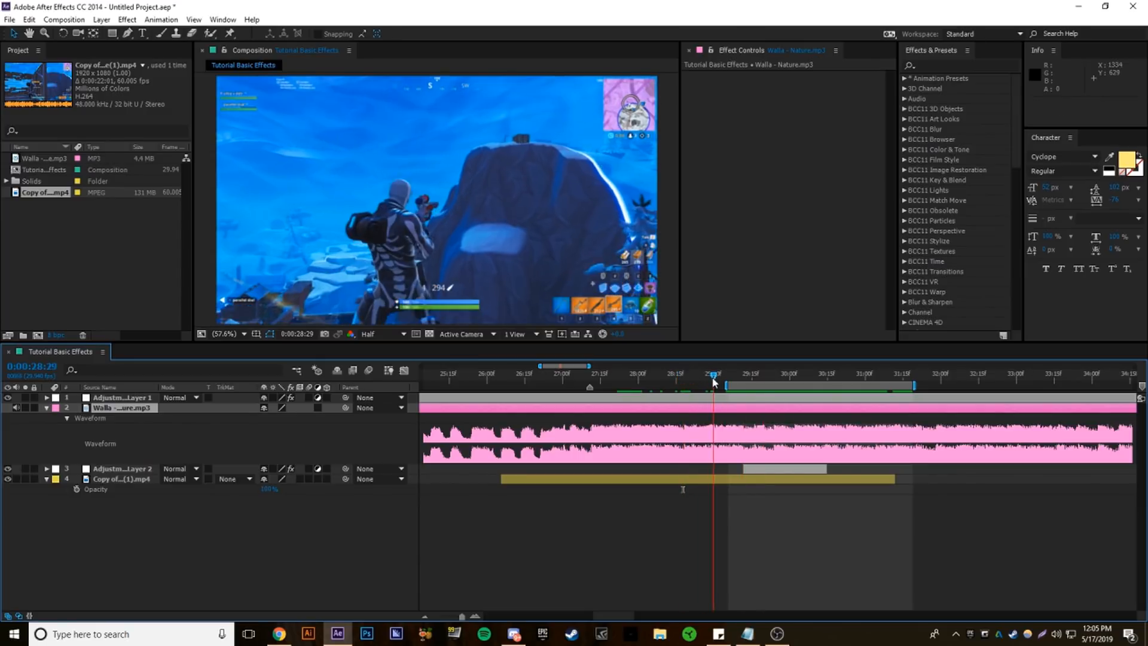
pyautogui.moveTo(714, 382); pyautogui.dragTo(682, 378)
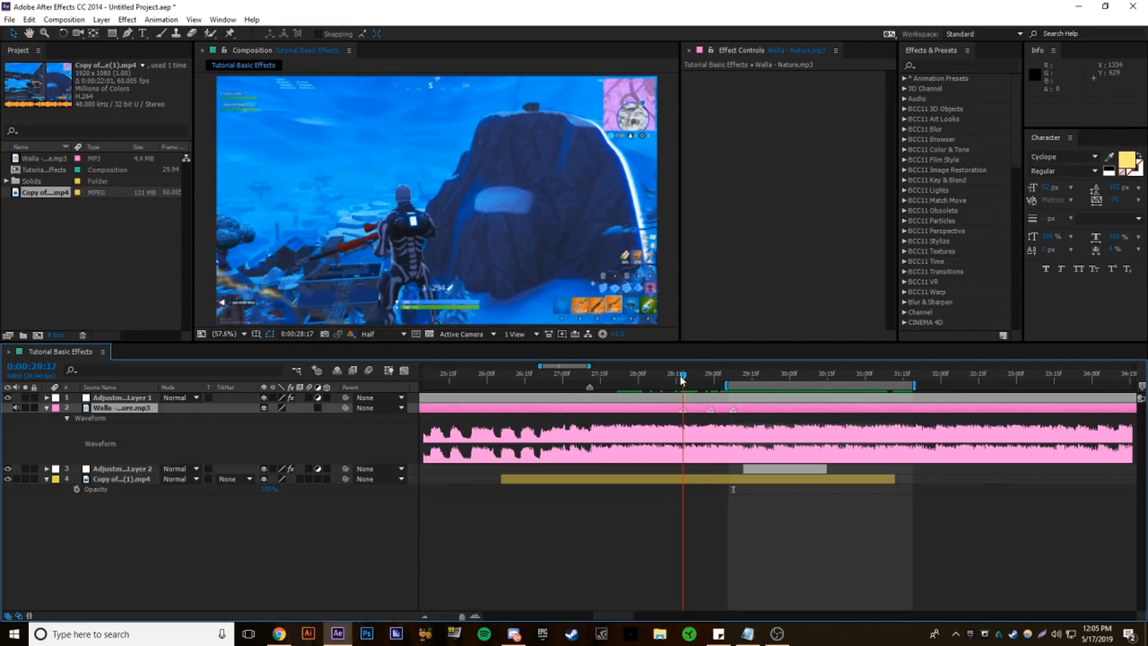
# Keyframe the gameplay clip's Opacity at 100% at 0:00:28:13 and 30% at the first beat marker, 0:00:28:17
pyautogui.click(684, 480)
pyautogui.click(76, 489)
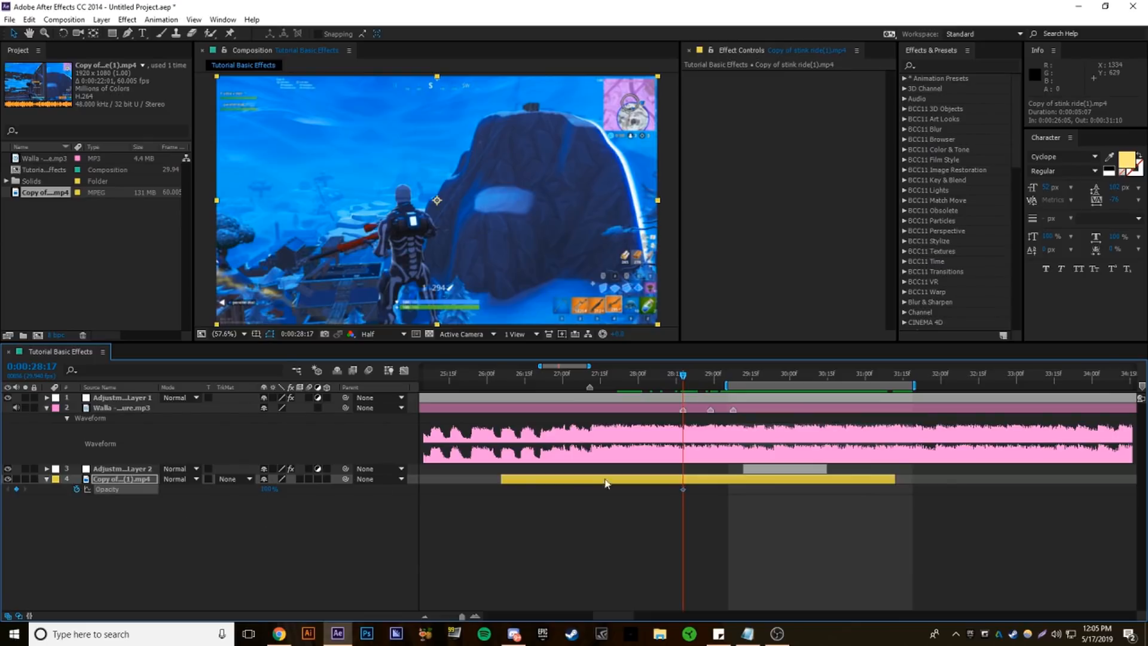
pyautogui.moveTo(682, 489); pyautogui.dragTo(677, 490)
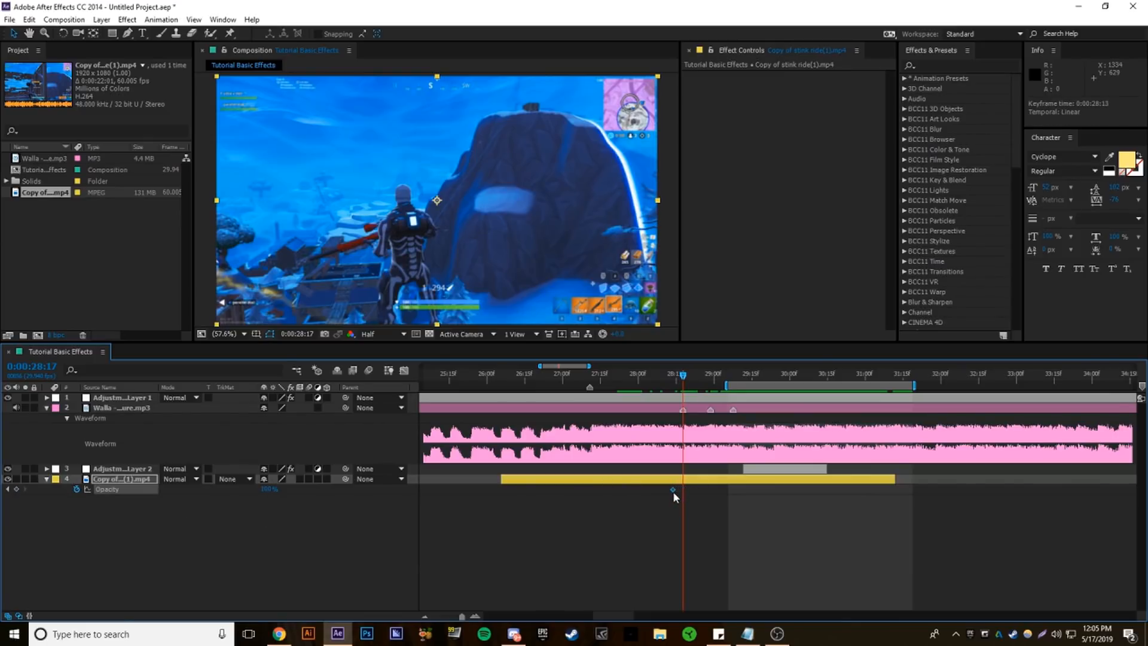
pyautogui.click(269, 489)
pyautogui.write('30')
pyautogui.press('Return')
# Copy the Opacity keyframe pair to the second and third beat markers and end with a 100% keyframe at 0:00:29:16
pyautogui.moveTo(651, 496); pyautogui.dragTo(736, 491)
pyautogui.hotkey('ctrl', 'c')
pyautogui.click(711, 378)
pyautogui.hotkey('ctrl', 'v')
pyautogui.click(733, 376)
pyautogui.hotkey('ctrl', 'v')
pyautogui.click(756, 376)
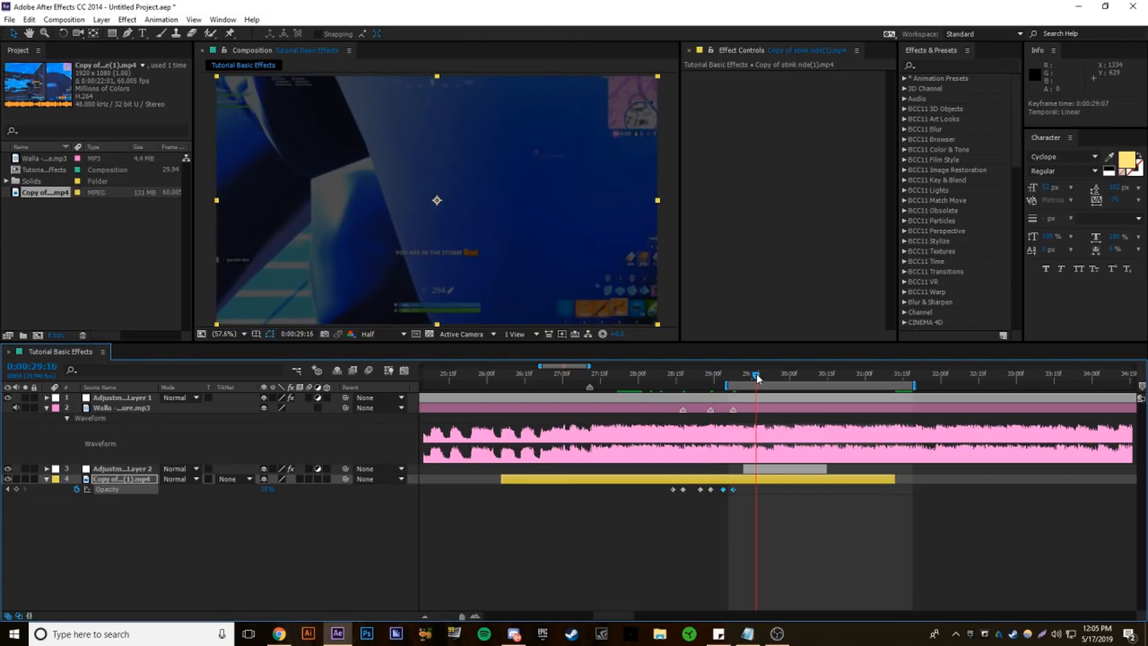
pyautogui.hotkey('ctrl', 'v')
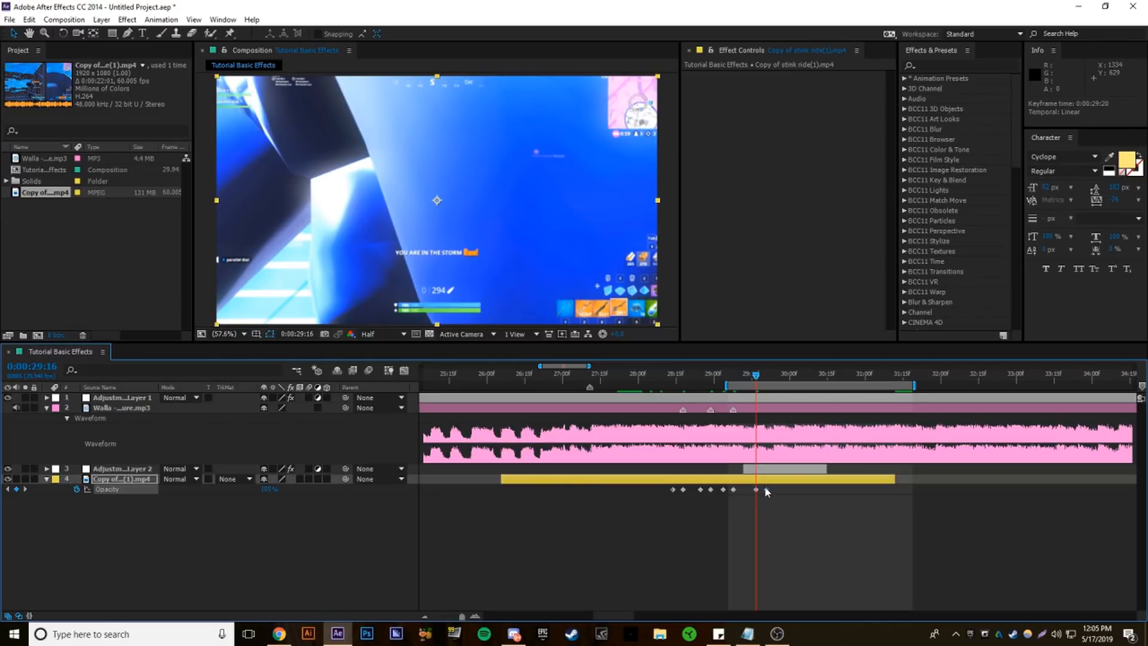
pyautogui.click(762, 540)
# Start the work area at 0:00:28:10 and preview the opacity dips on the beats
pyautogui.moveTo(668, 387); pyautogui.dragTo(665, 386)
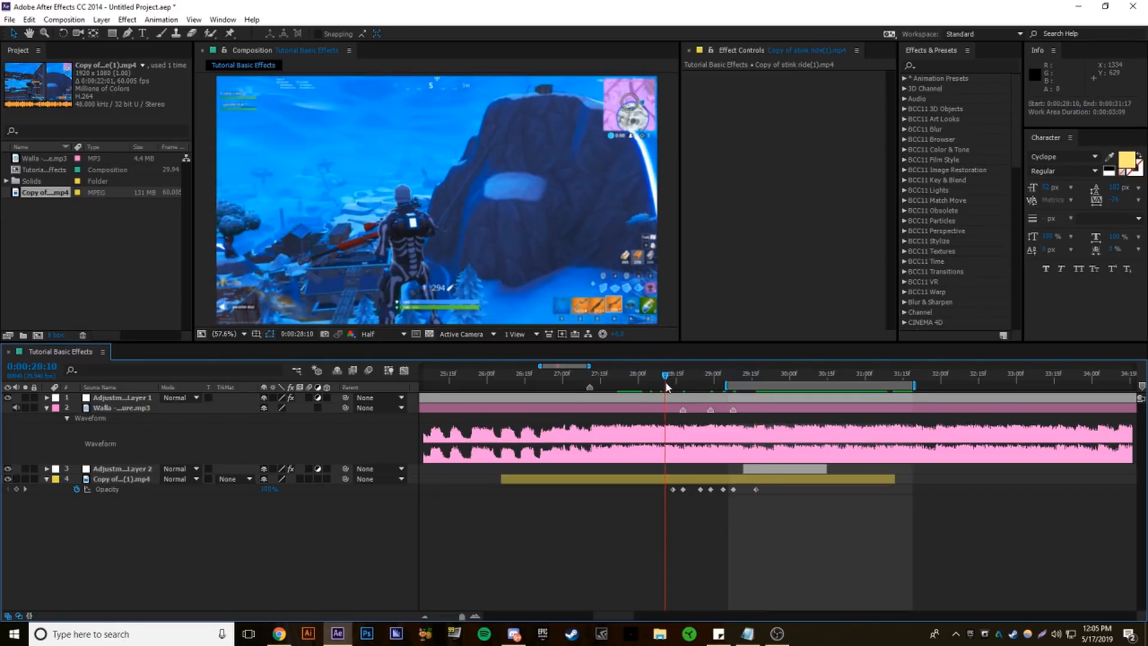
pyautogui.press('b')
pyautogui.press('KP_0')
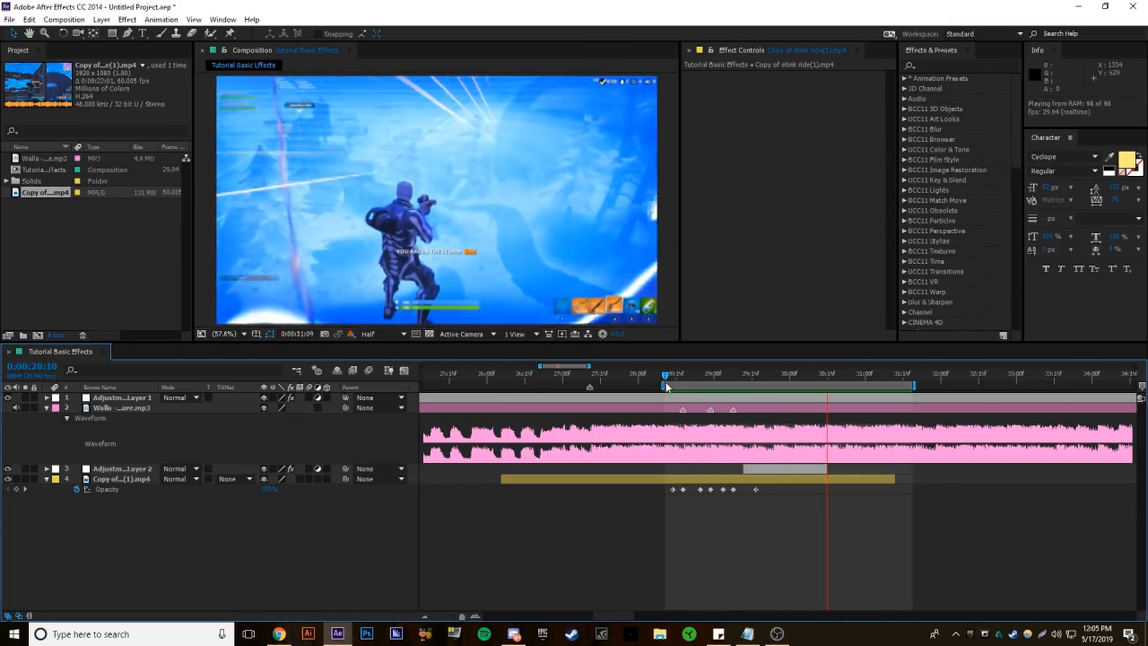
pyautogui.press('space')
pyautogui.moveTo(678, 377); pyautogui.dragTo(705, 388)
# Delete all of the gameplay clip's Opacity keyframes and return its Opacity to 100%
pyautogui.moveTo(775, 509); pyautogui.dragTo(636, 469)
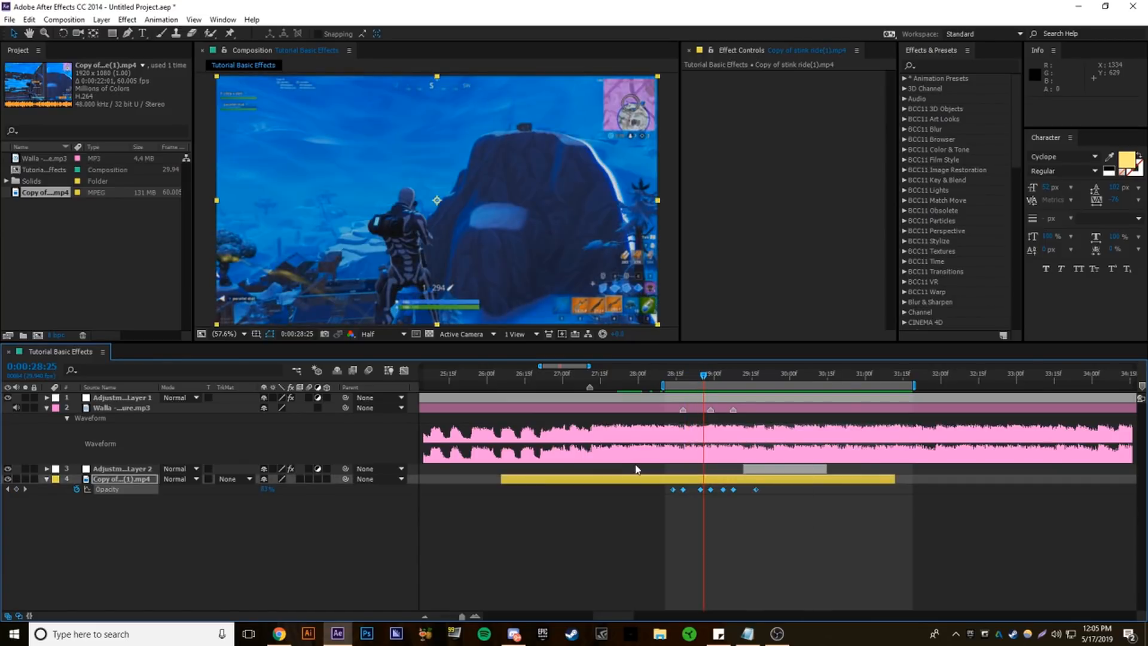
pyautogui.press('Delete')
pyautogui.moveTo(263, 489); pyautogui.dragTo(366, 525)
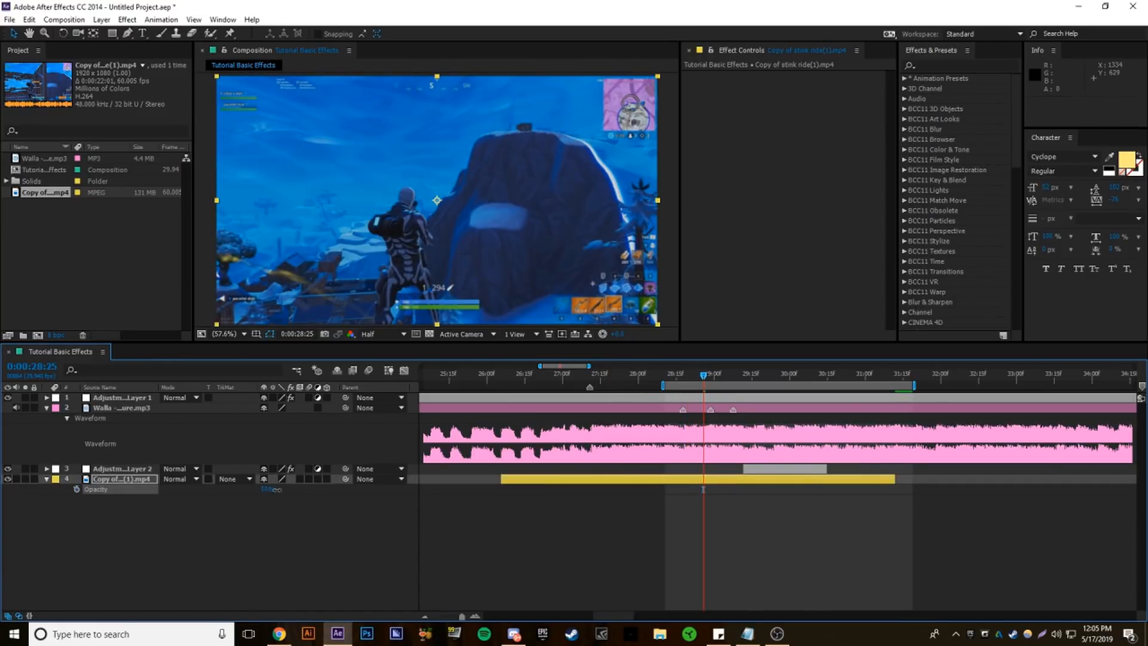
pyautogui.click(366, 522)
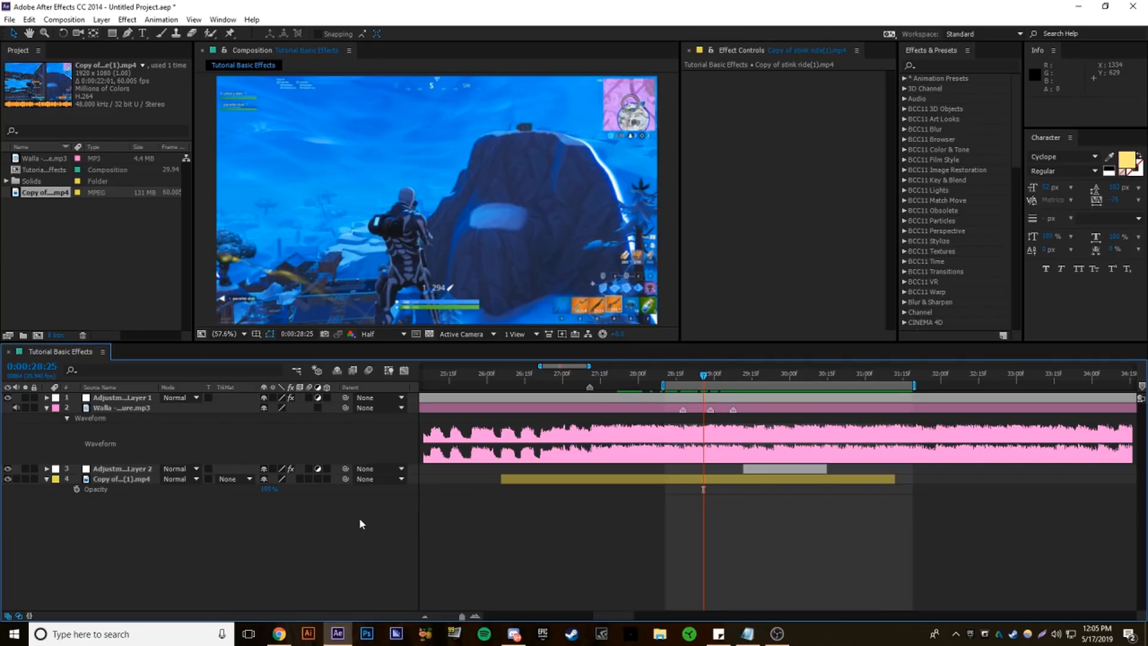
# Apply the Twitch effect to the gameplay clip
pyautogui.click(660, 481)
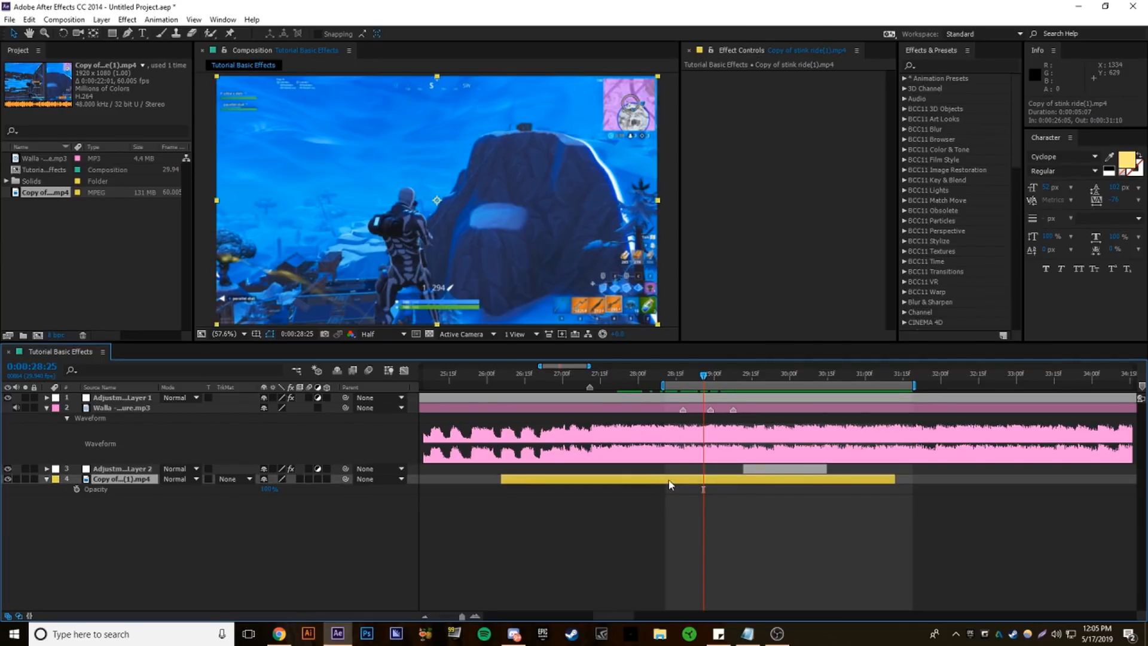
pyautogui.hotkey('ctrl', 'space')
pyautogui.write('twi')
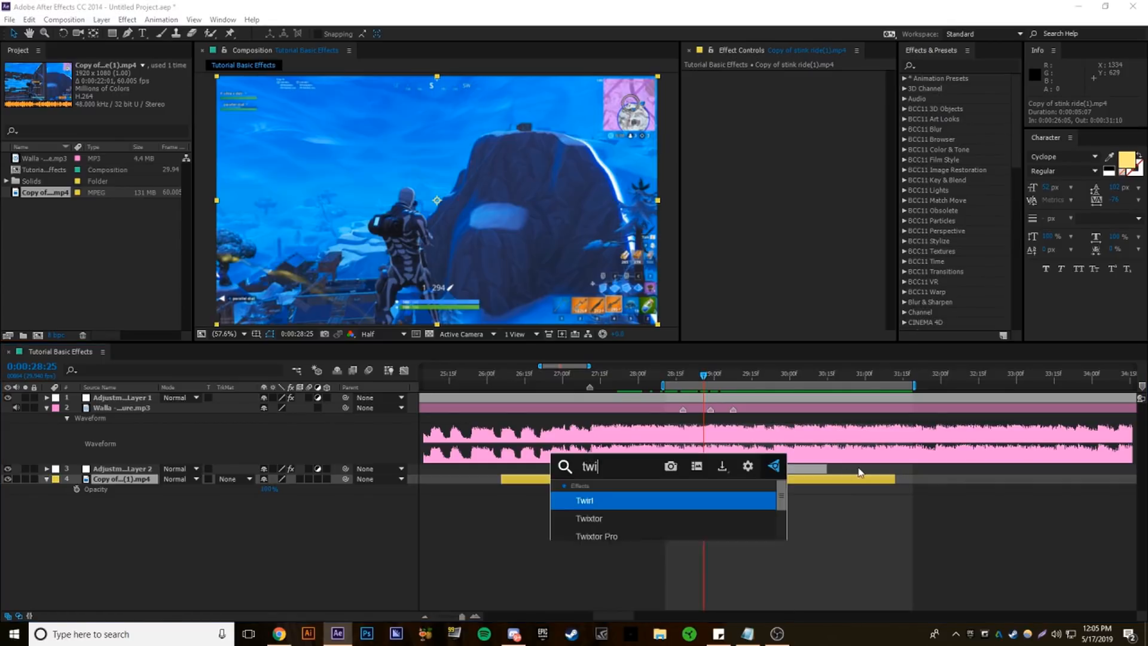
pyautogui.write('tch')
pyautogui.press('Return')
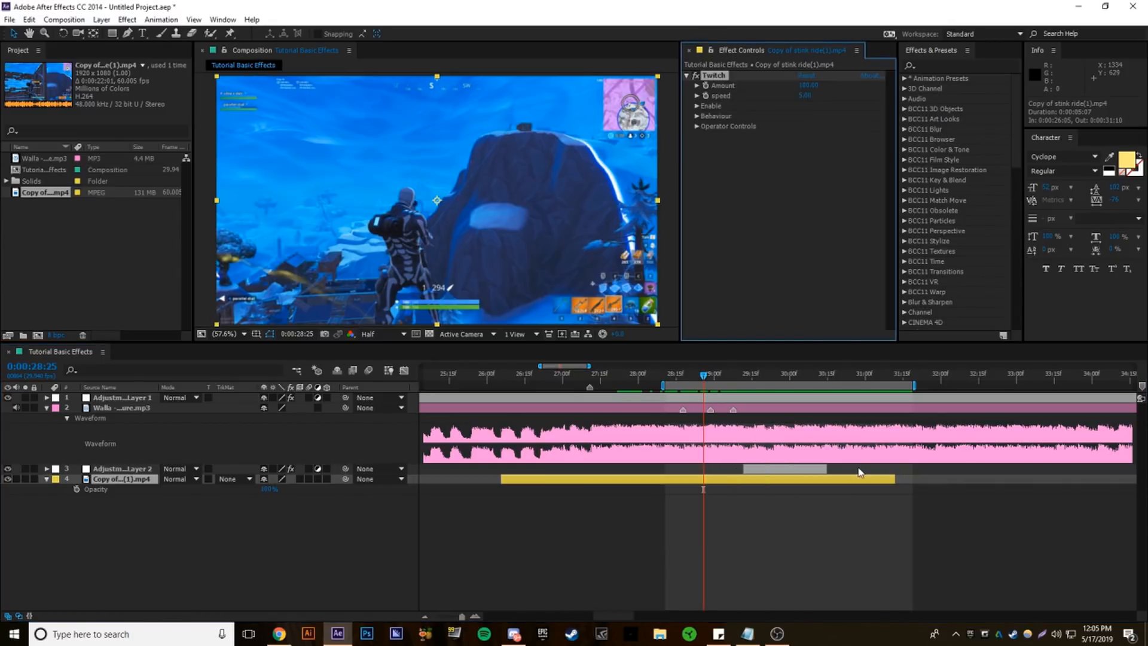
# Set Twitch's Amount to 7 and Speed to 6
pyautogui.click(805, 87)
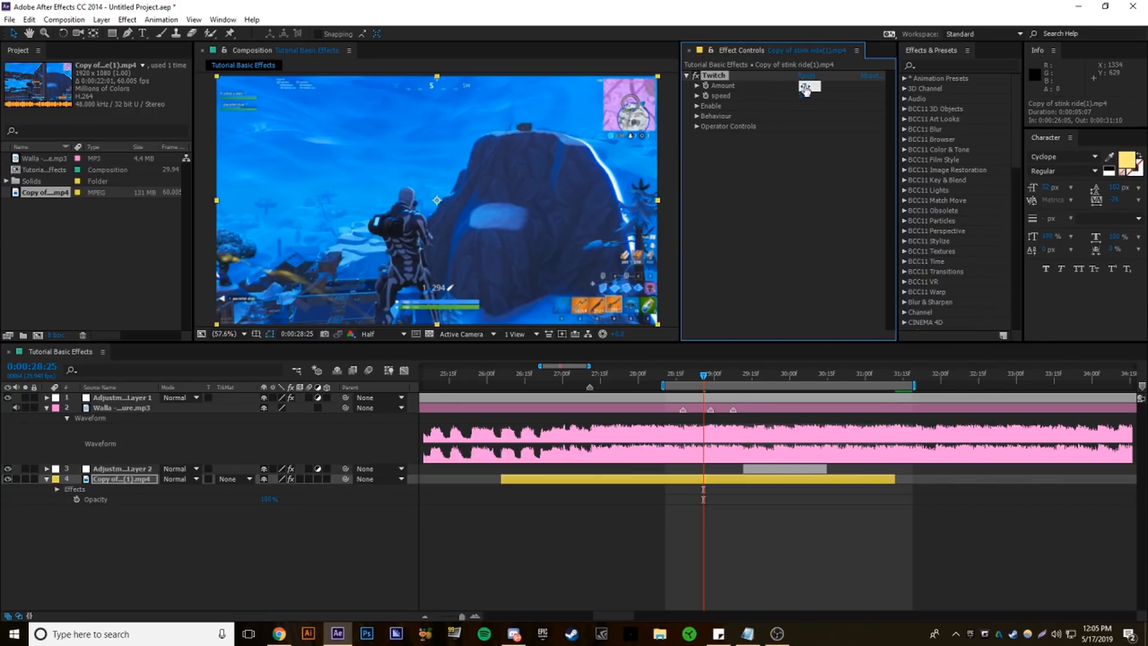
pyautogui.write('7')
pyautogui.press('Tab')
pyautogui.write('6')
# Enable the Slide operator in Twitch and set its Slide Spread to 0
pyautogui.click(697, 106)
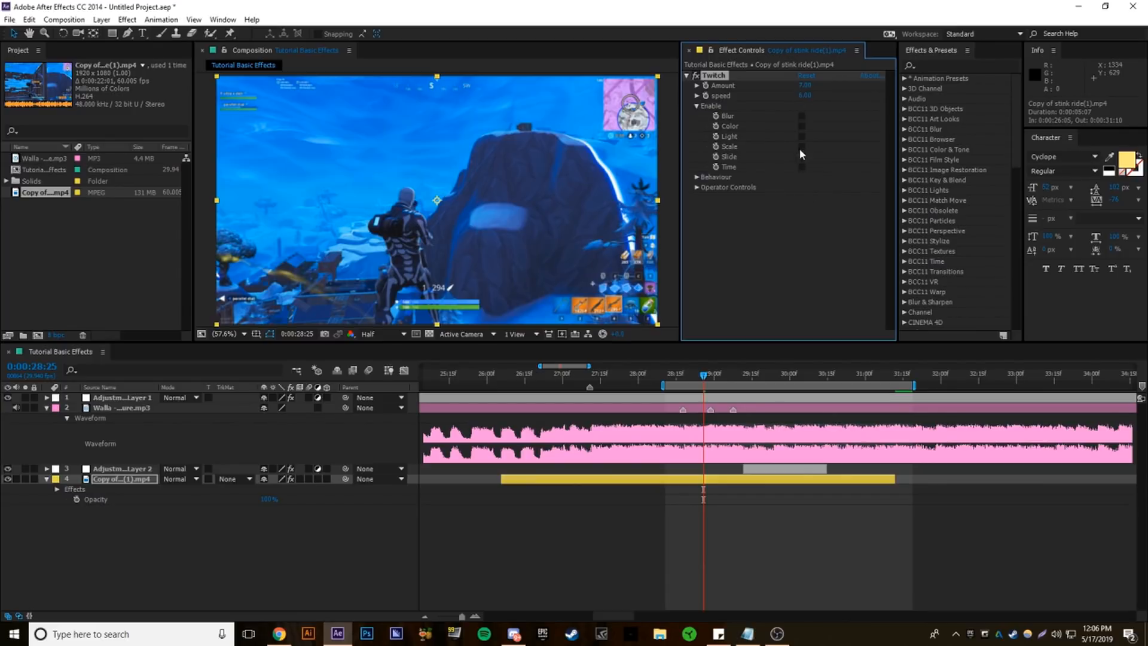
pyautogui.click(801, 157)
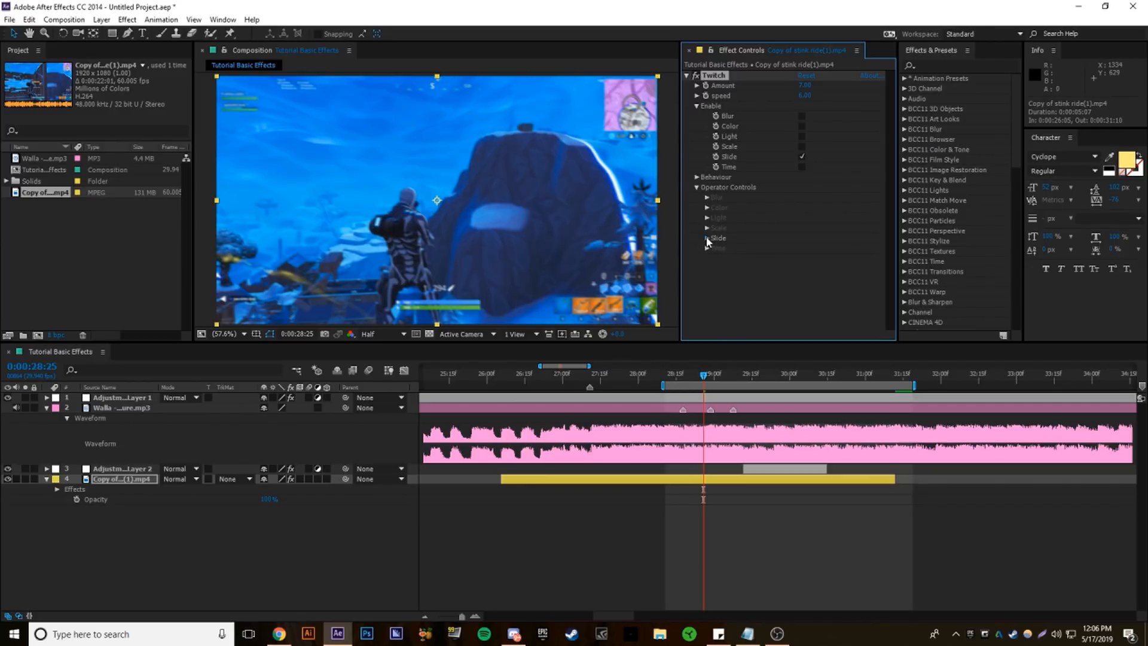
pyautogui.click(707, 239)
pyautogui.click(807, 276)
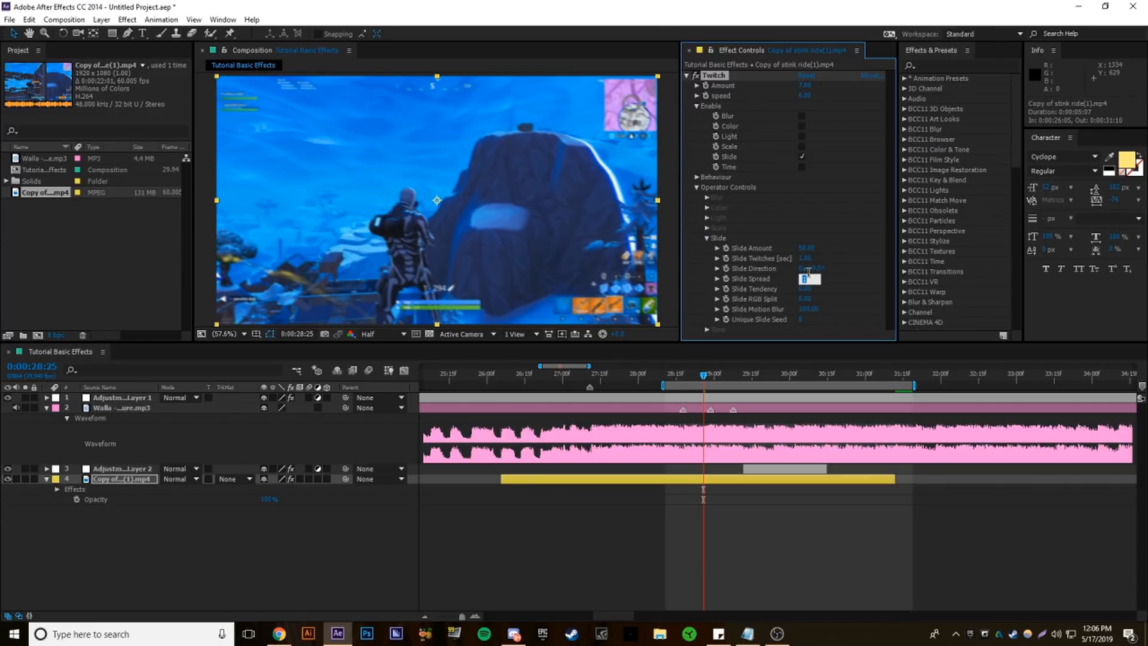
pyautogui.press('Return')
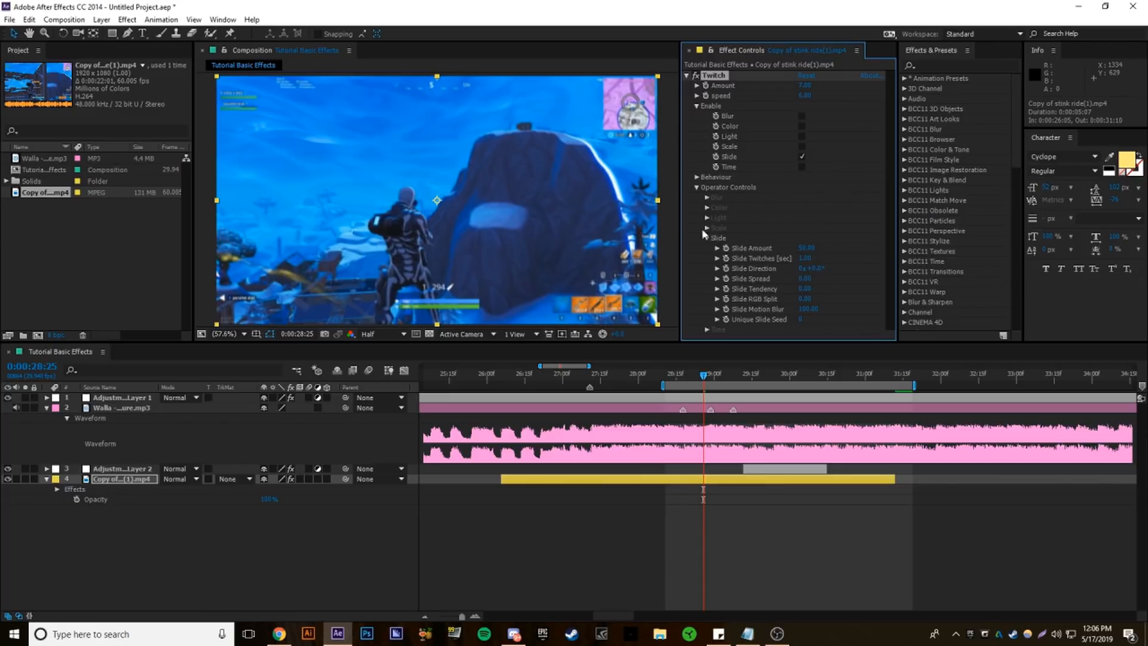
pyautogui.click(706, 238)
pyautogui.click(697, 188)
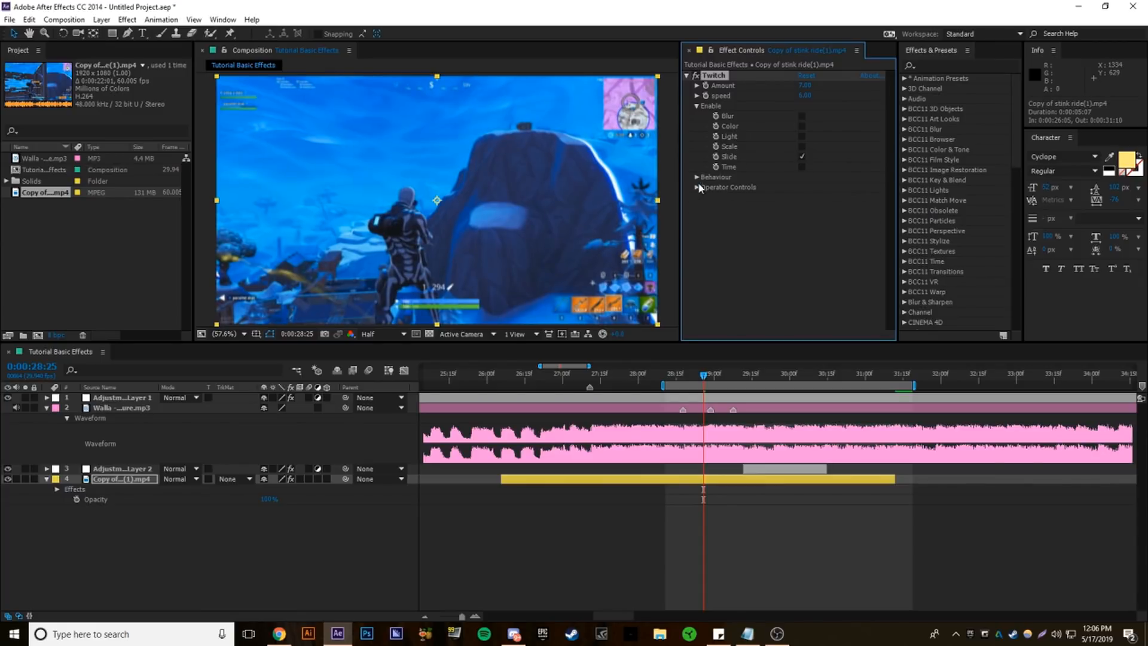
pyautogui.click(695, 107)
# Keyframe Twitch's Amount at 7 at 0:00:29:16 and at 0 at 0:00:28:11
pyautogui.moveTo(734, 377); pyautogui.dragTo(755, 377)
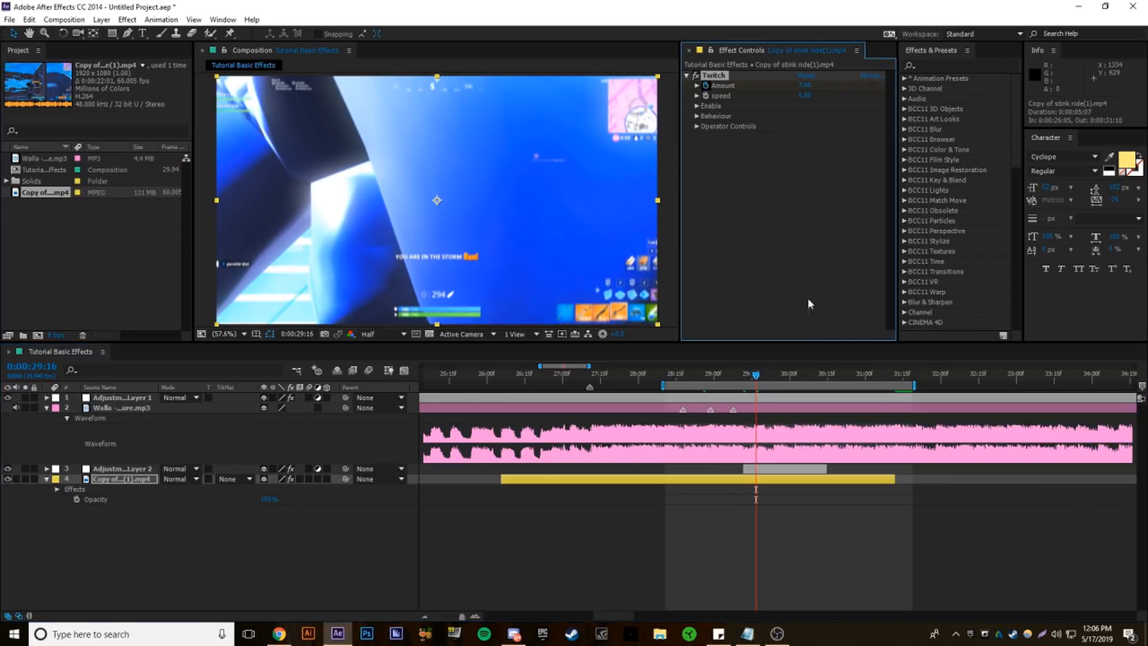
pyautogui.click(706, 86)
pyautogui.click(668, 378)
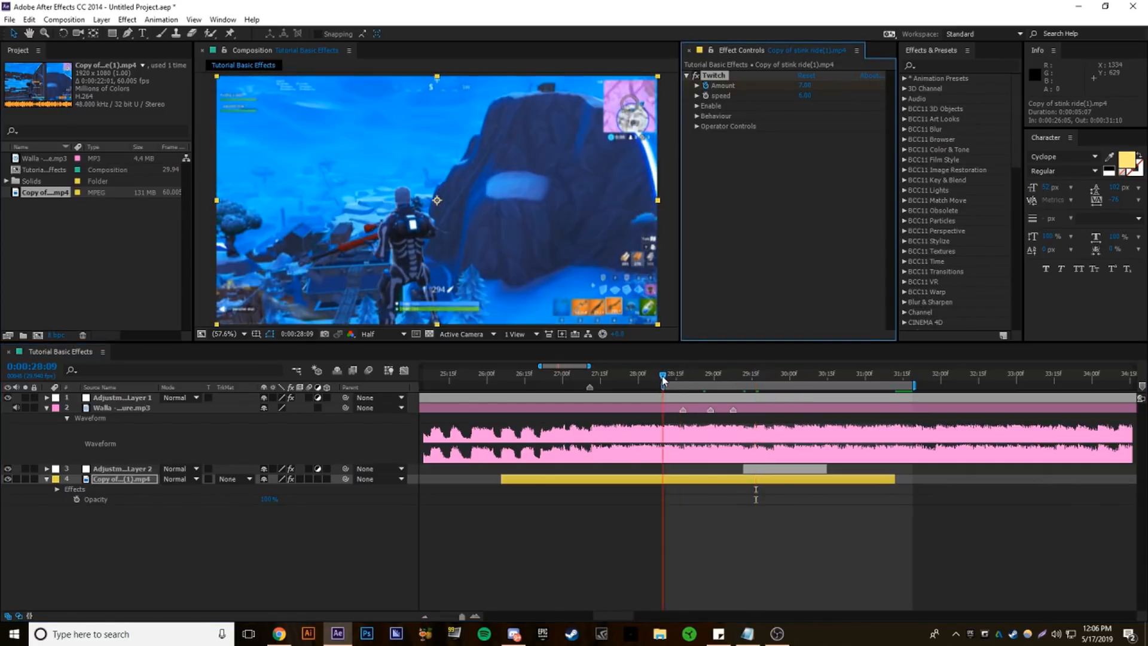
pyautogui.click(805, 86)
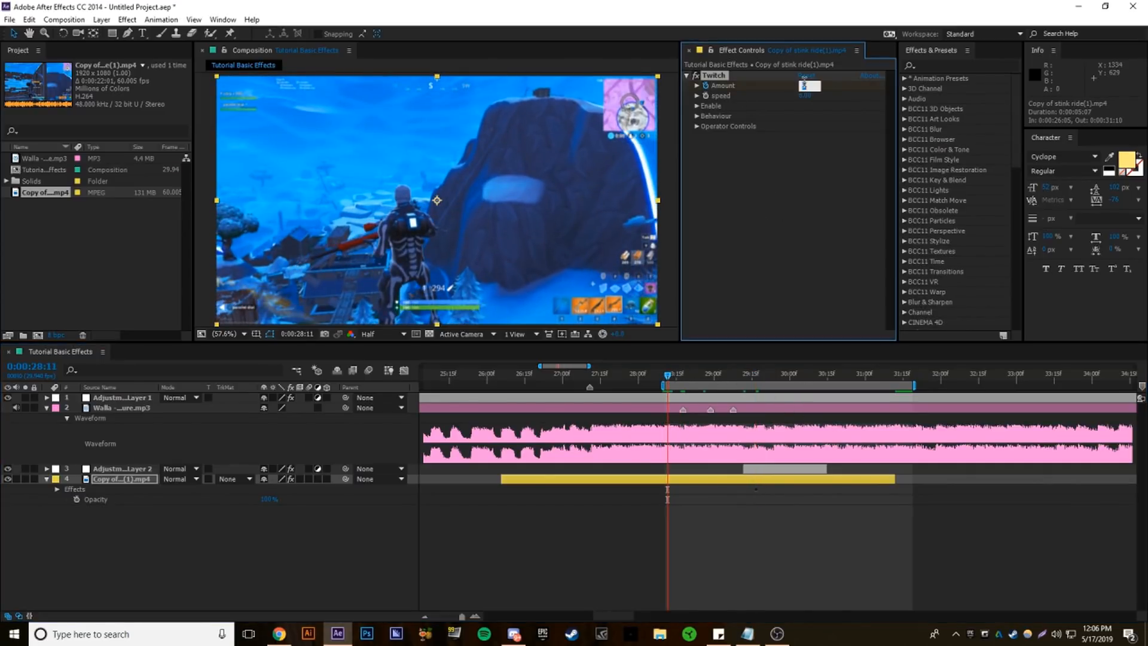
pyautogui.press('Return')
# Reveal the gameplay clip's keyframes and keyframe Twitch's Amount at 0 at 0:00:29:25
pyautogui.click(607, 375)
pyautogui.moveTo(607, 376); pyautogui.dragTo(771, 376)
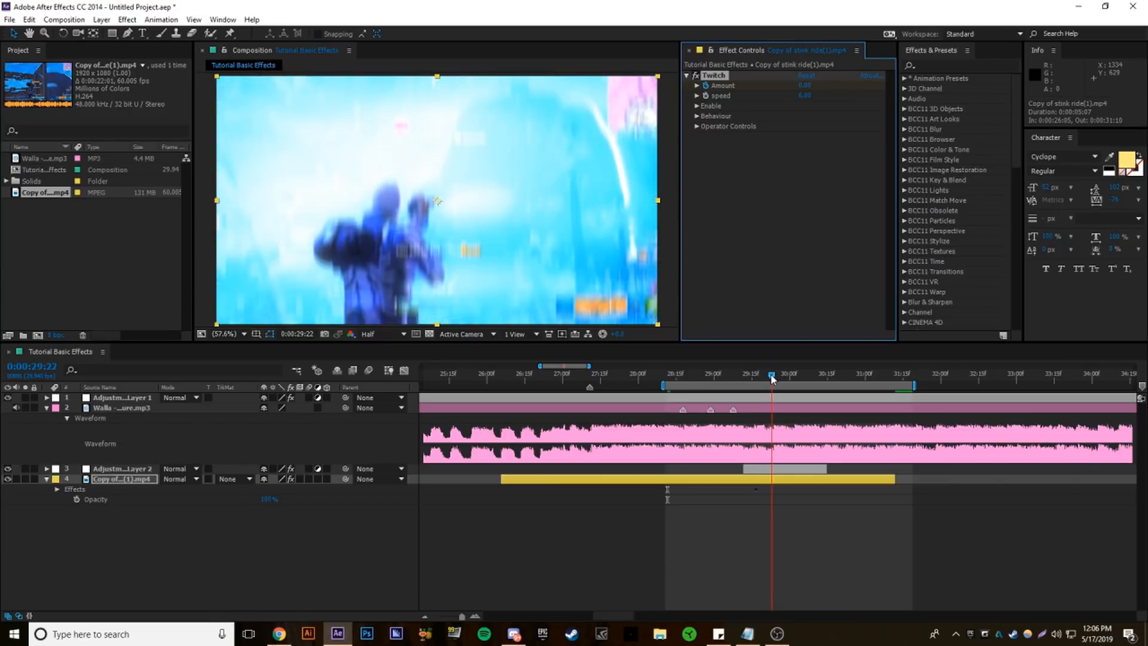
pyautogui.press('u')
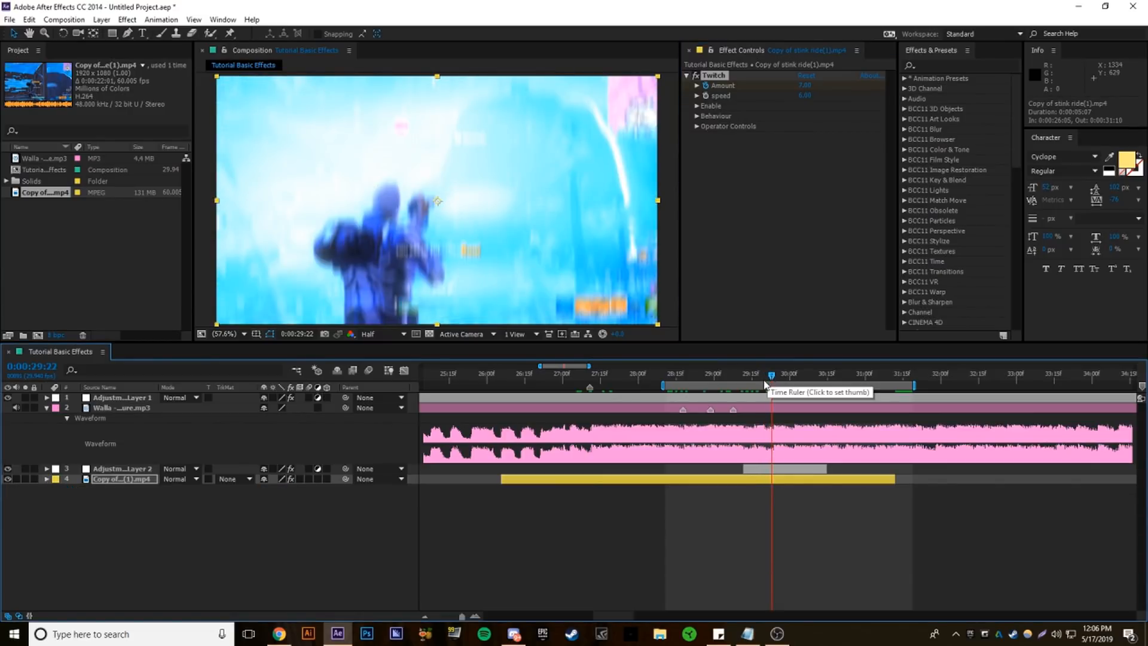
pyautogui.click(775, 376)
pyautogui.click(781, 377)
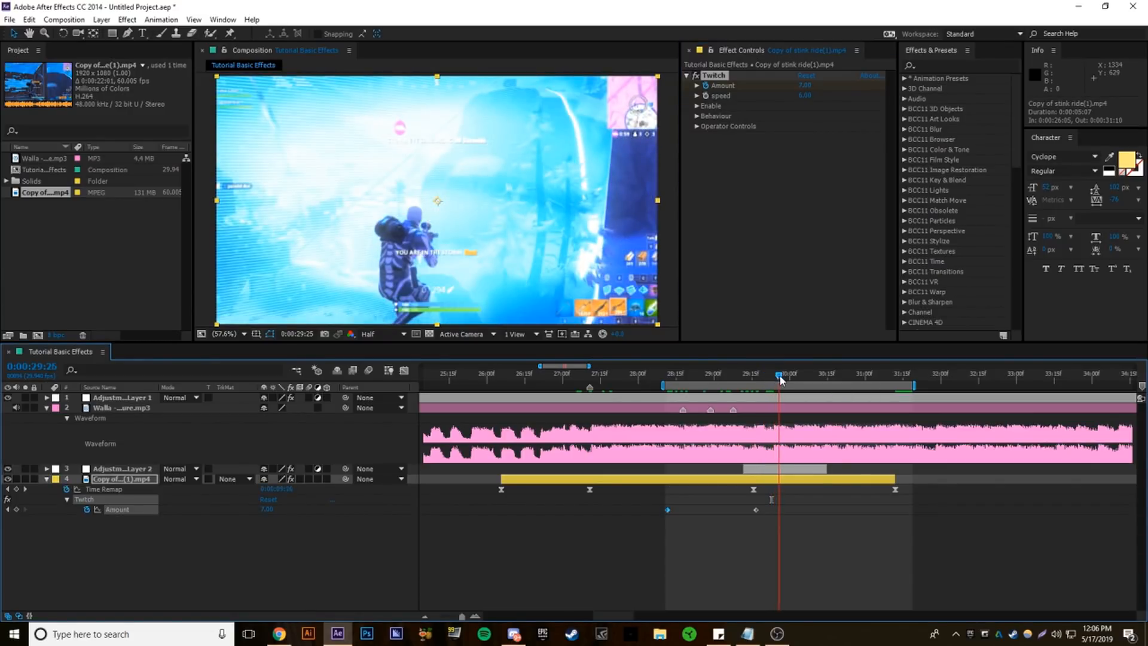
pyautogui.moveTo(781, 378); pyautogui.dragTo(778, 378)
pyautogui.click(267, 511)
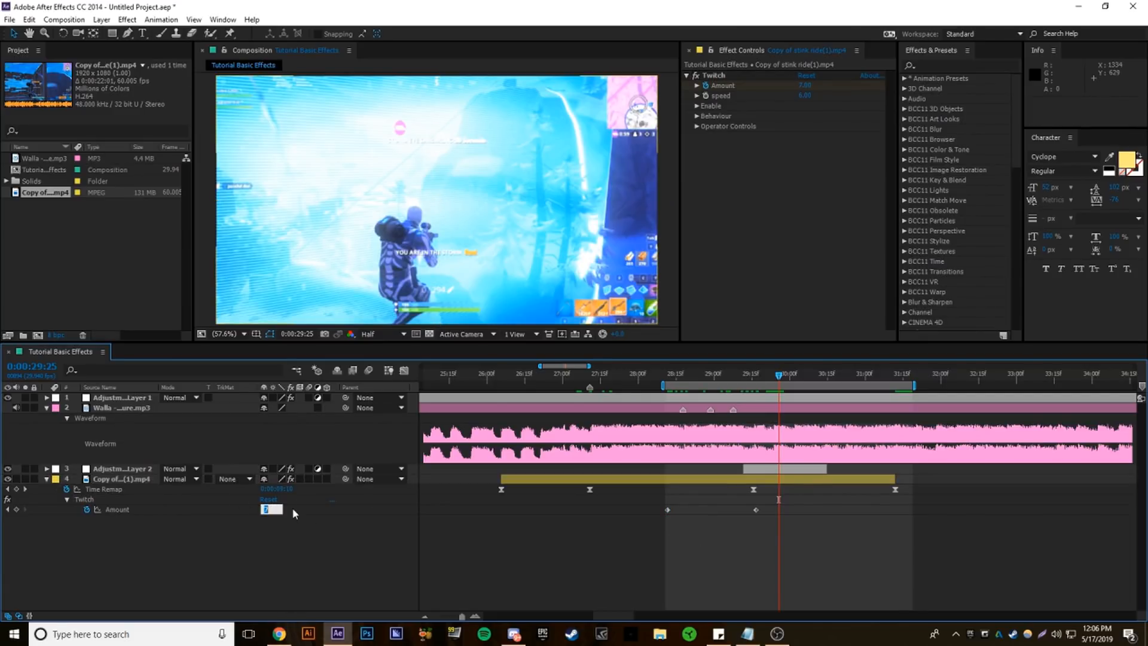
pyautogui.write('0')
pyautogui.press('Return')
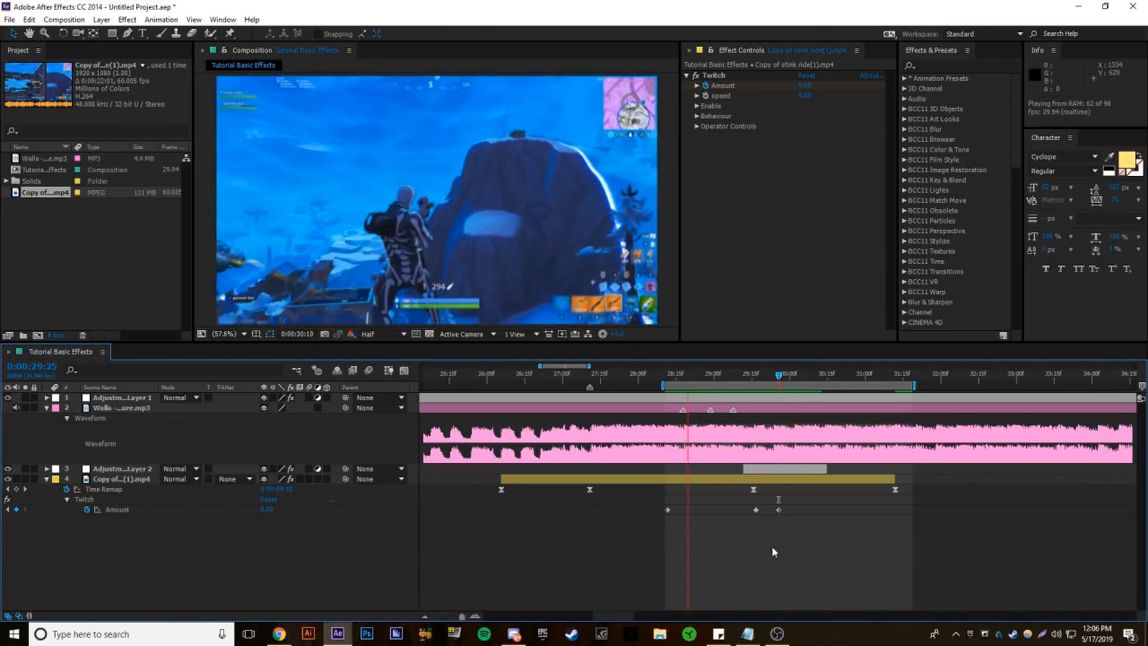
# Preview the Twitch shake around its Amount keyframes, from about 0:00:29:03 onward
pyautogui.press('space')
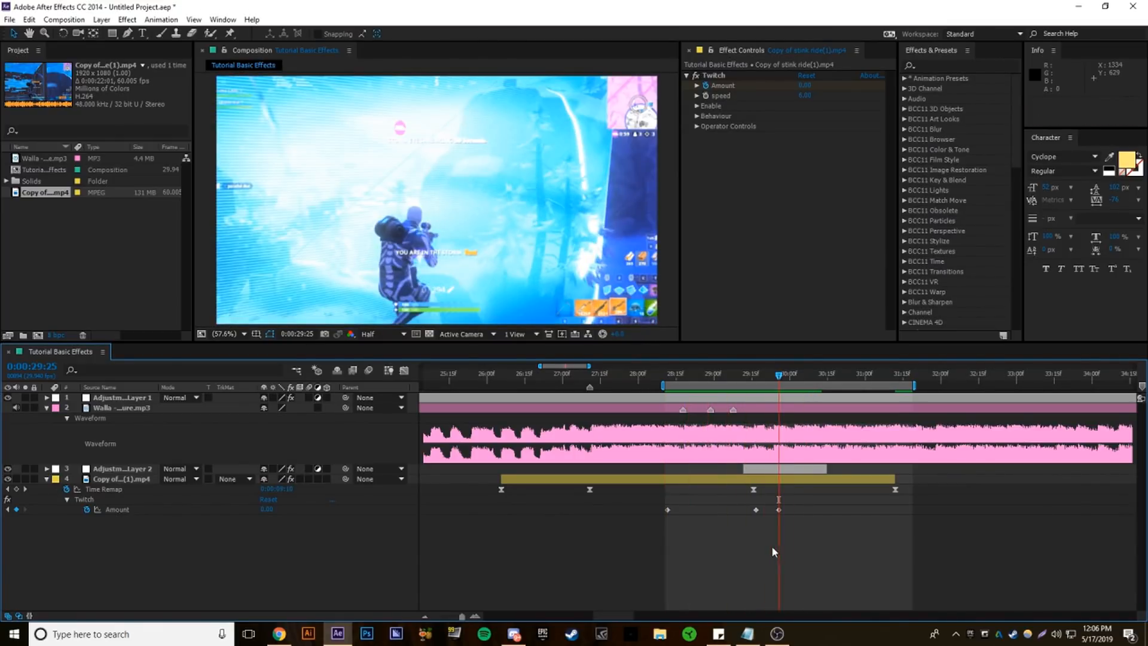
pyautogui.click(725, 378)
pyautogui.press('space')
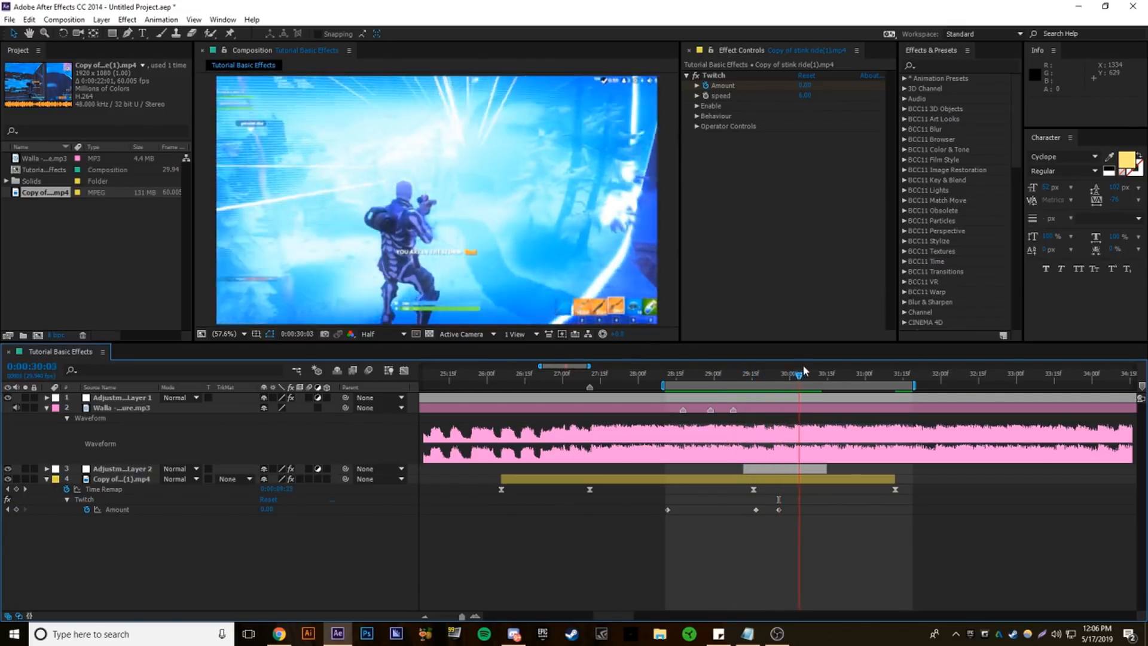
pyautogui.press('space')
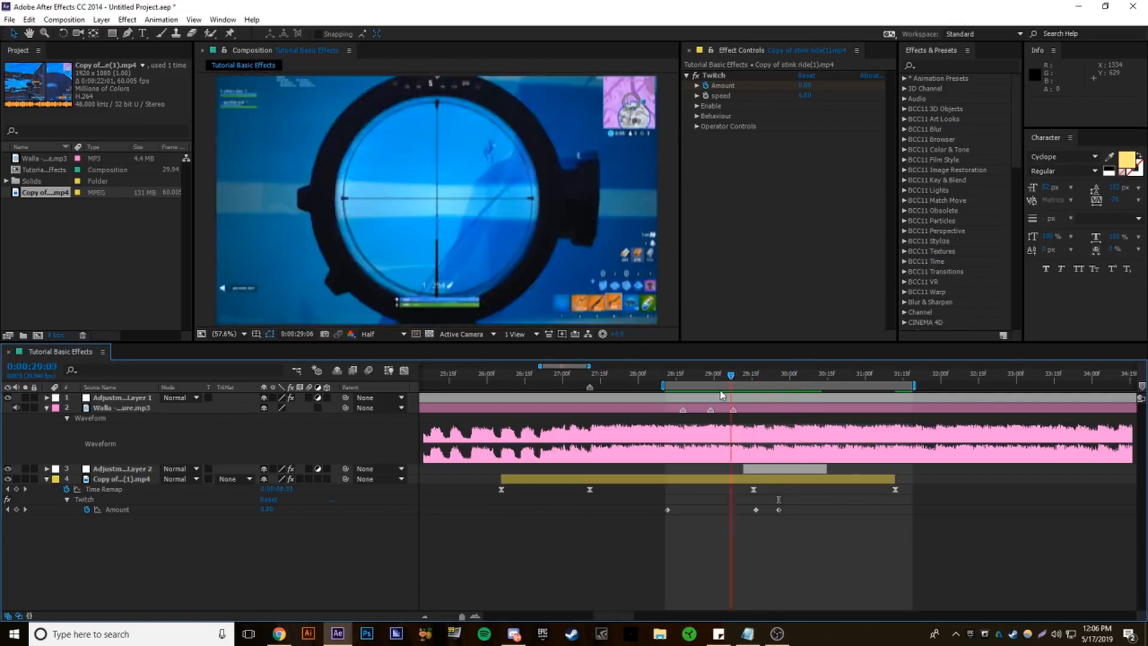
pyautogui.press('pageup')
pyautogui.press('pageup')
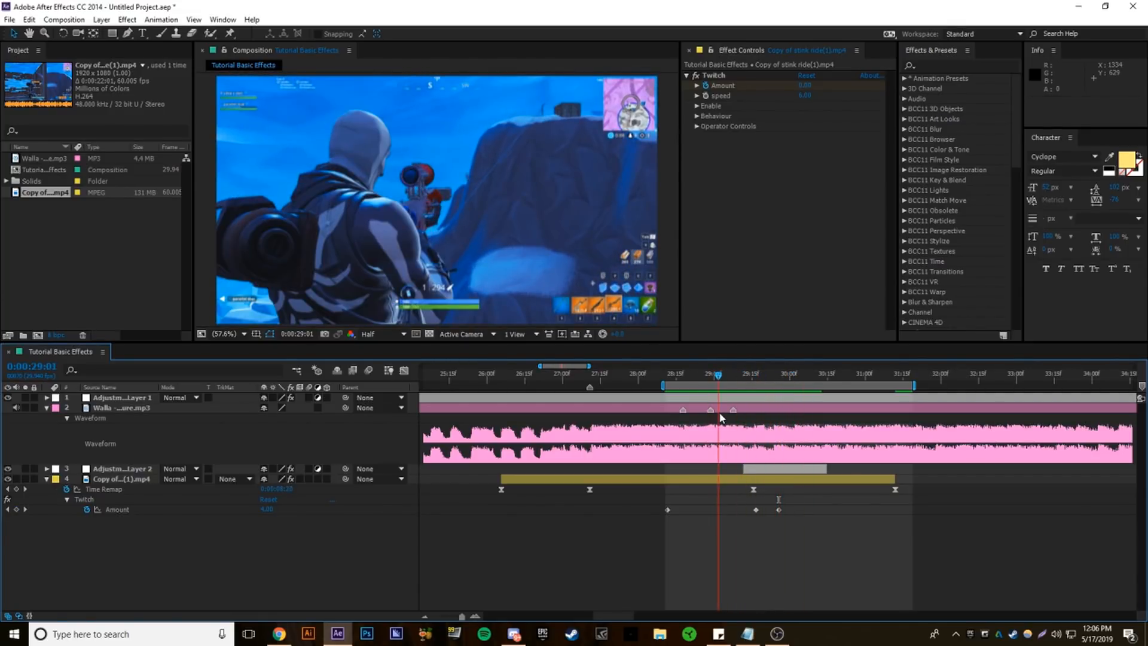
# Collapse the revealed keyframe properties and select the gameplay clip
pyautogui.moveTo(721, 417); pyautogui.dragTo(590, 451)
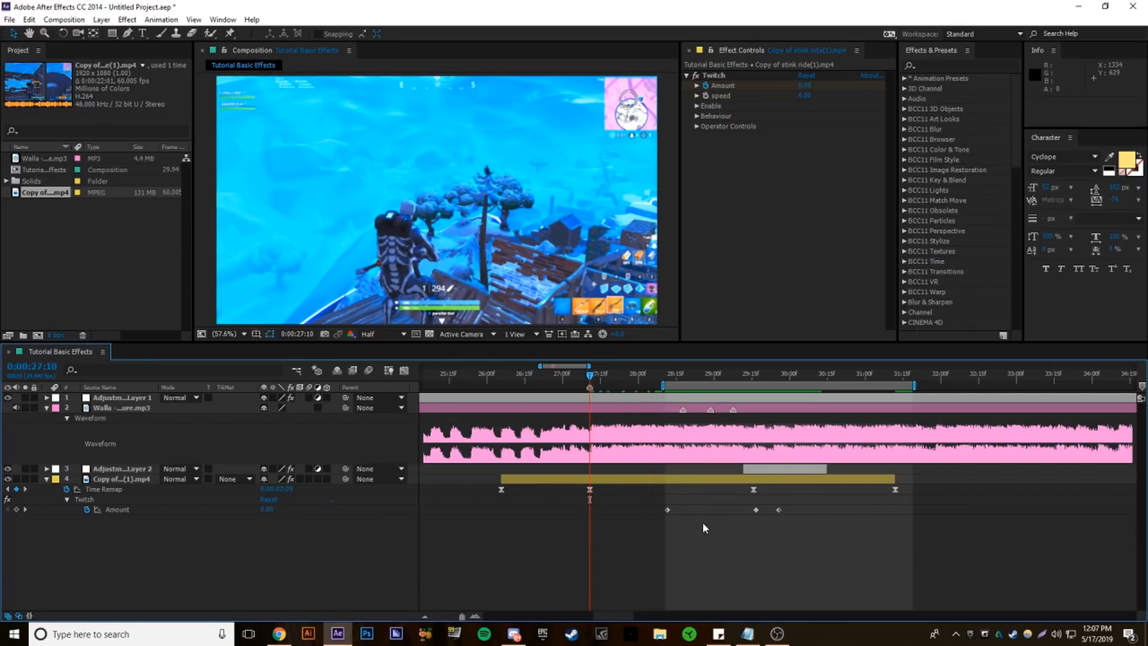
pyautogui.hotkey('ctrl', 'a')
pyautogui.press('u')
pyautogui.press('u')
pyautogui.click(559, 479)
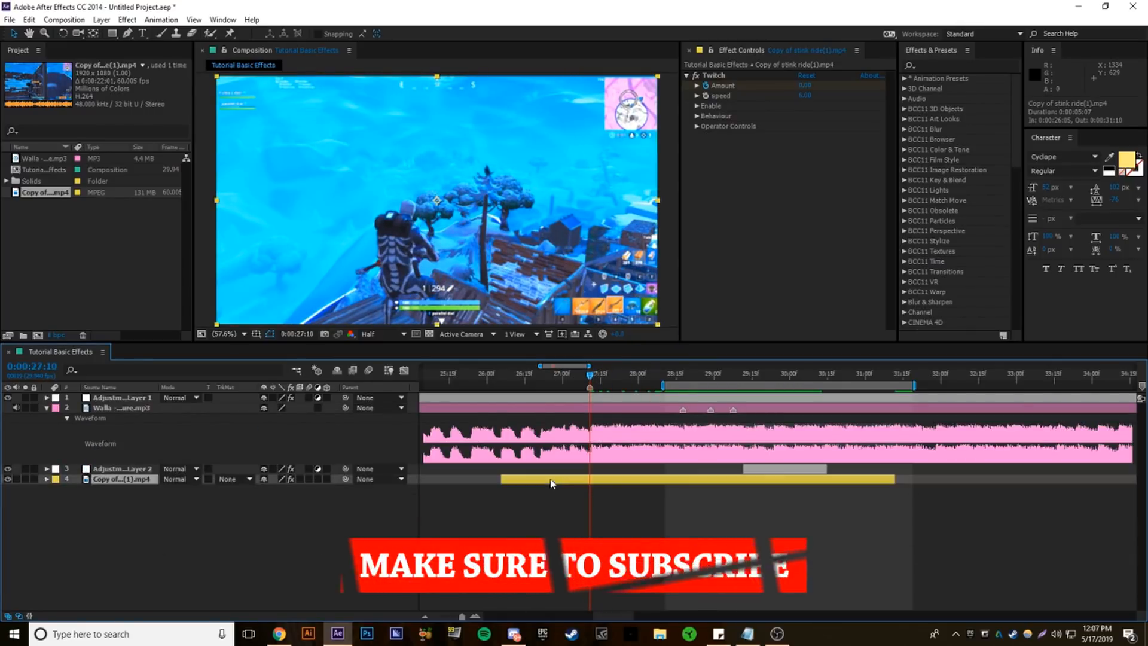
# Add an adjustment layer directly above the gameplay clip, running only from 0:00:26:05 to 0:00:27:10
pyautogui.click(501, 379)
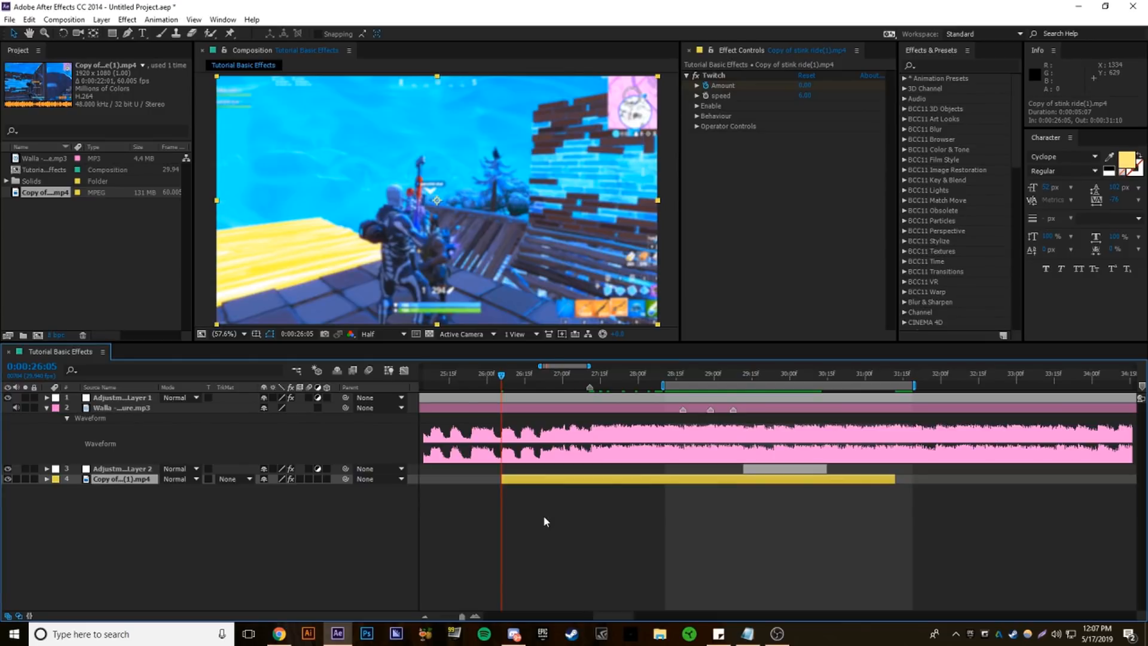
pyautogui.hotkey('ctrl', 'alt', 'y')
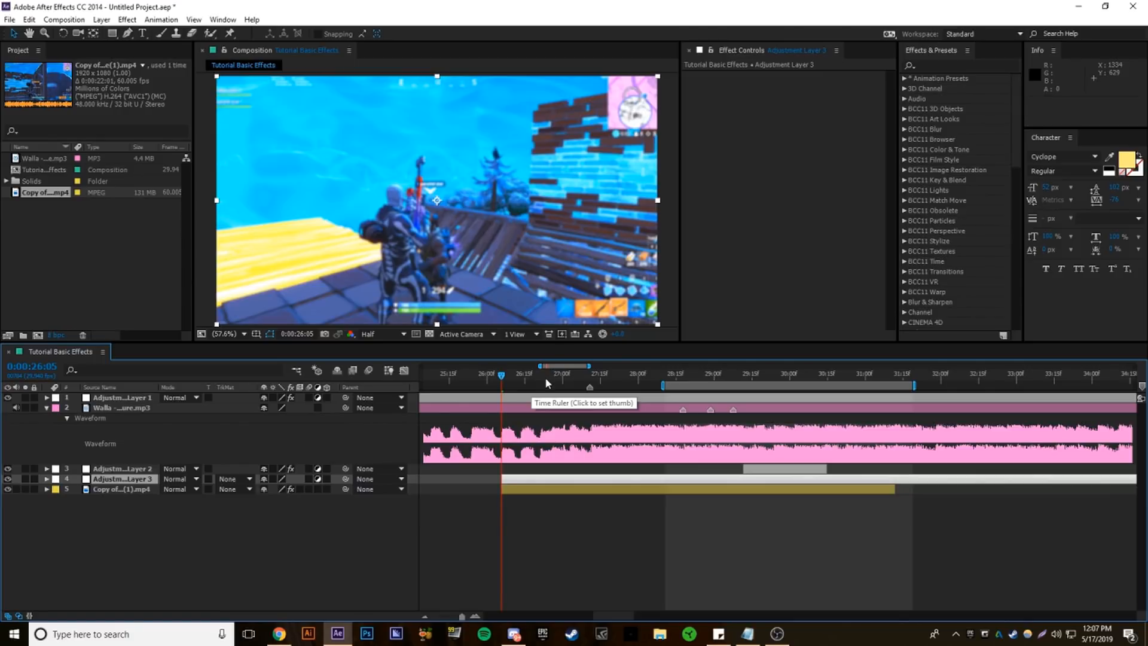
pyautogui.moveTo(572, 375); pyautogui.dragTo(589, 375)
pyautogui.hotkey('ctrl', 'shift', 'd')
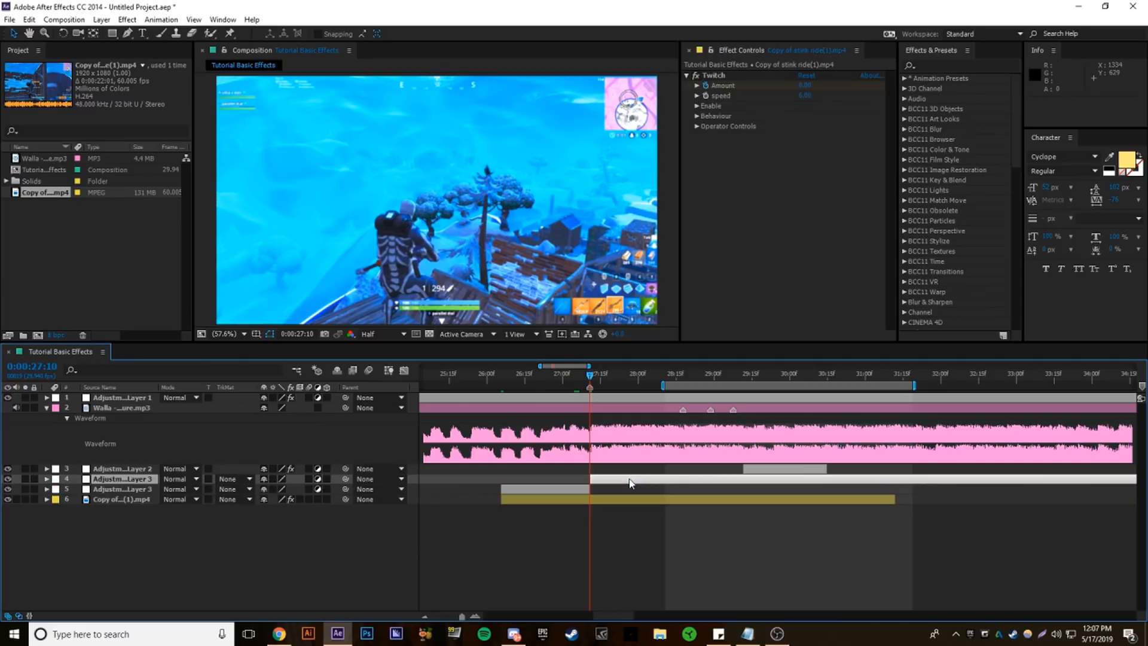
pyautogui.press('Delete')
# Play the clip's opening section and apply Posterize Time to the short adjustment layer above it
pyautogui.click(508, 383)
pyautogui.press('space')
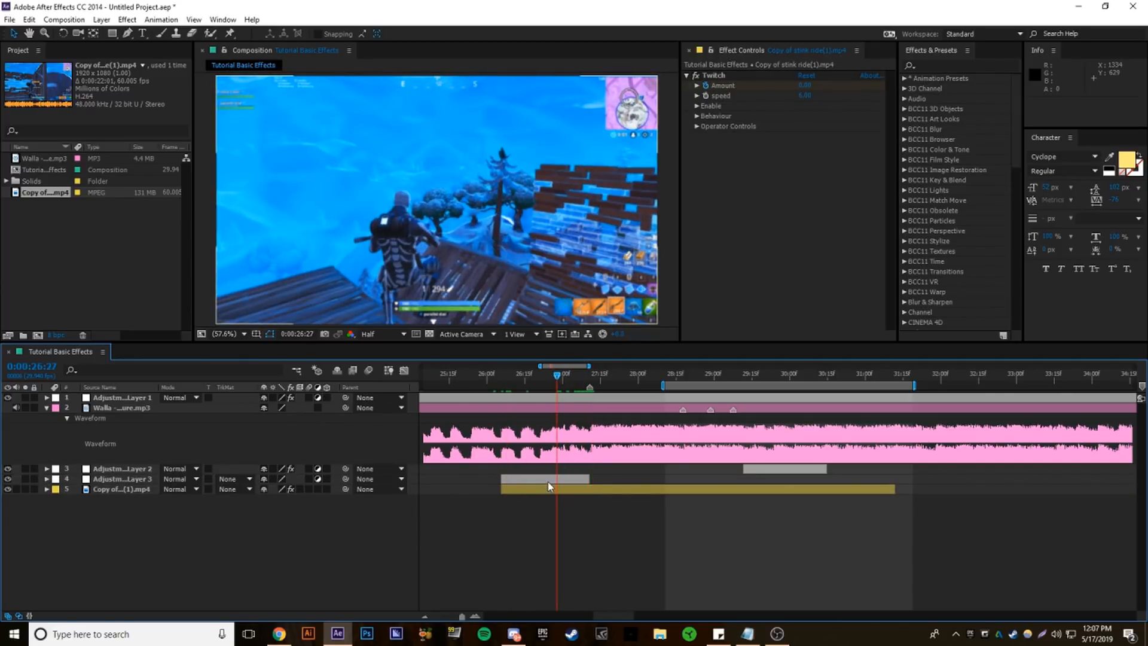
pyautogui.click(549, 480)
pyautogui.hotkey('ctrl', 'space')
pyautogui.write('poste')
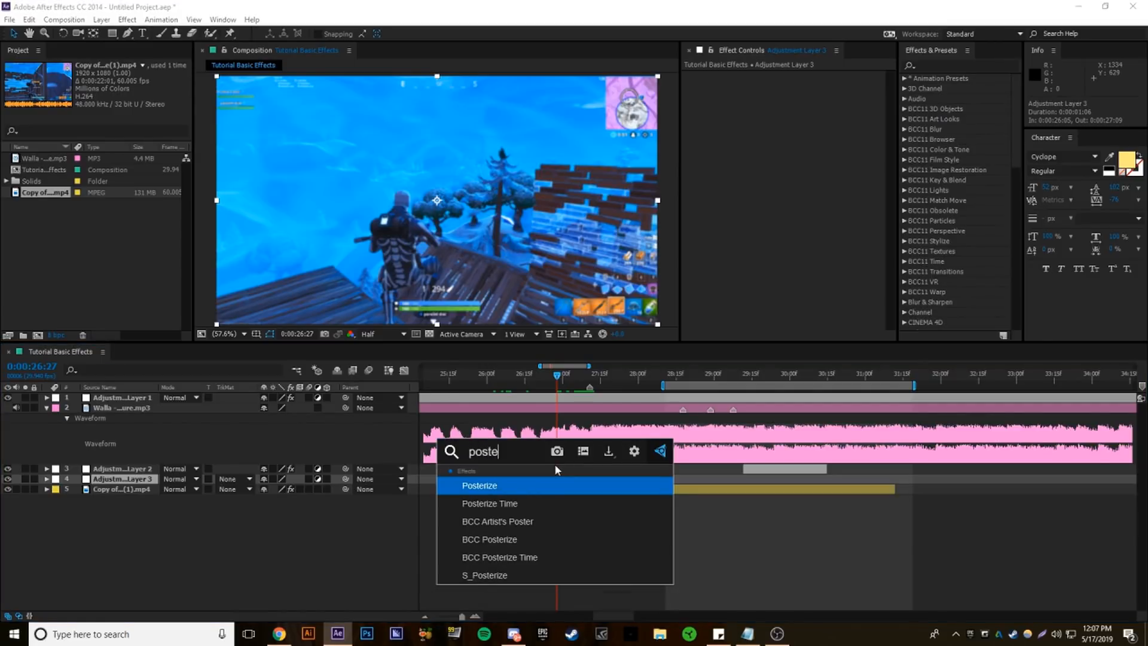
pyautogui.press('Down')
pyautogui.press('Return')
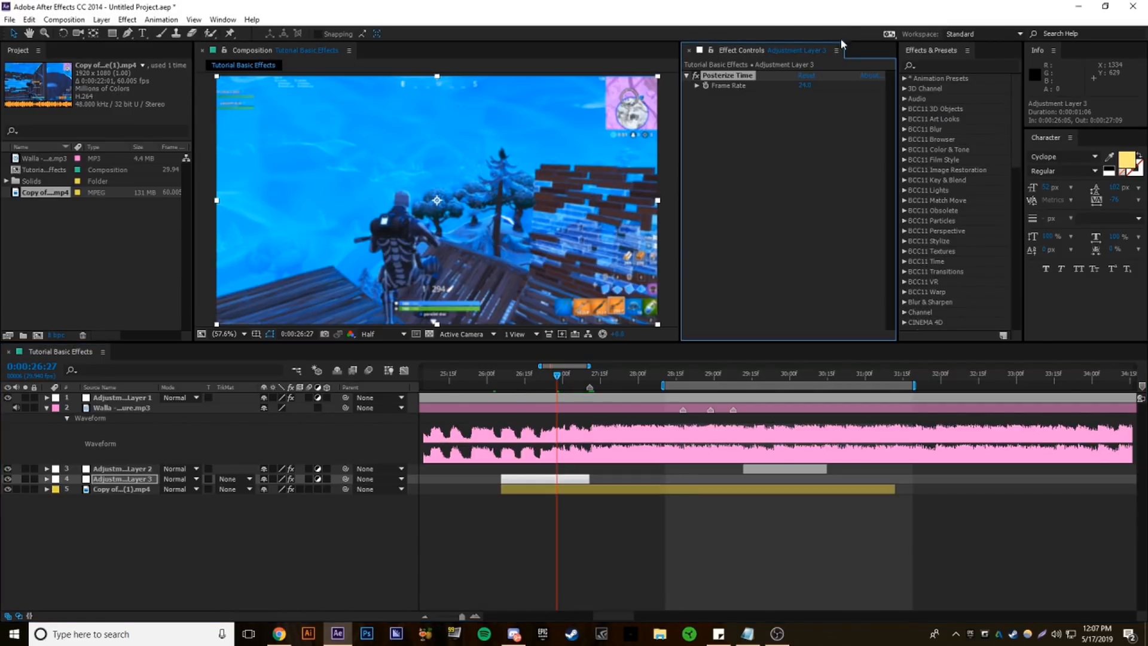
# Set Posterize Time's Frame Rate to 18 and start keyframing it at 0:00:26:22
pyautogui.click(805, 85)
pyautogui.write('18')
pyautogui.press('Return')
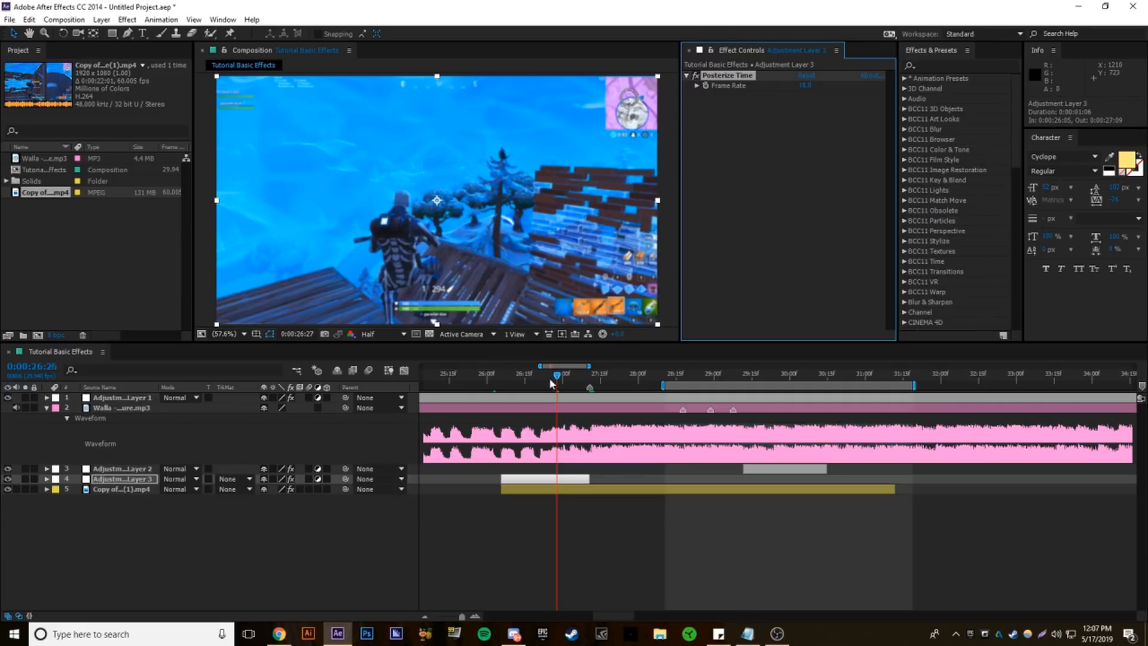
pyautogui.moveTo(550, 379); pyautogui.dragTo(541, 383)
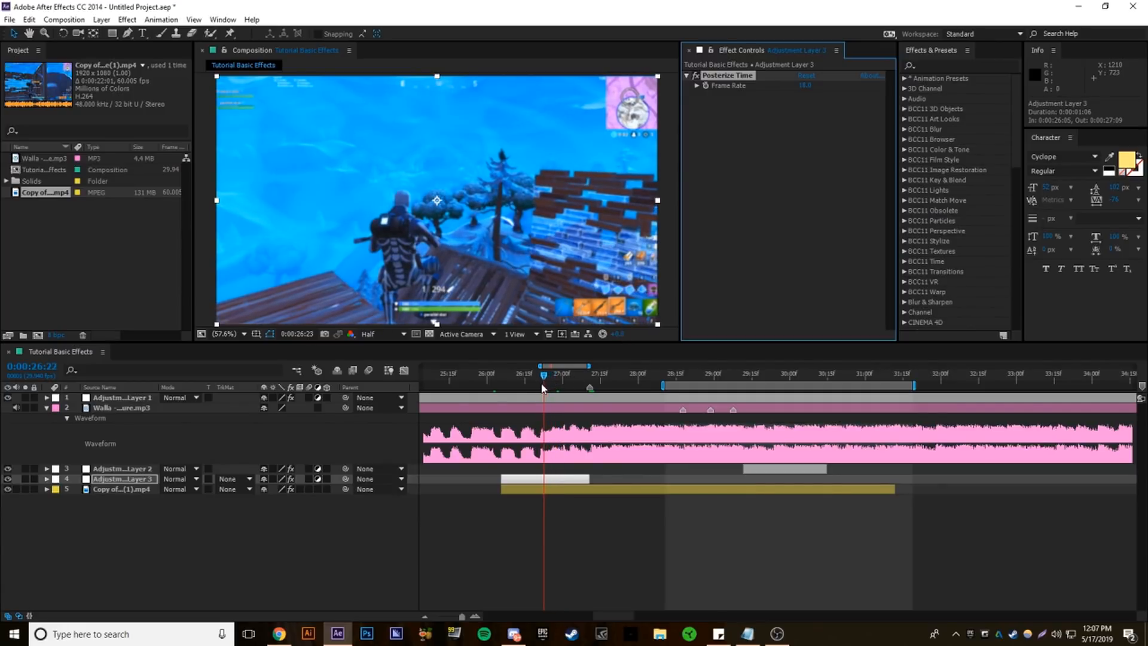
pyautogui.click(707, 85)
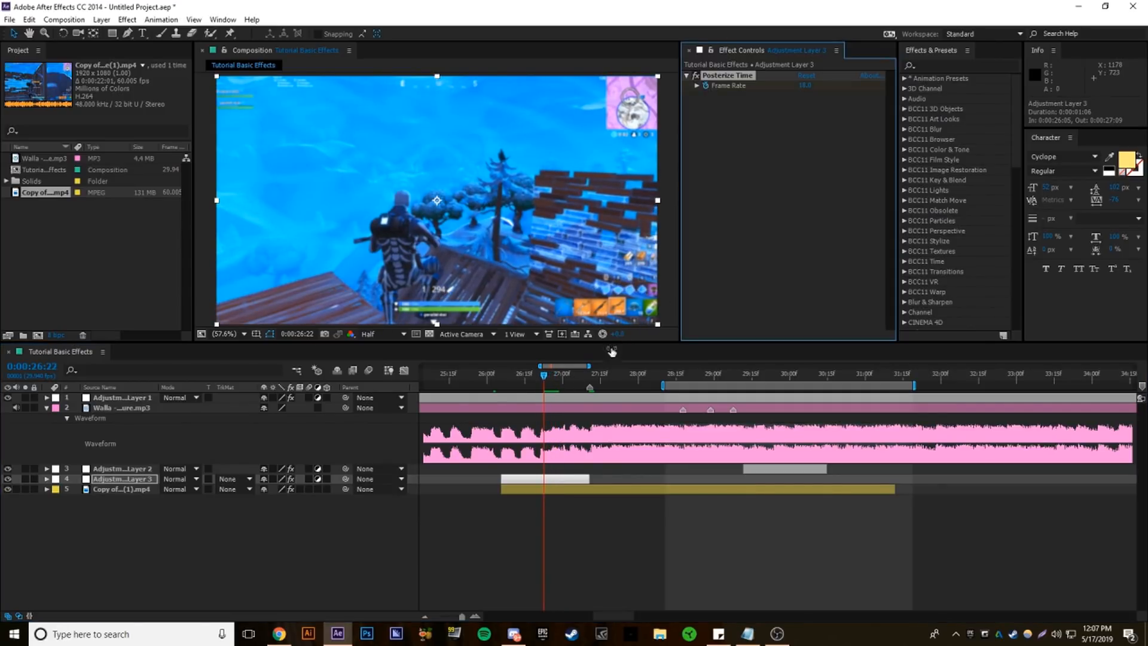
# Keyframe Posterize Time's Frame Rate at 24 at 0:00:27:02 and raise it again at 0:00:27:10
pyautogui.moveTo(563, 377); pyautogui.dragTo(569, 379)
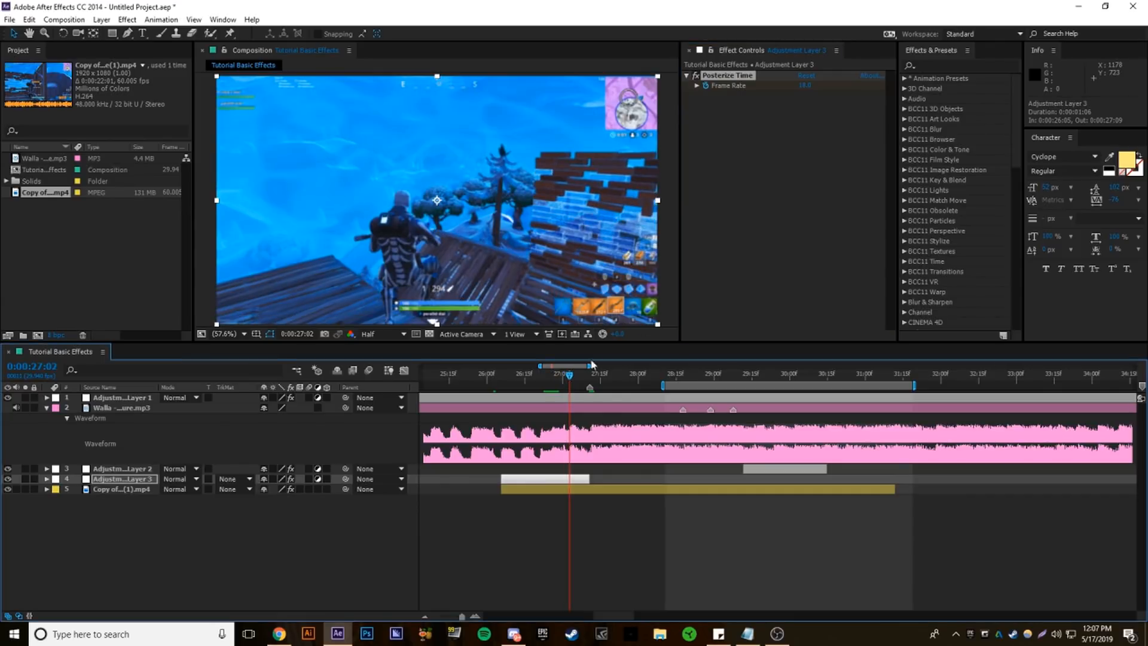
pyautogui.click(806, 85)
pyautogui.write('24')
pyautogui.press('Return')
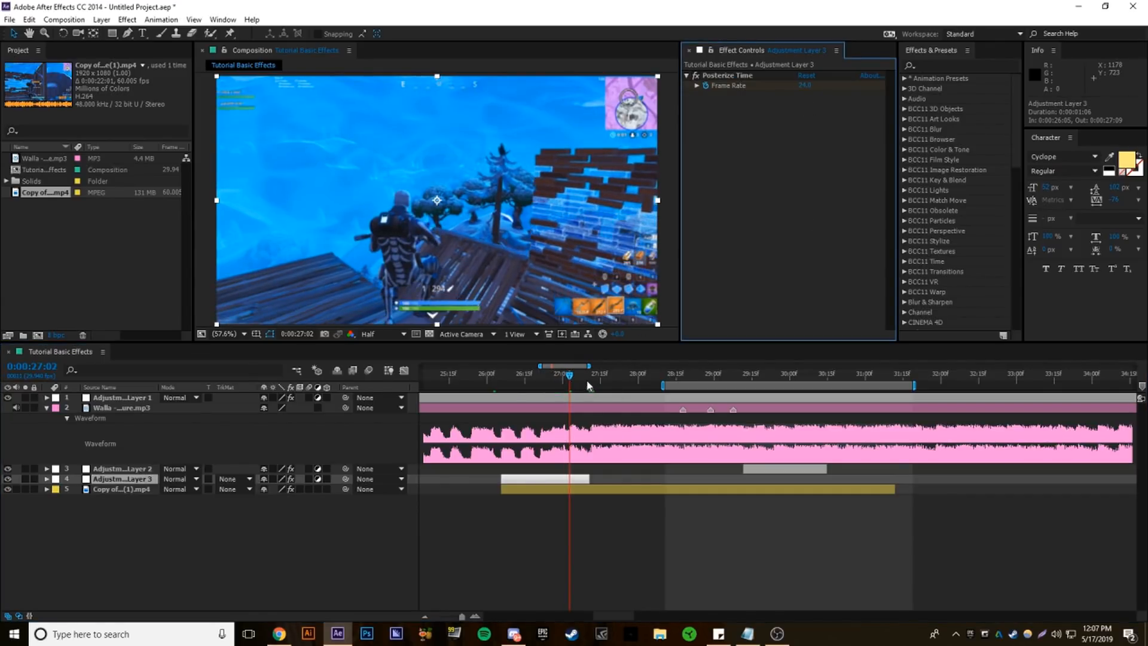
pyautogui.click(590, 382)
pyautogui.click(805, 85)
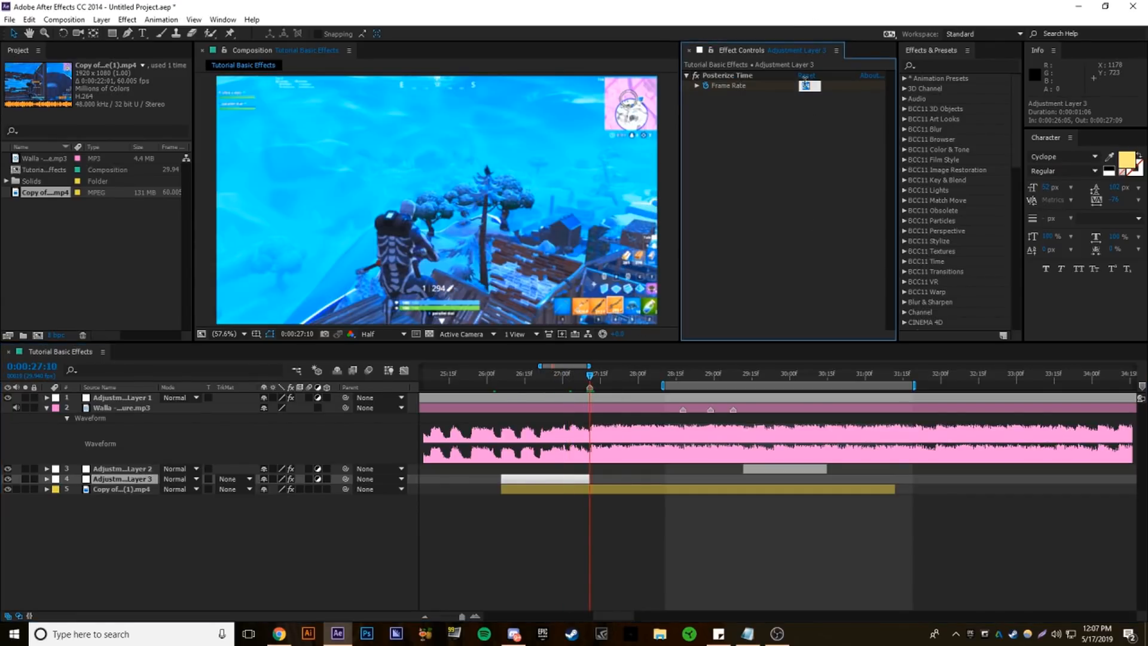
pyautogui.write('3')
pyautogui.press('Return')
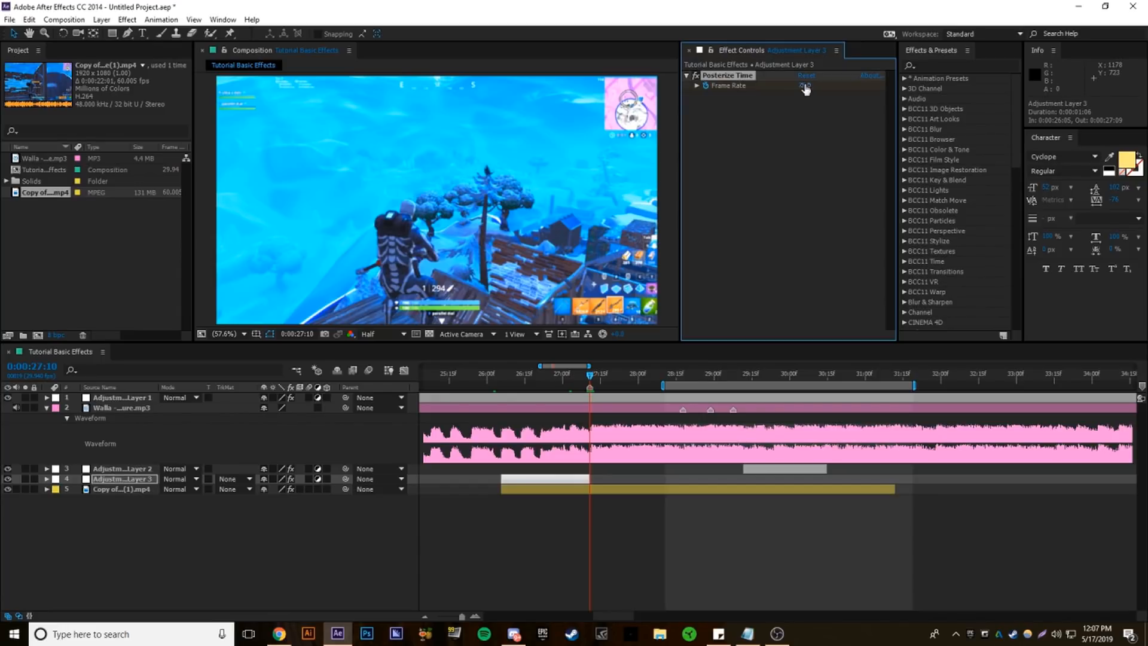
pyautogui.click(789, 147)
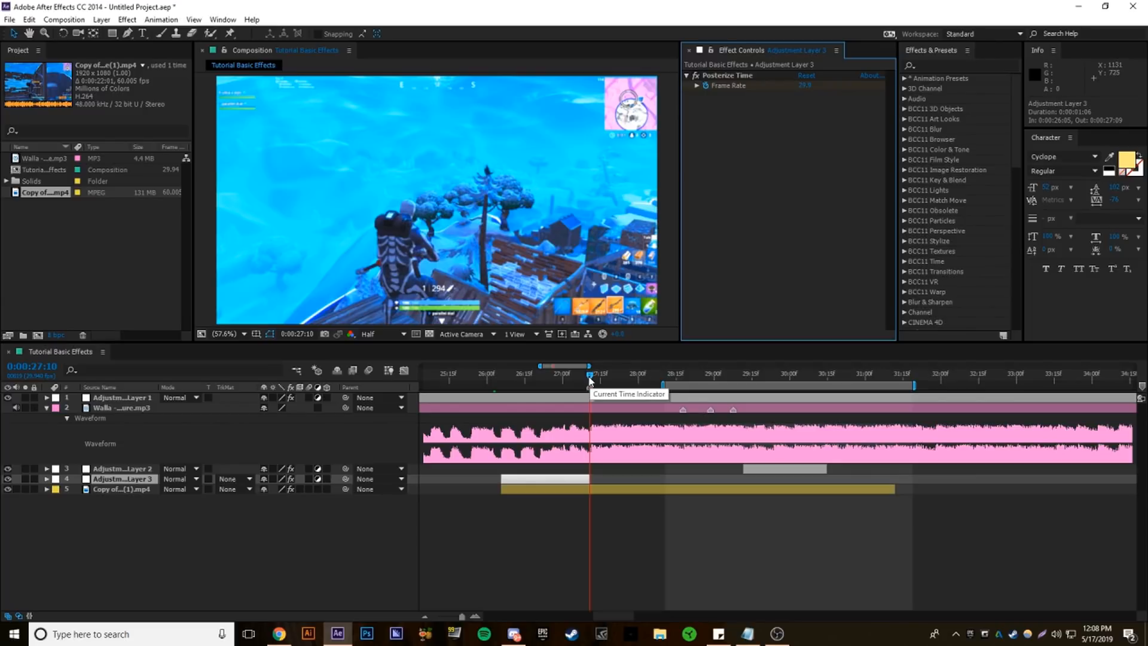
# Start the work area at 0:00:26:02 and preview the posterized section
pyautogui.moveTo(542, 378); pyautogui.dragTo(495, 394)
pyautogui.press('b')
pyautogui.press('KP_0')
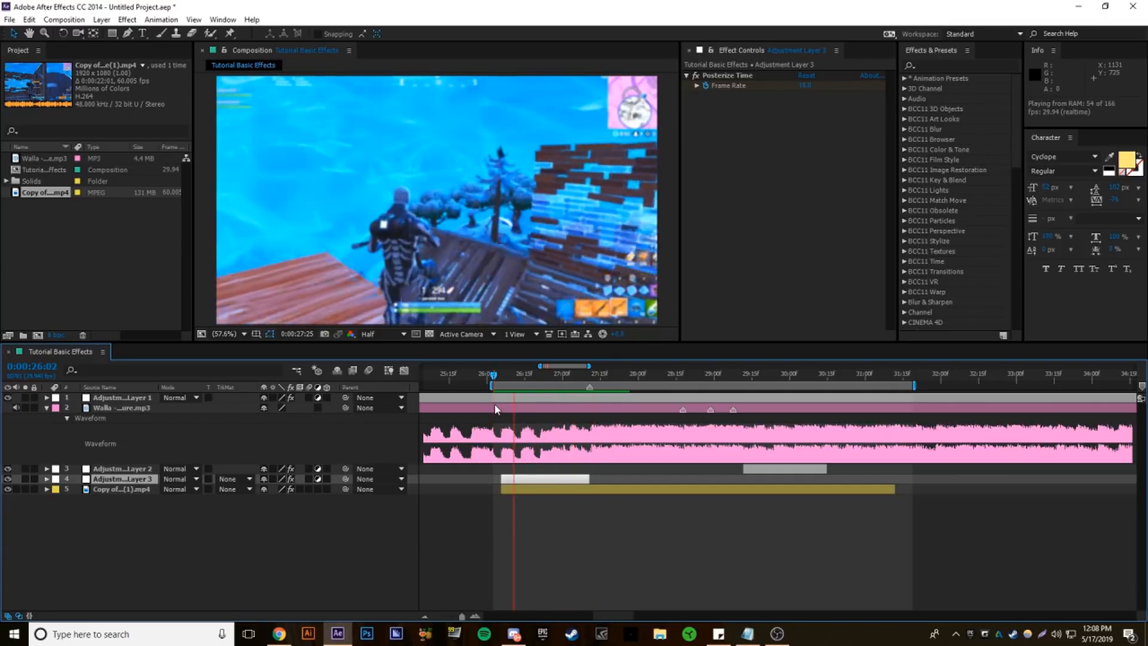
pyautogui.press('space')
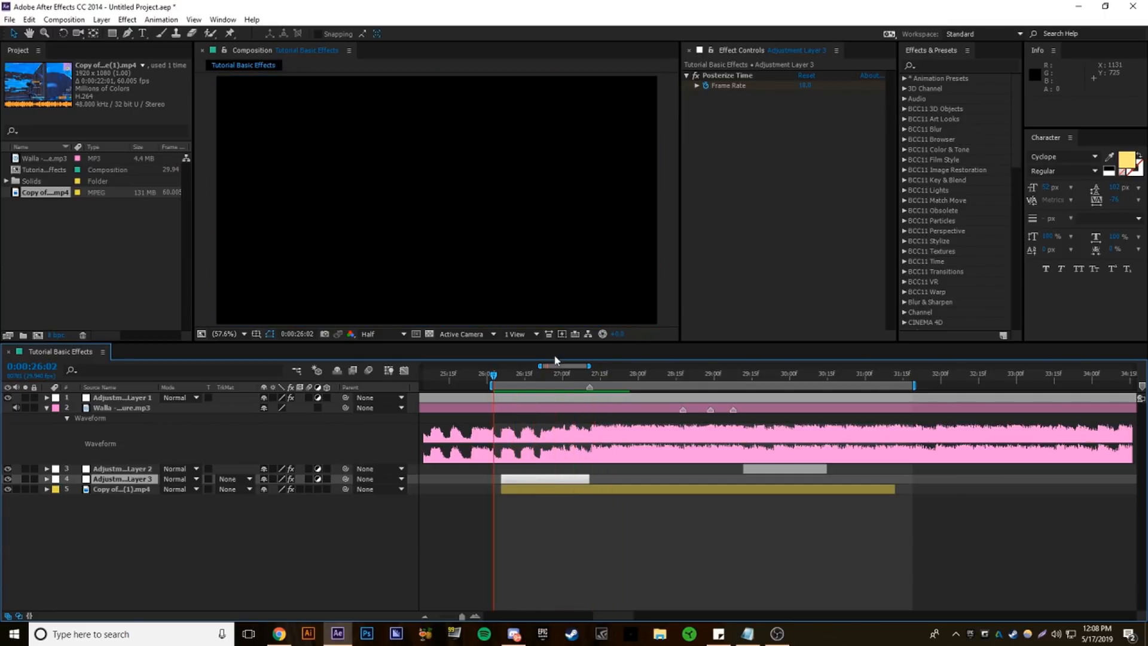
# Apply S_FilmDamage to the adjustment layer that carries Posterize Time
pyautogui.moveTo(540, 375)
pyautogui.mouseDown()
pyautogui.moveTo(506, 374)
pyautogui.moveTo(535, 374)
pyautogui.mouseUp()
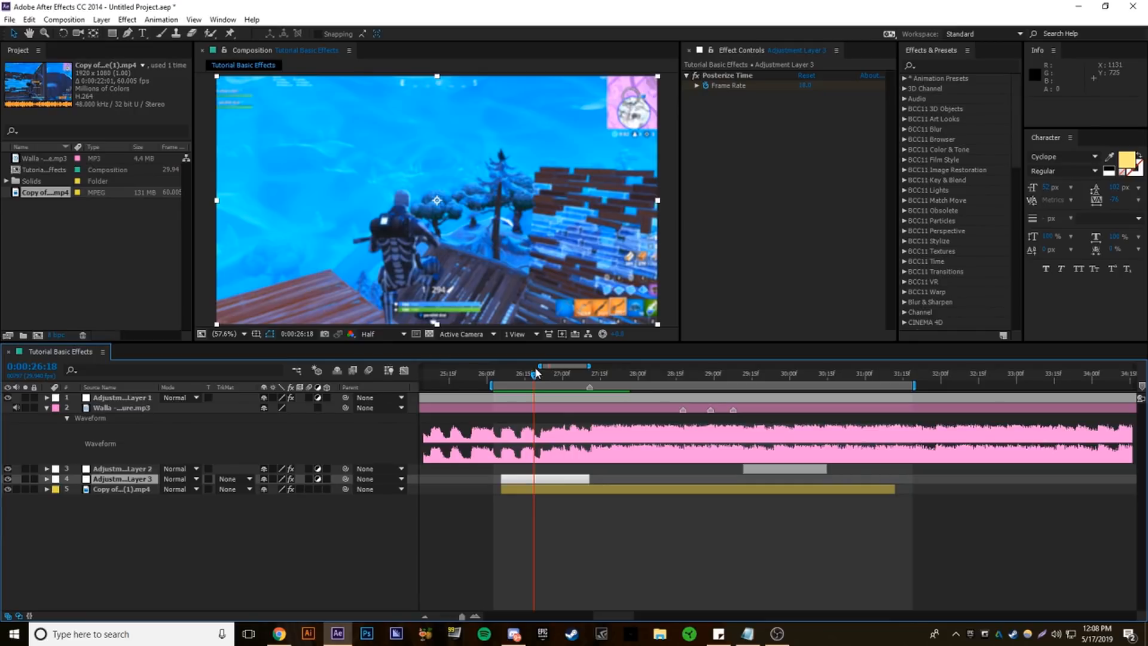
pyautogui.hotkey('ctrl', 'space')
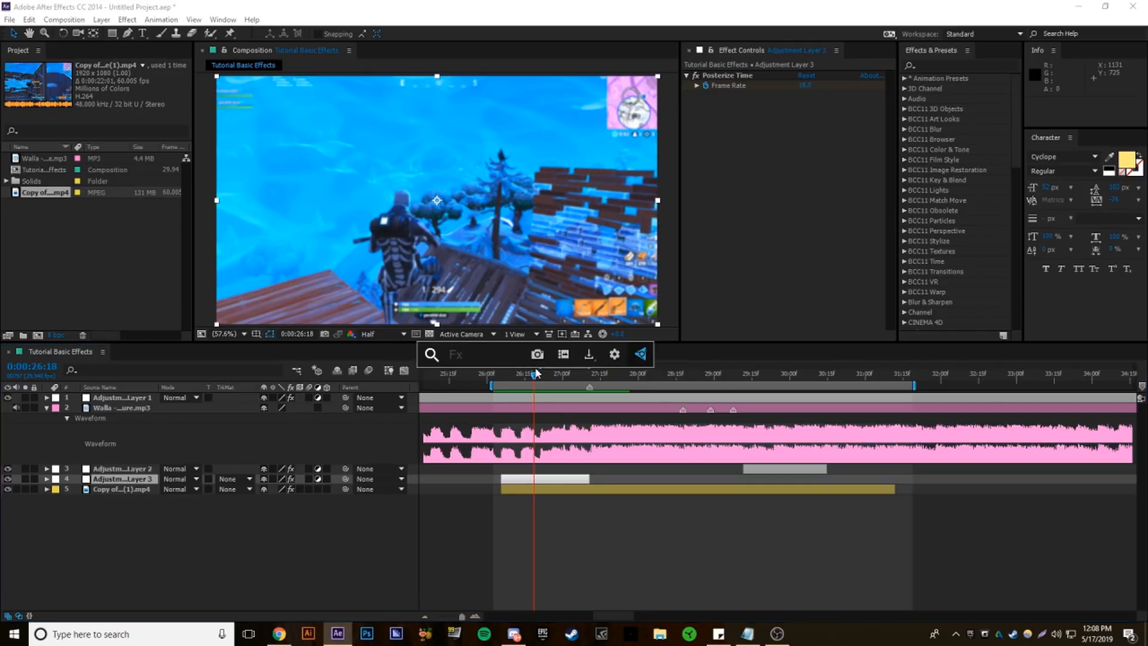
pyautogui.write('S_film')
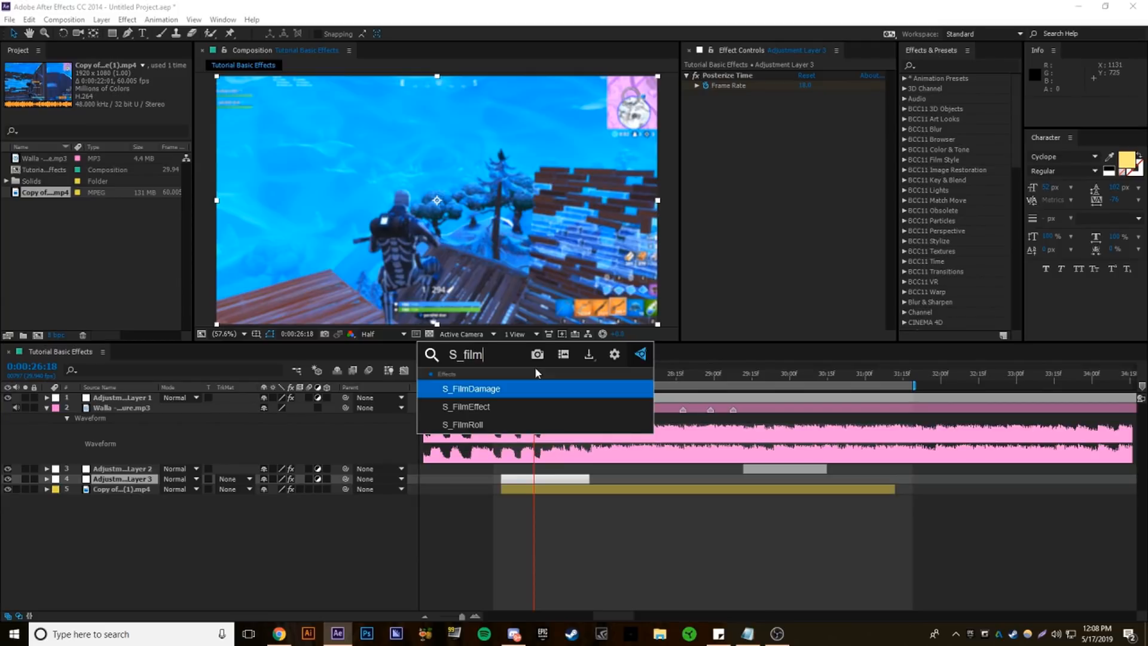
pyautogui.press('Return')
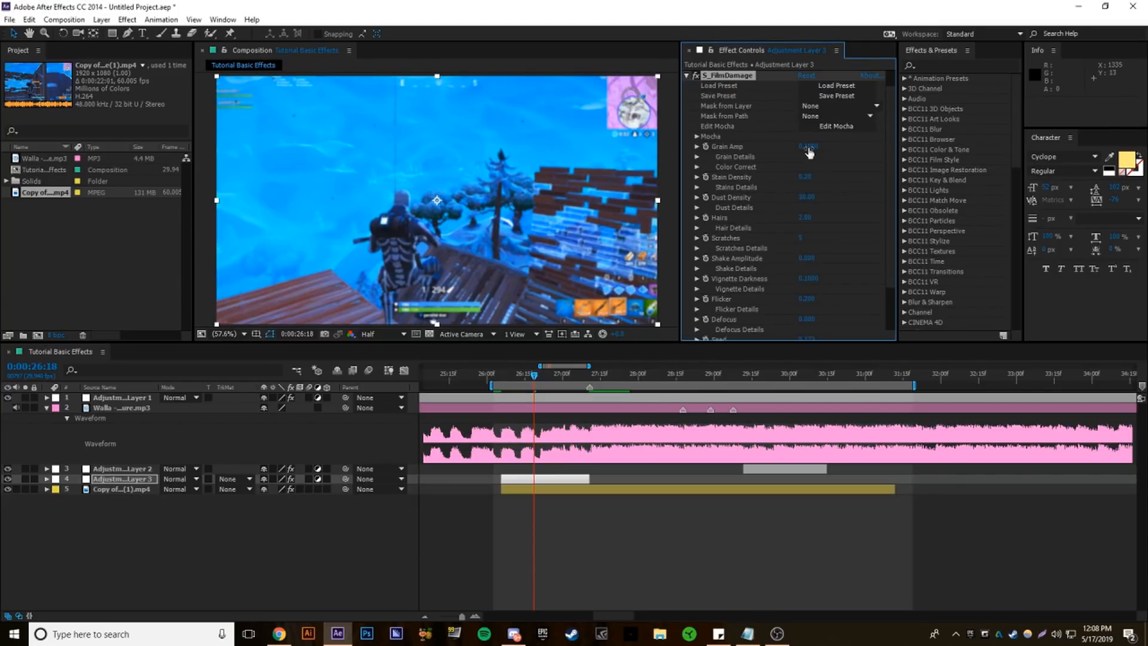
# Set S_FilmDamage's Grain Amp, Stain Density, Hairs, Scratches, Vignette Darkness and Flicker to 0
pyautogui.click(807, 146)
pyautogui.write('0')
pyautogui.click(805, 178)
pyautogui.write('0')
pyautogui.click(805, 217)
pyautogui.write('0')
pyautogui.press('Return')
pyautogui.click(808, 278)
pyautogui.write('0')
pyautogui.press('Return')
pyautogui.click(809, 299)
pyautogui.write('0')
pyautogui.press('Return')
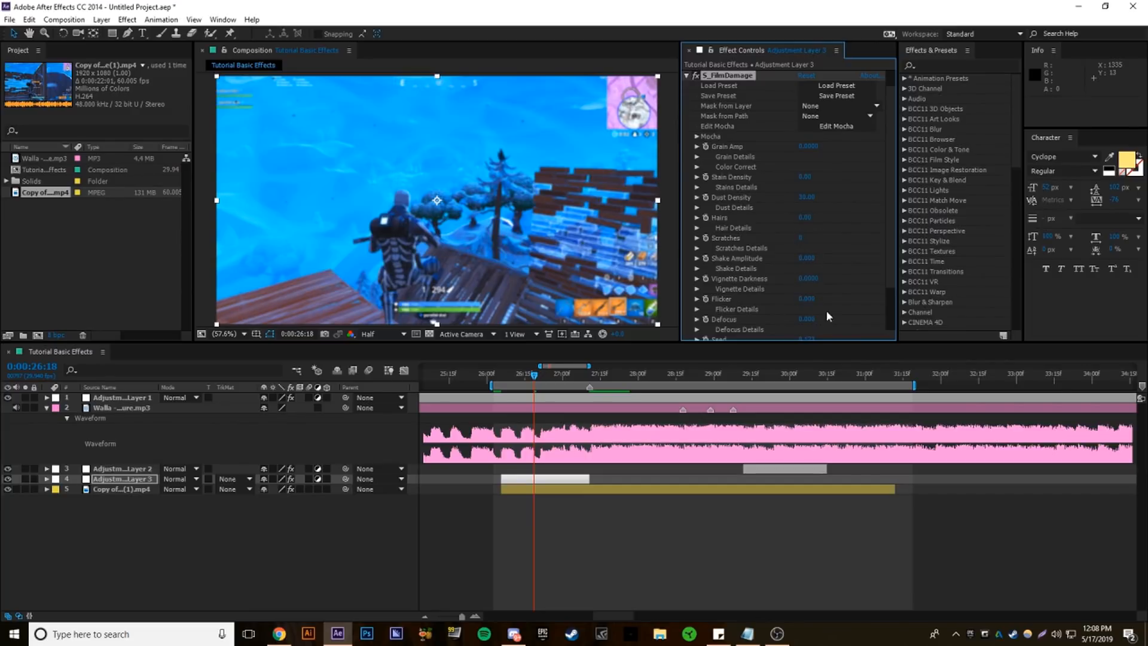
# Set S_FilmDamage's Flicker to 0.1 and expand its Dust Details
pyautogui.scroll(-2, 826, 311)
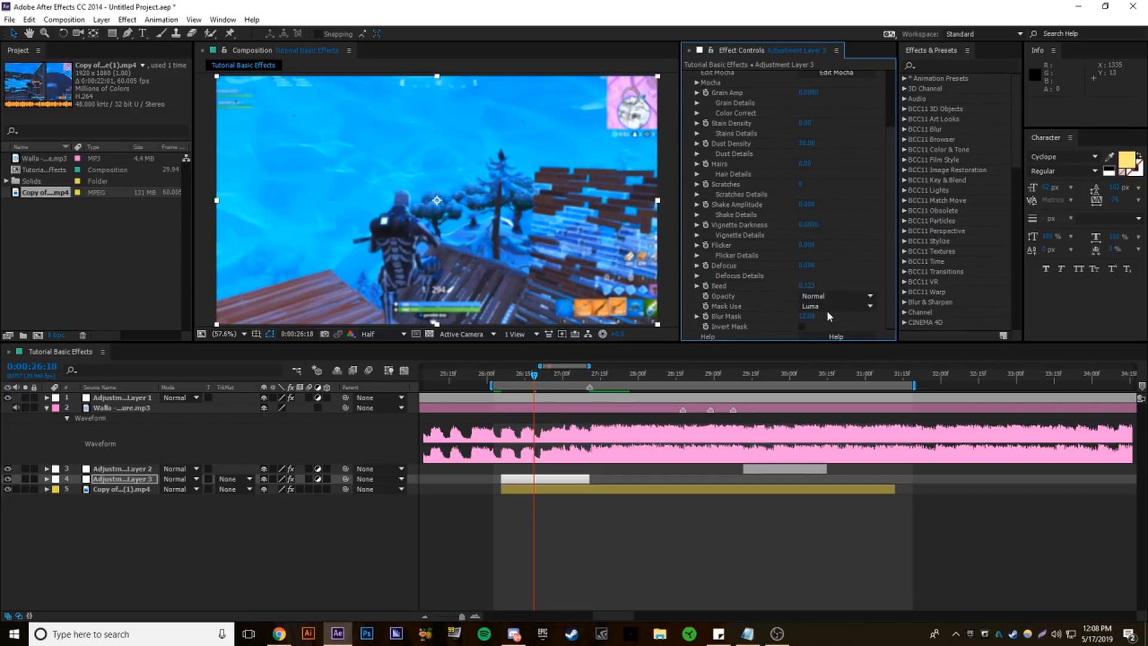
pyautogui.click(806, 245)
pyautogui.write('0.')
pyautogui.scroll(3, 759, 177)
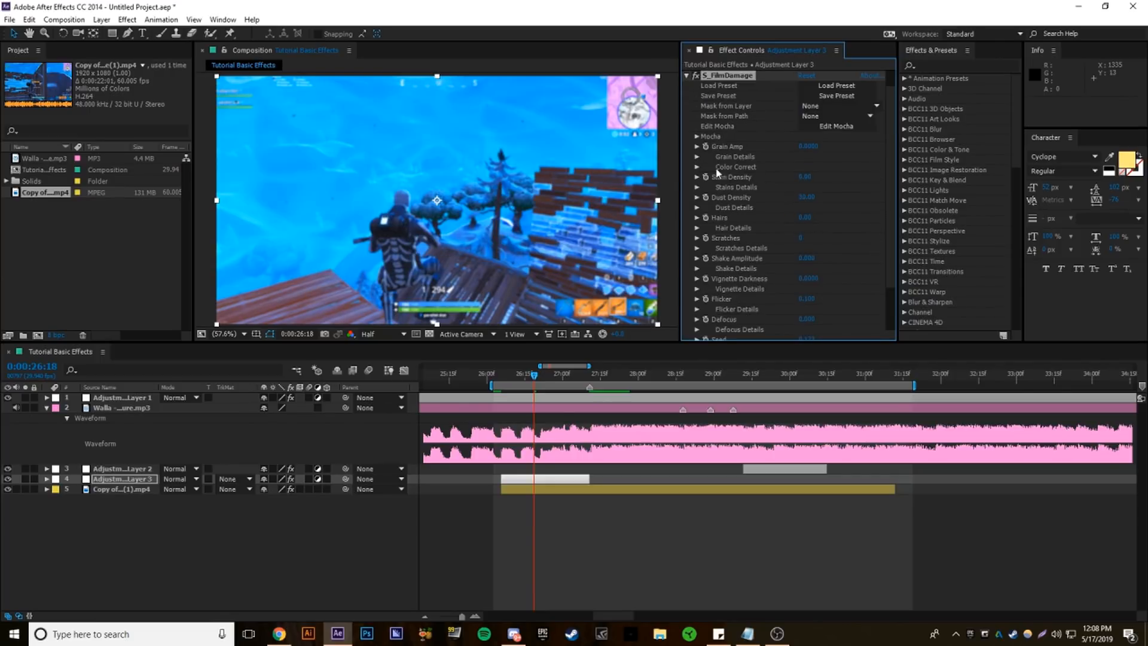
pyautogui.click(697, 207)
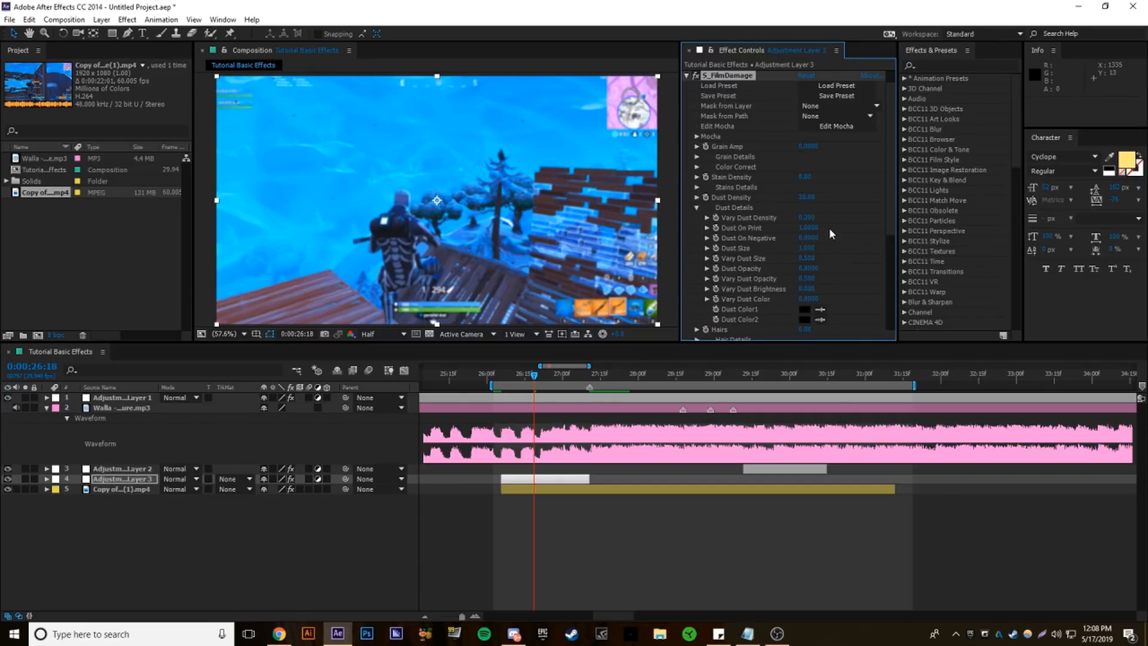
# Set S_FilmDamage's Dust Color1 and Dust Color2 to white
pyautogui.click(805, 309)
pyautogui.moveTo(531, 195); pyautogui.dragTo(498, 183)
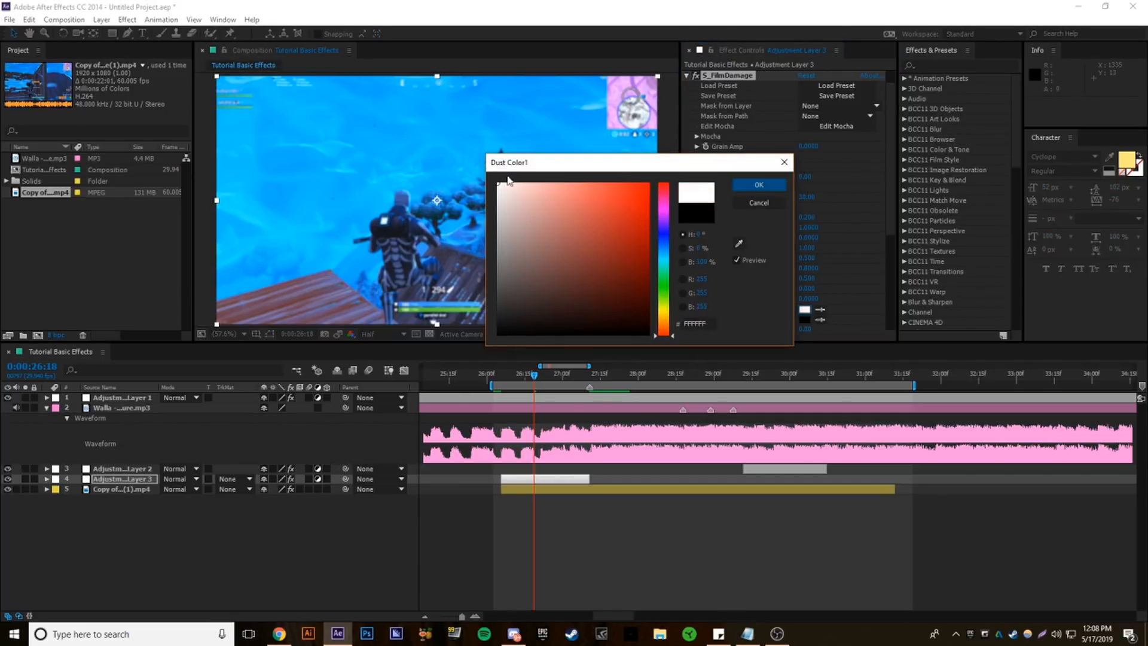
pyautogui.click(759, 186)
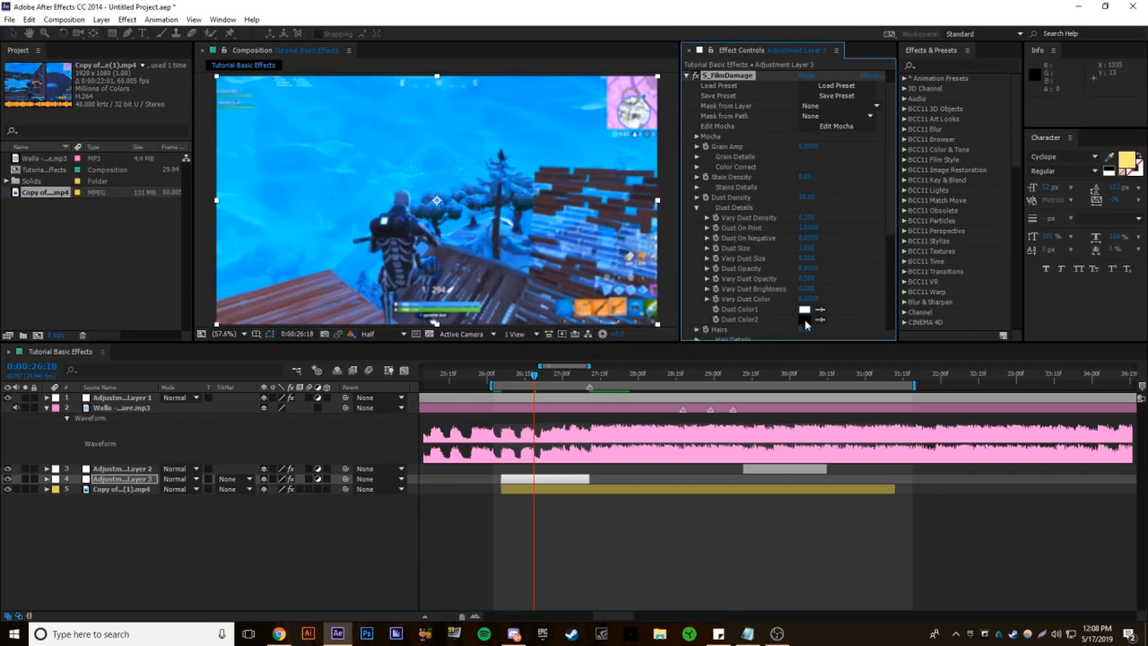
# Adjust S_FilmDamage's Dust Density, set Dust Size and Vary Dust Size to 1.5, and preview the section
pyautogui.click(806, 198)
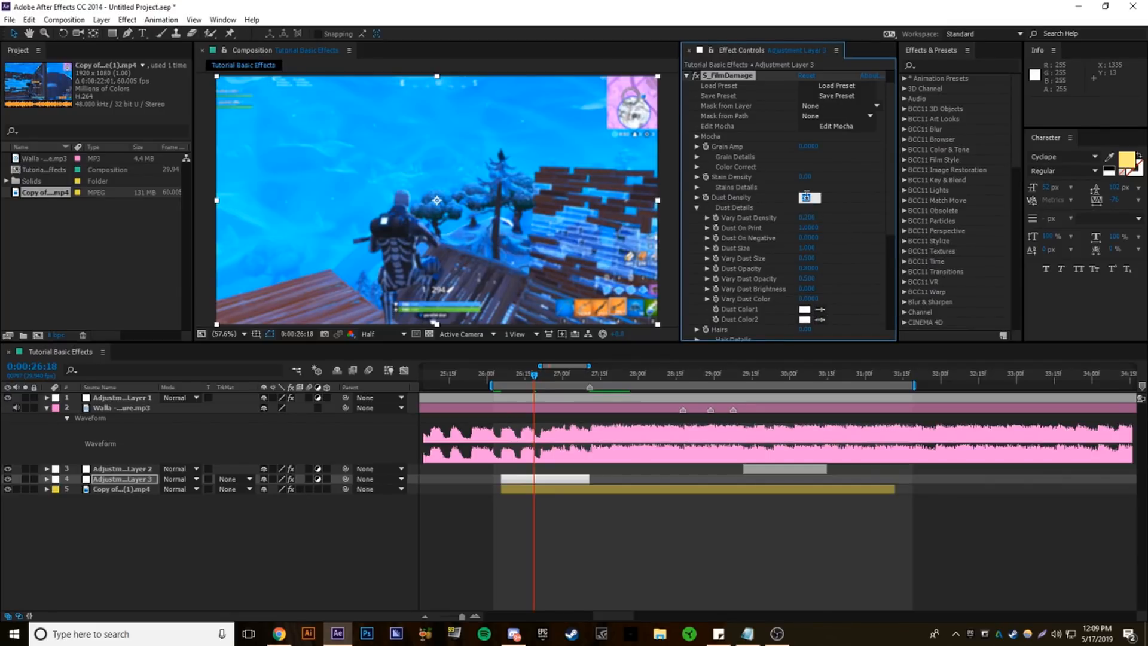
pyautogui.write('20')
pyautogui.press('Return')
pyautogui.click(808, 248)
pyautogui.click(808, 259)
pyautogui.write('1.5')
pyautogui.press('Return')
pyautogui.click(644, 463)
pyautogui.press('space')
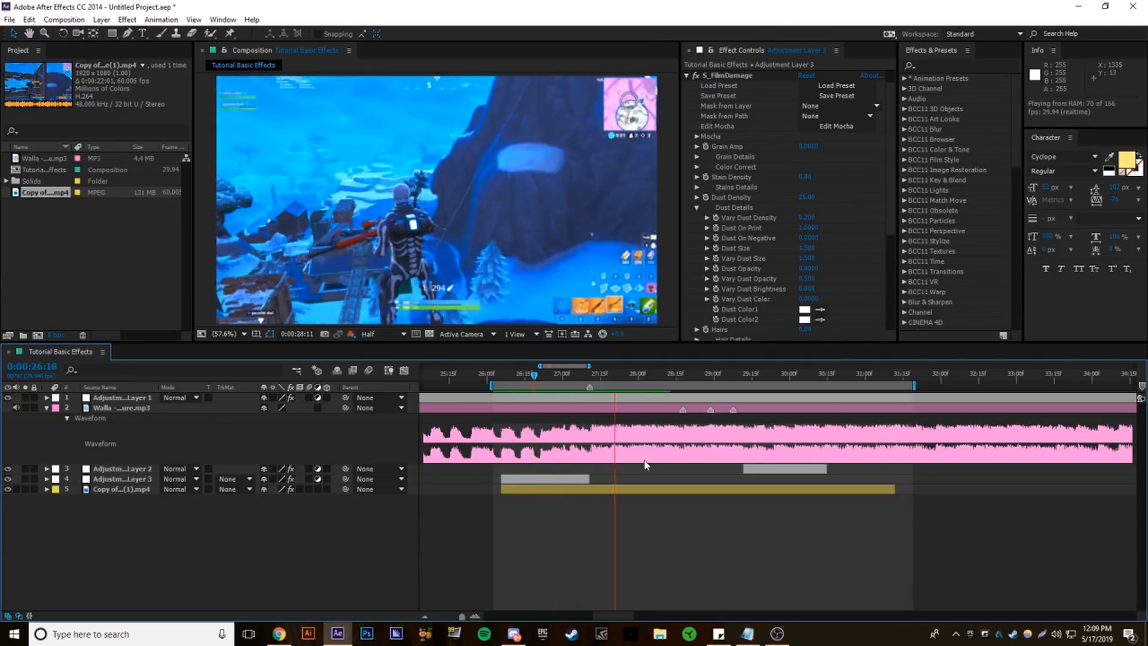
pyautogui.press('space')
# Set S_FilmDamage's Dust Size to 0.5 and preview the section
pyautogui.click(811, 248)
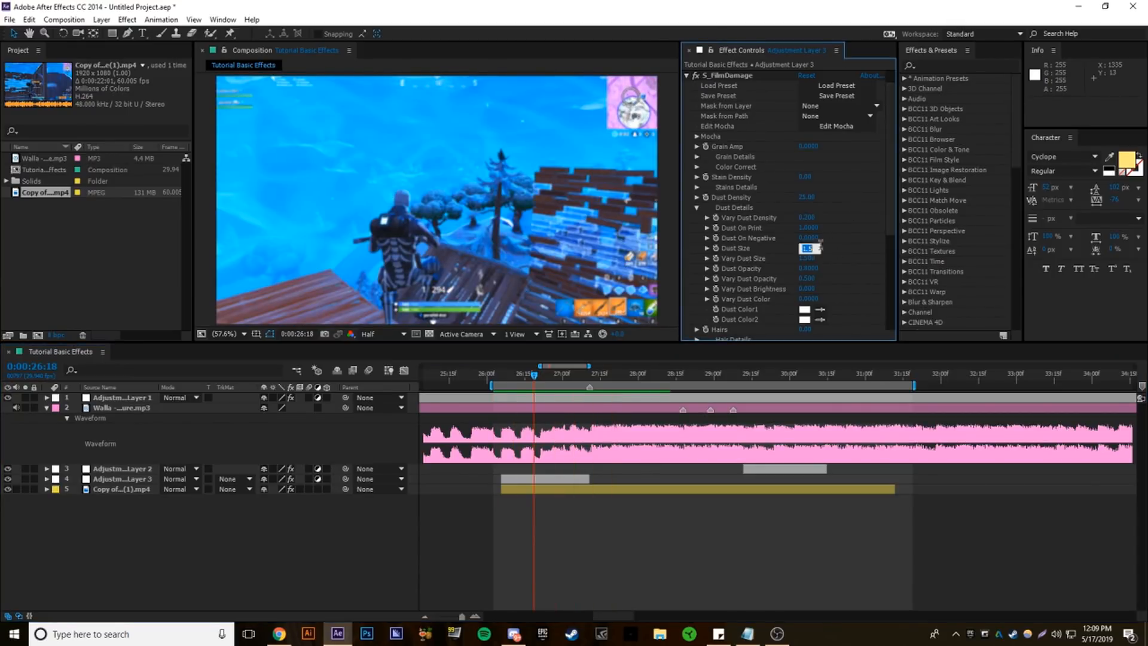
pyautogui.write('.5')
pyautogui.press('Return')
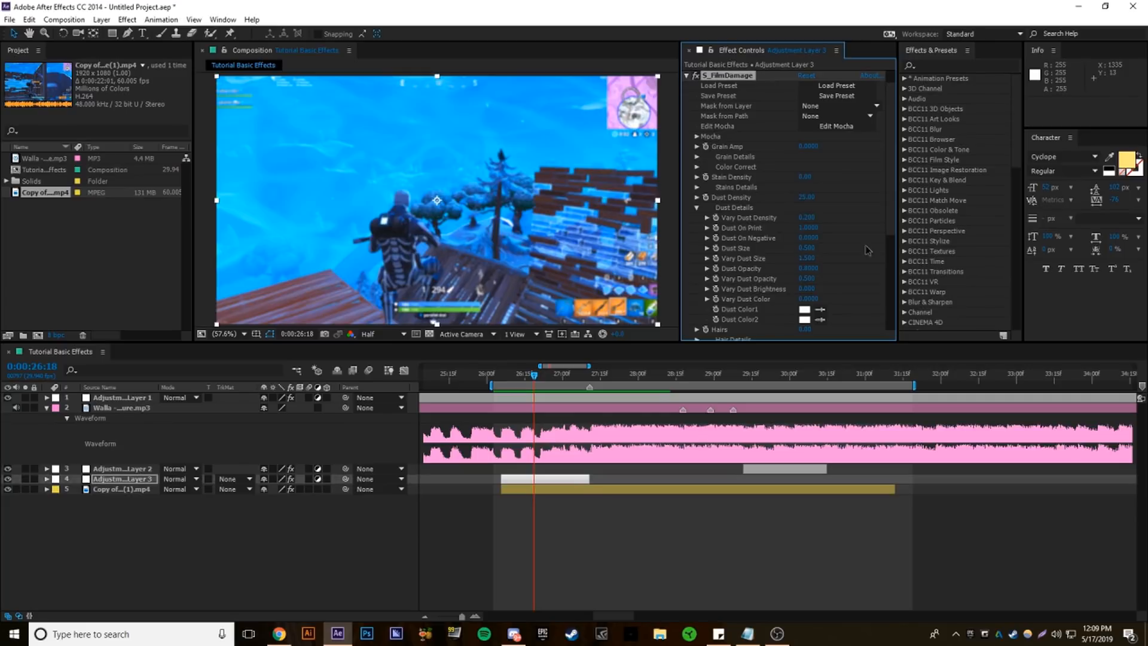
pyautogui.press('space')
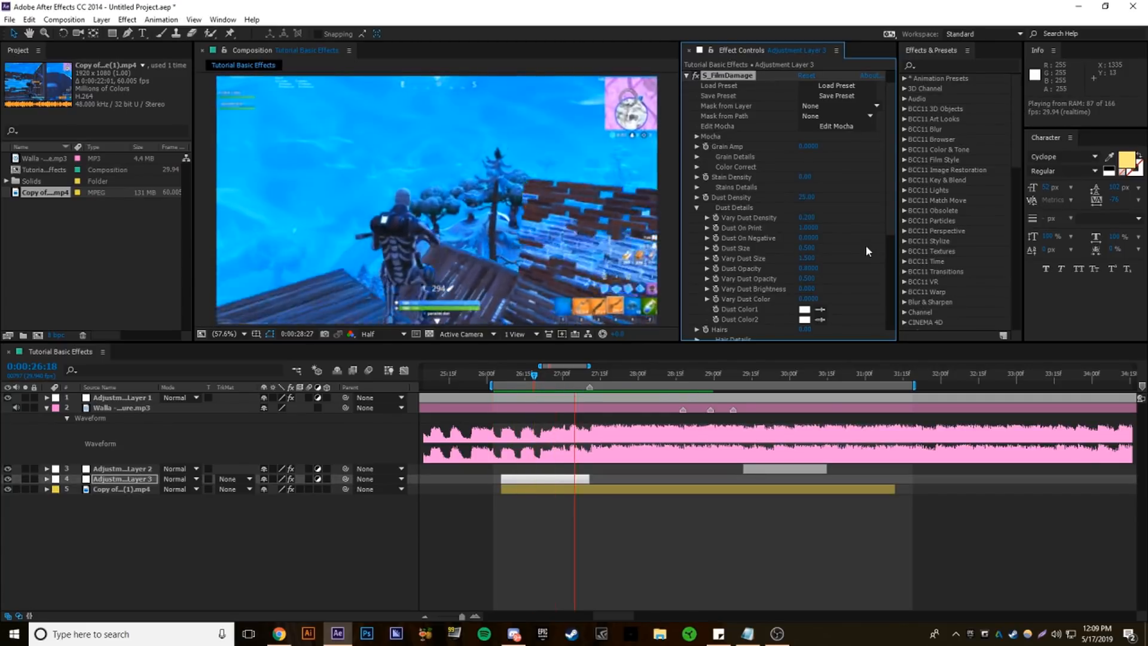
pyautogui.press('space')
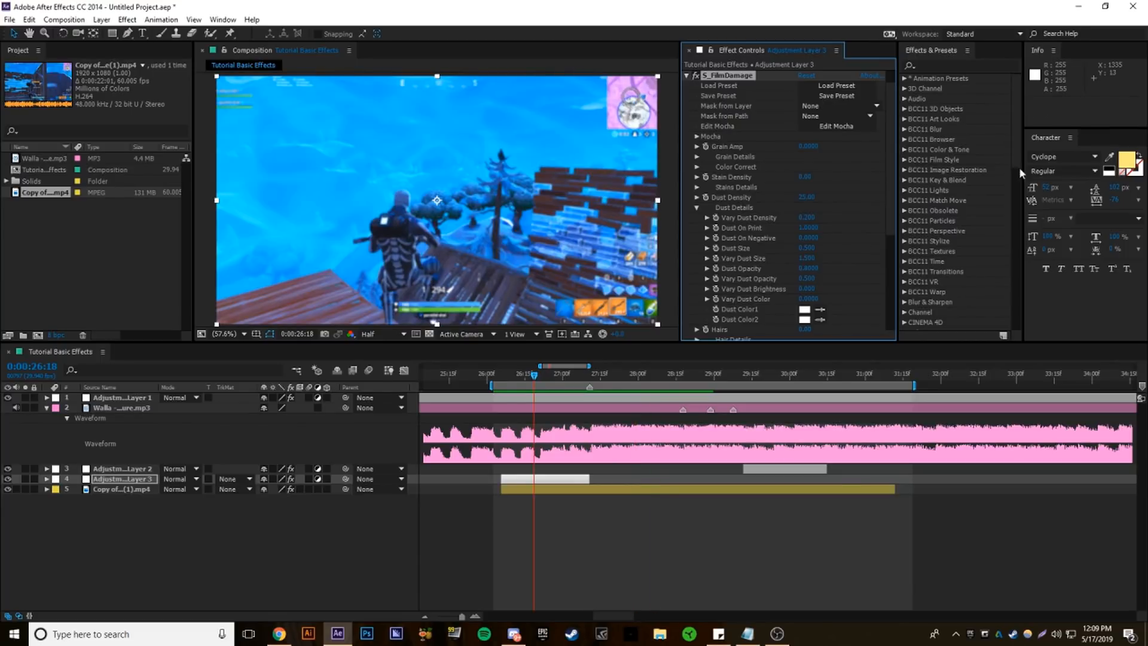
# Go to 0:00:26:20 and collapse the settings of S_FilmDamage and Posterize Time
pyautogui.click(538, 375)
pyautogui.moveTo(539, 375)
pyautogui.mouseDown()
pyautogui.moveTo(526, 375)
pyautogui.moveTo(538, 375)
pyautogui.mouseUp()
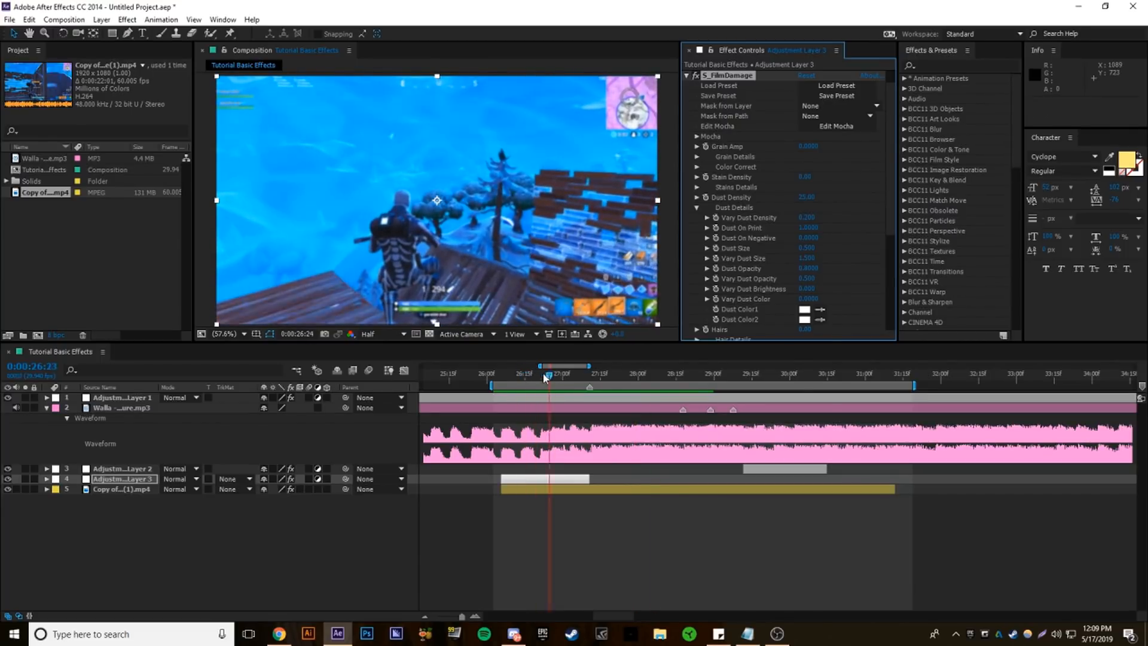
pyautogui.click(687, 76)
pyautogui.click(686, 76)
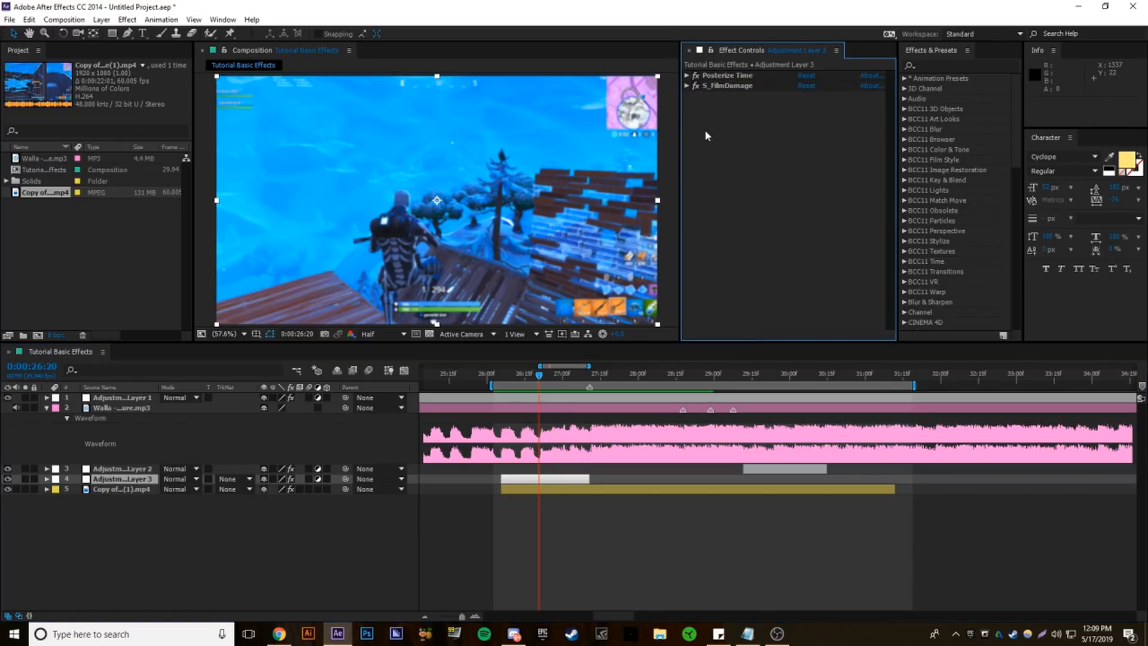
# Add an adjustment layer above the posterized adjustment layer and trim it to span 0:00:26:05 to 0:00:27:09
pyautogui.click(521, 480)
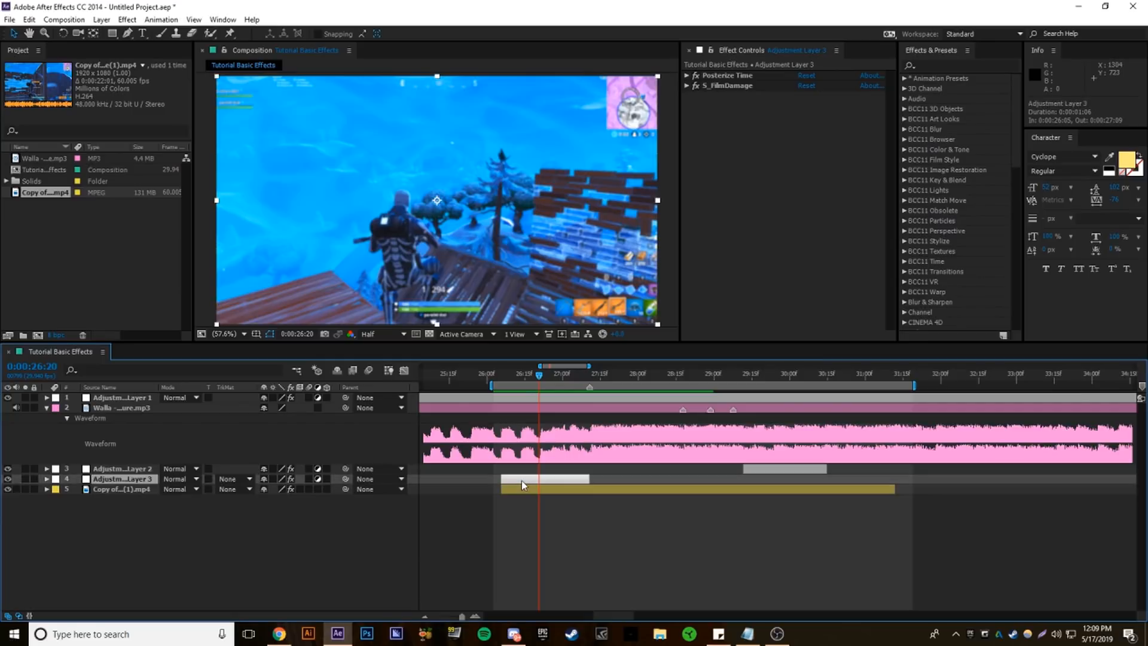
pyautogui.hotkey('ctrl', 'alt', 'y')
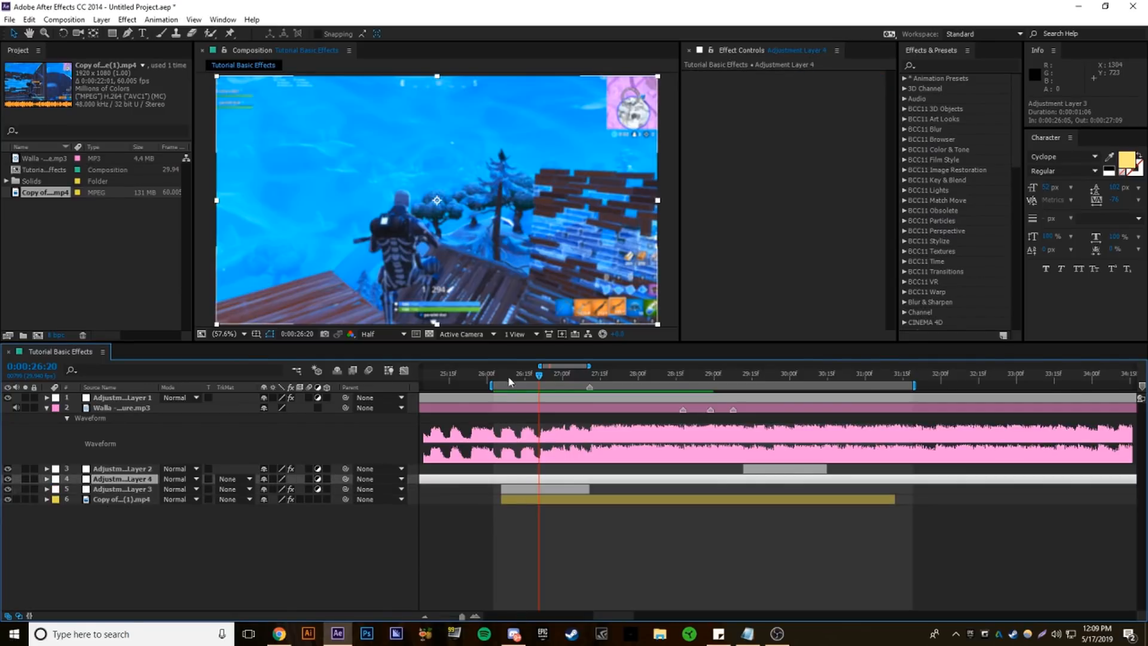
pyautogui.click(504, 375)
pyautogui.moveTo(504, 375); pyautogui.dragTo(502, 376)
pyautogui.hotkey('alt', '[')
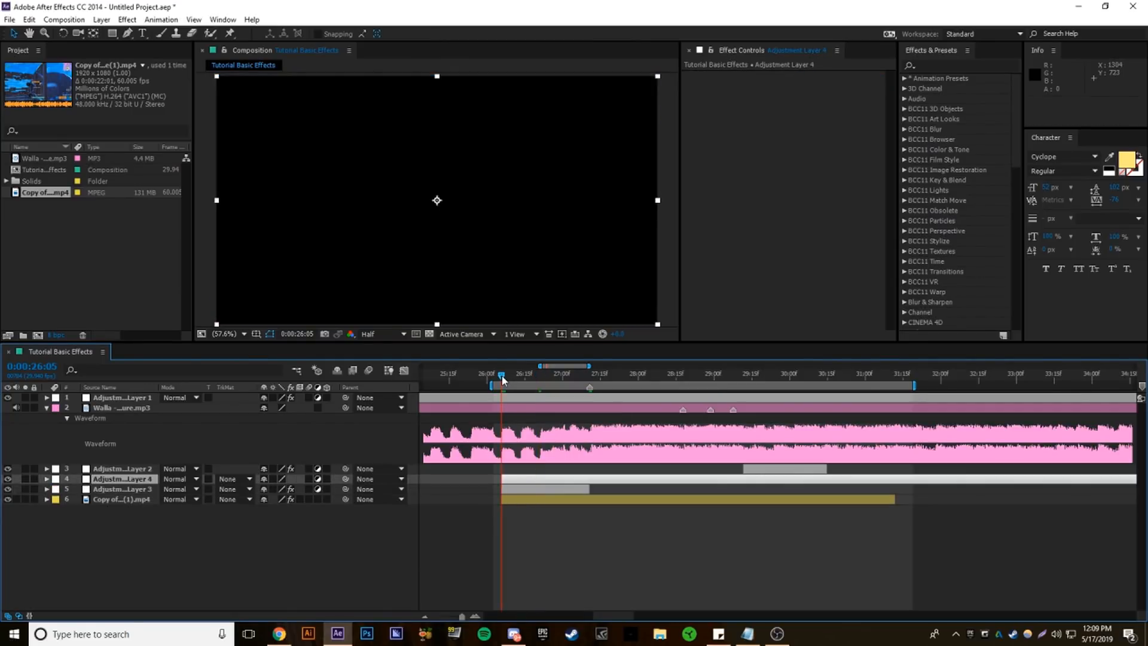
pyautogui.click(588, 375)
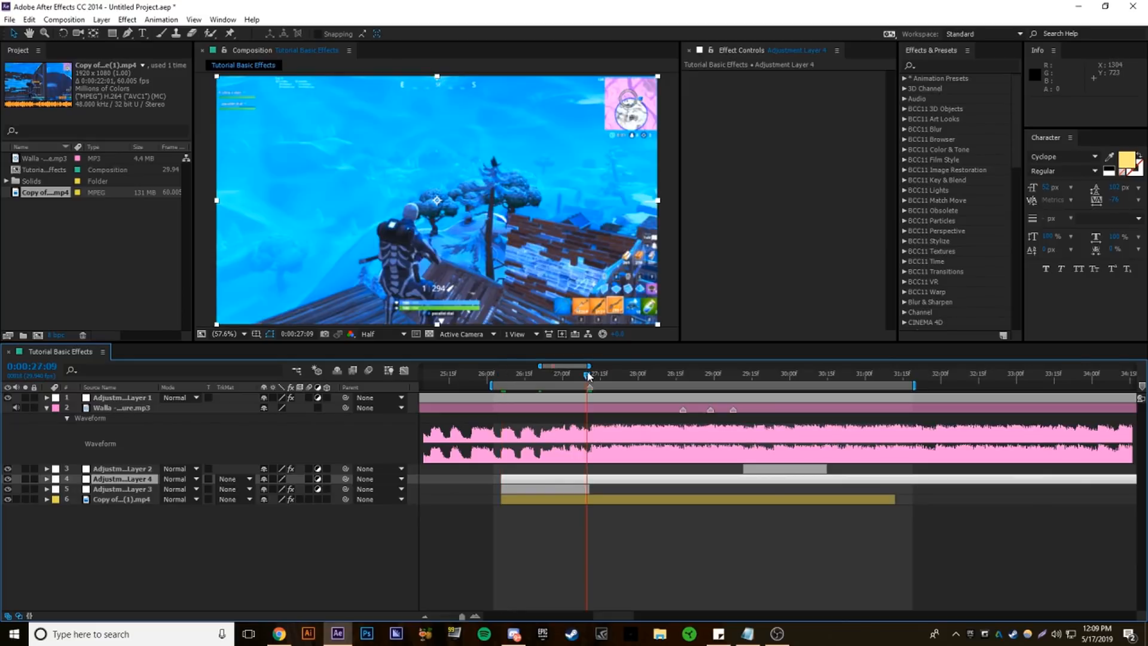
pyautogui.hotkey('alt', ']')
# Apply omino colorizer to the new adjustment layer and set its color to teal 00FFB4
pyautogui.moveTo(587, 376); pyautogui.dragTo(526, 380)
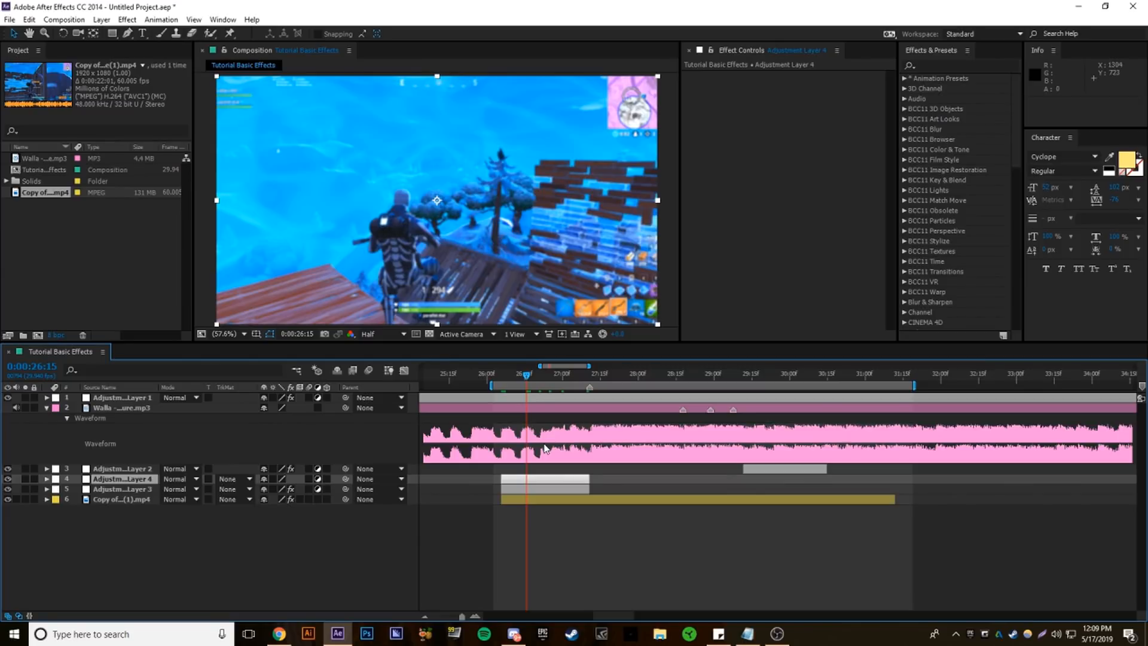
pyautogui.hotkey('ctrl', 'space')
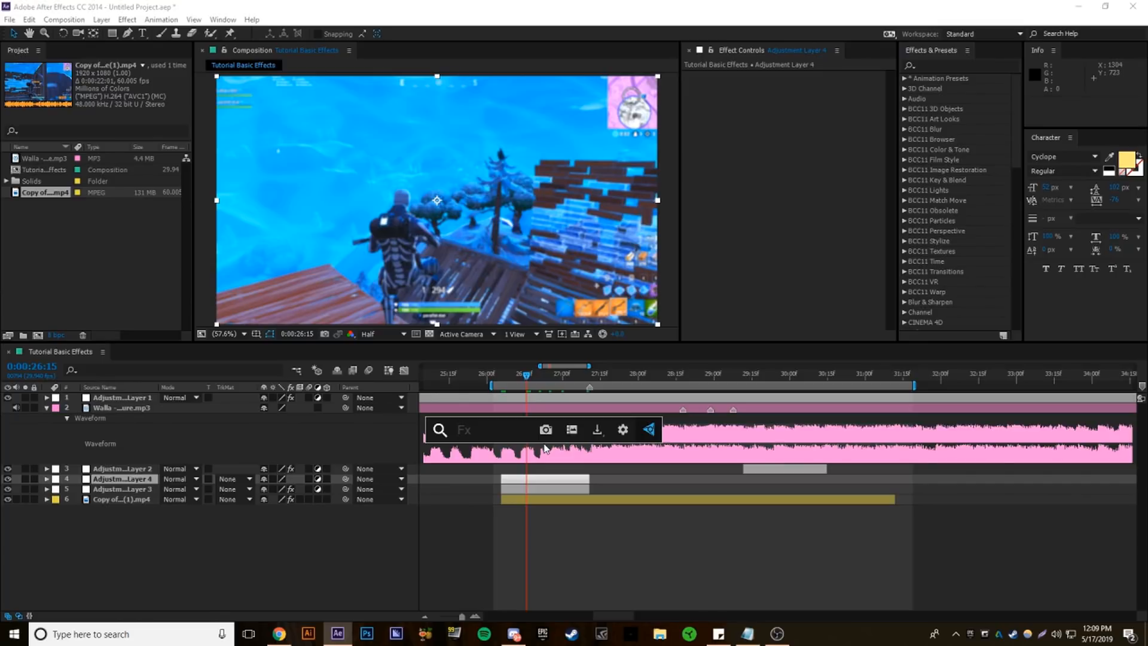
pyautogui.write('omin')
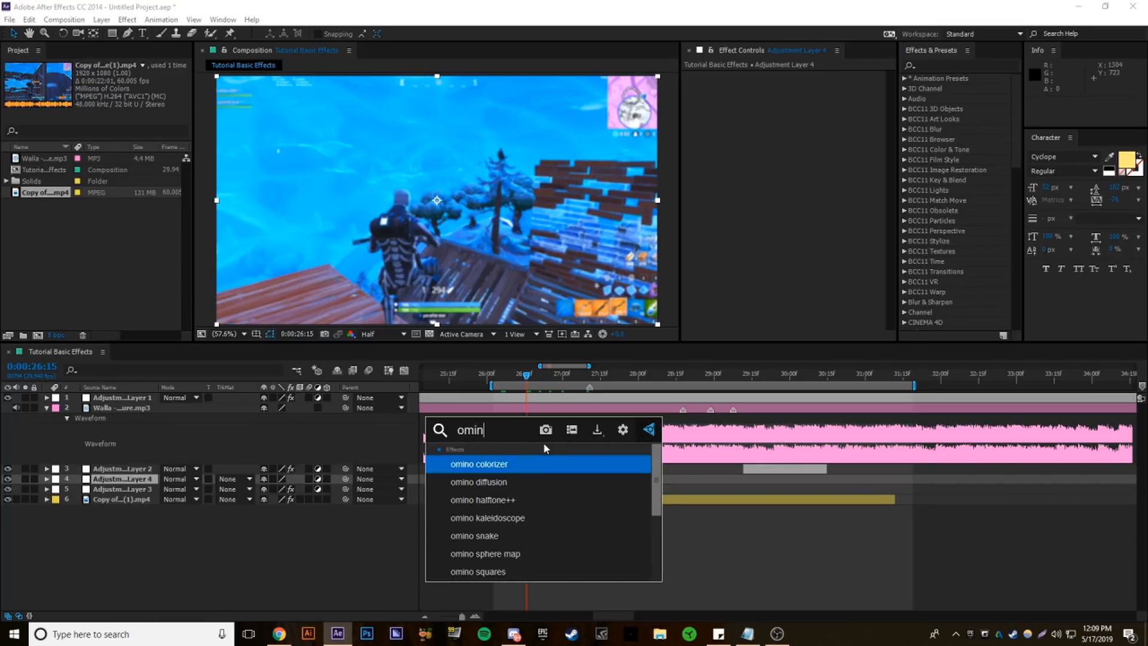
pyautogui.press('Return')
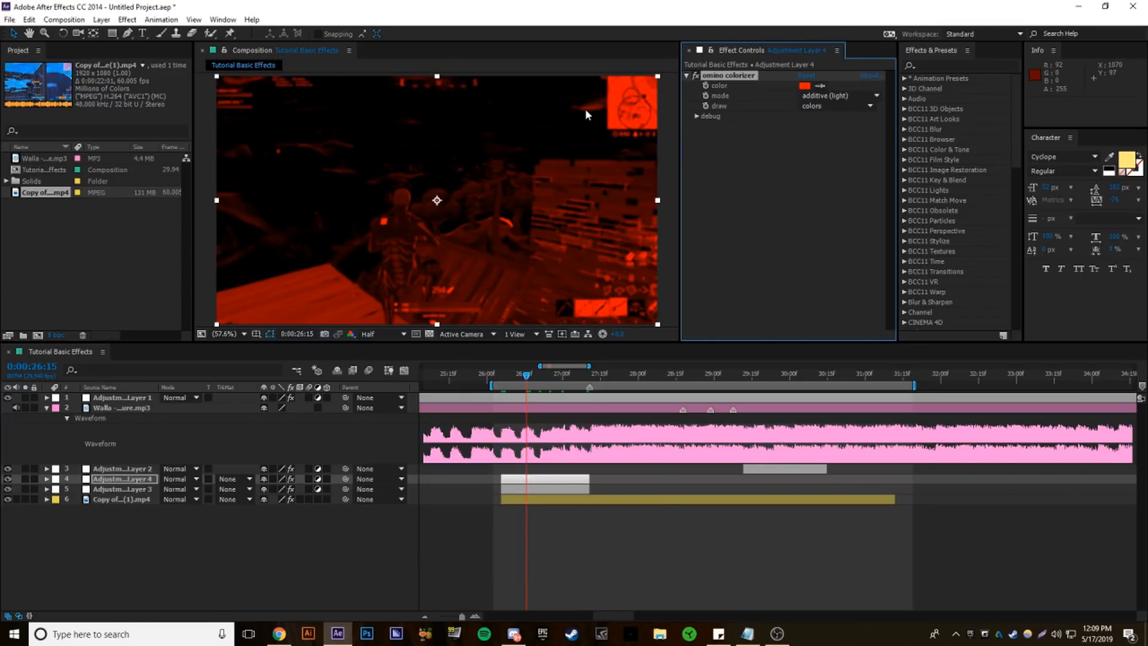
pyautogui.click(803, 87)
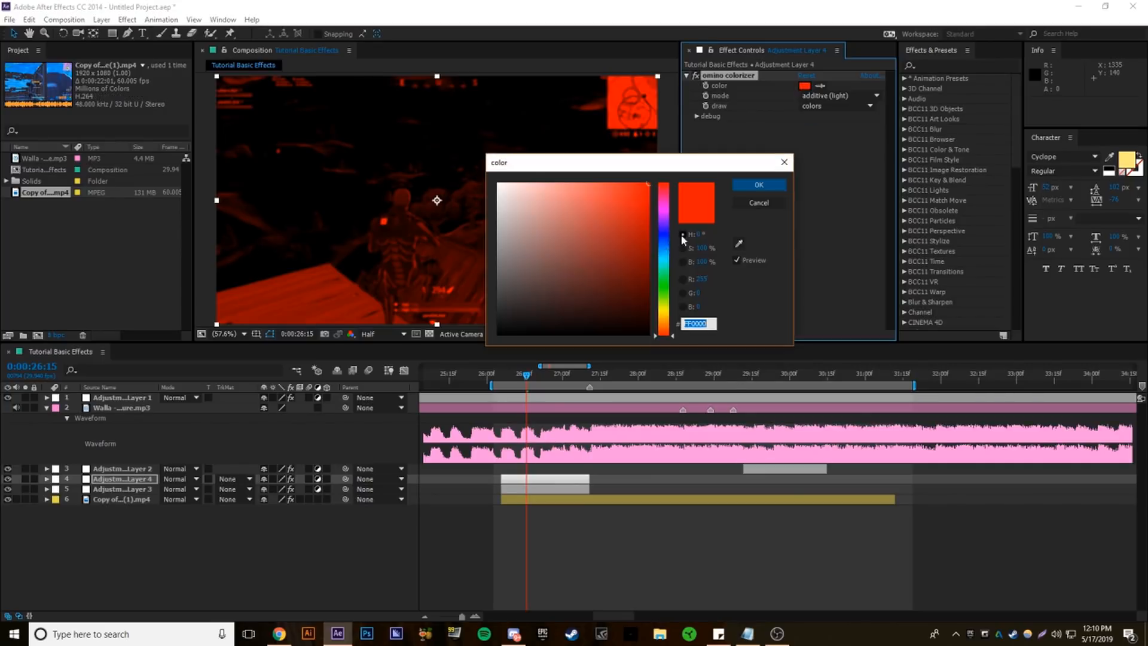
pyautogui.click(663, 264)
pyautogui.moveTo(664, 269)
pyautogui.mouseDown()
pyautogui.moveTo(665, 198)
pyautogui.moveTo(668, 284)
pyautogui.moveTo(670, 273)
pyautogui.mouseUp()
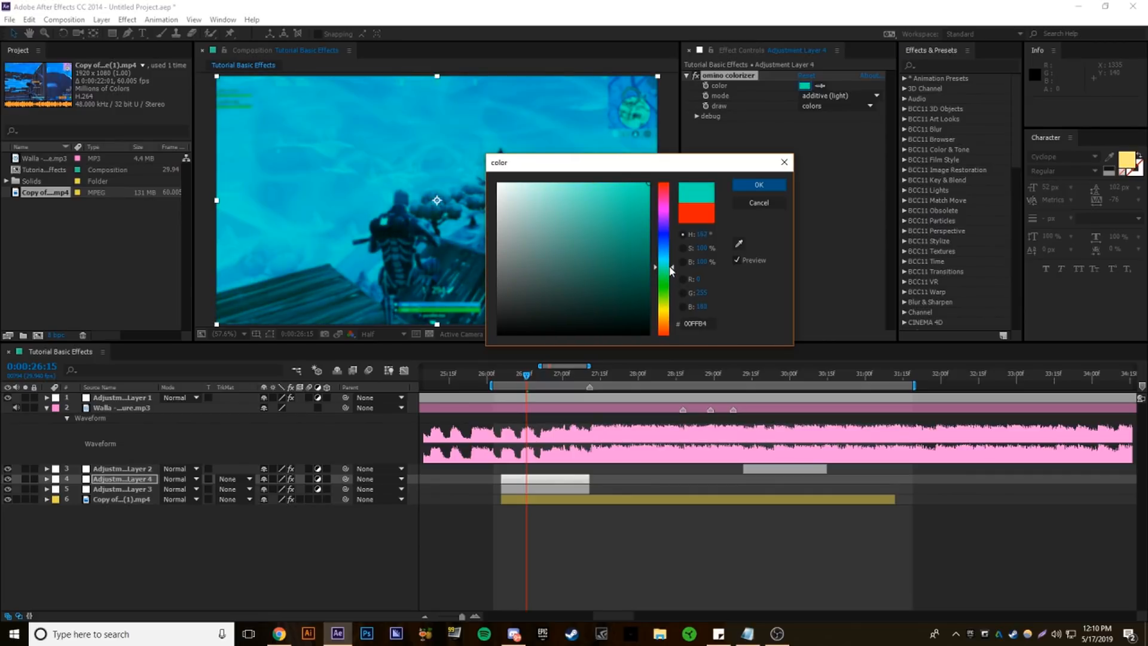
pyautogui.click(756, 184)
# Keyframe the colorizer layer's Opacity from 100% at 0:00:26:07 to 0% at 0:00:27:09
pyautogui.click(500, 378)
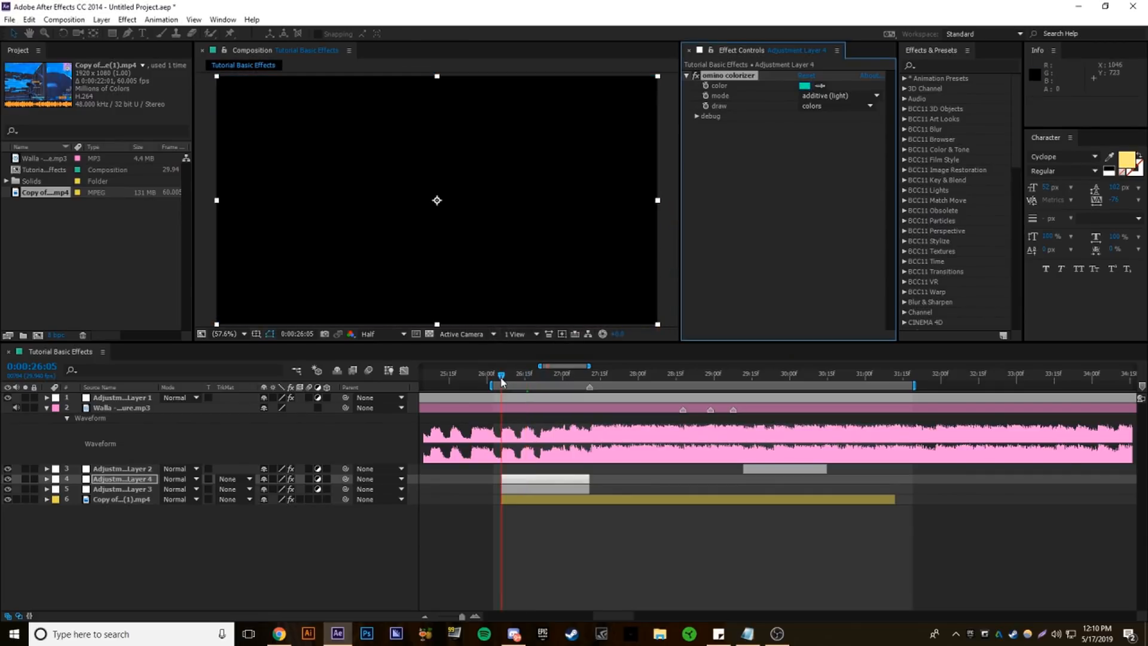
pyautogui.moveTo(505, 380); pyautogui.dragTo(506, 379)
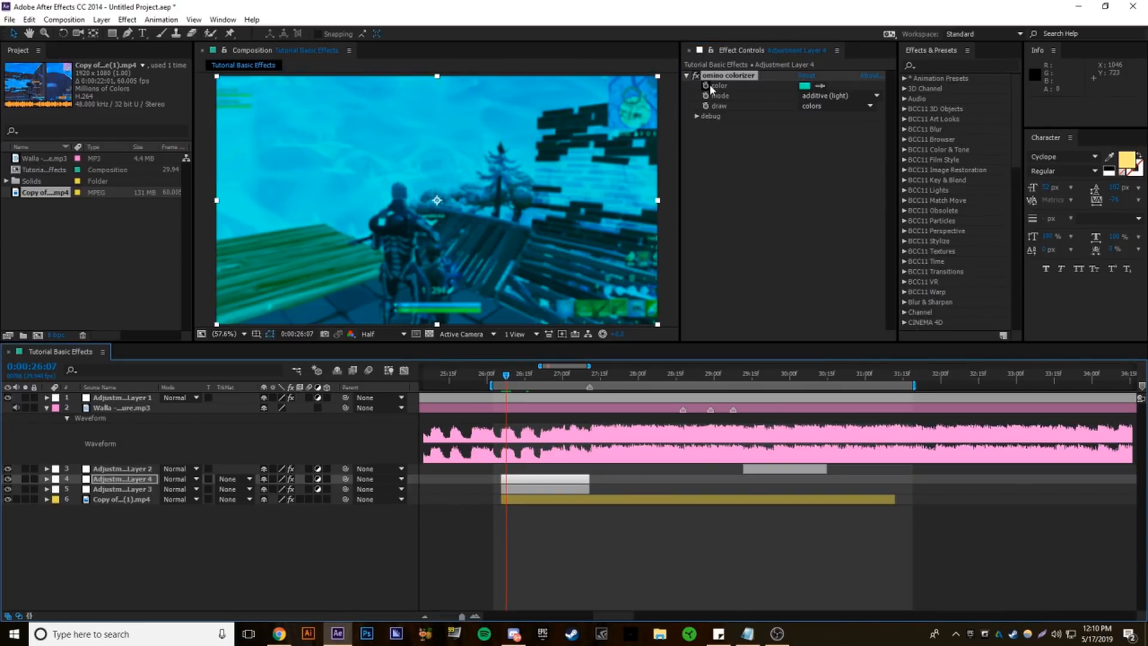
pyautogui.press('t')
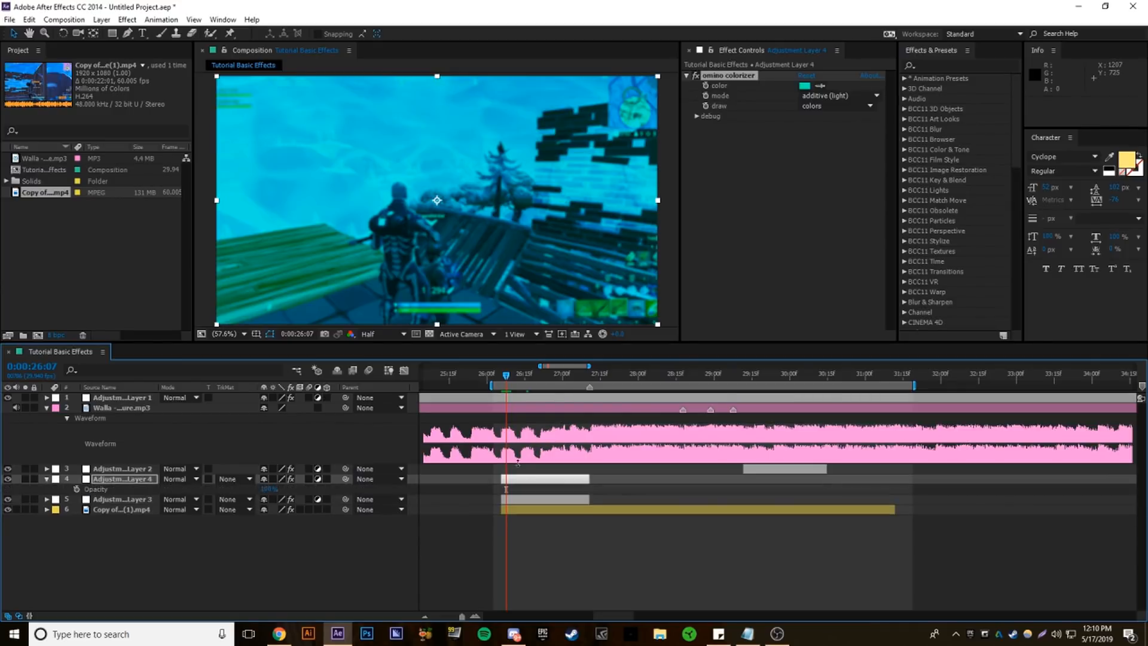
pyautogui.click(76, 489)
pyautogui.click(577, 379)
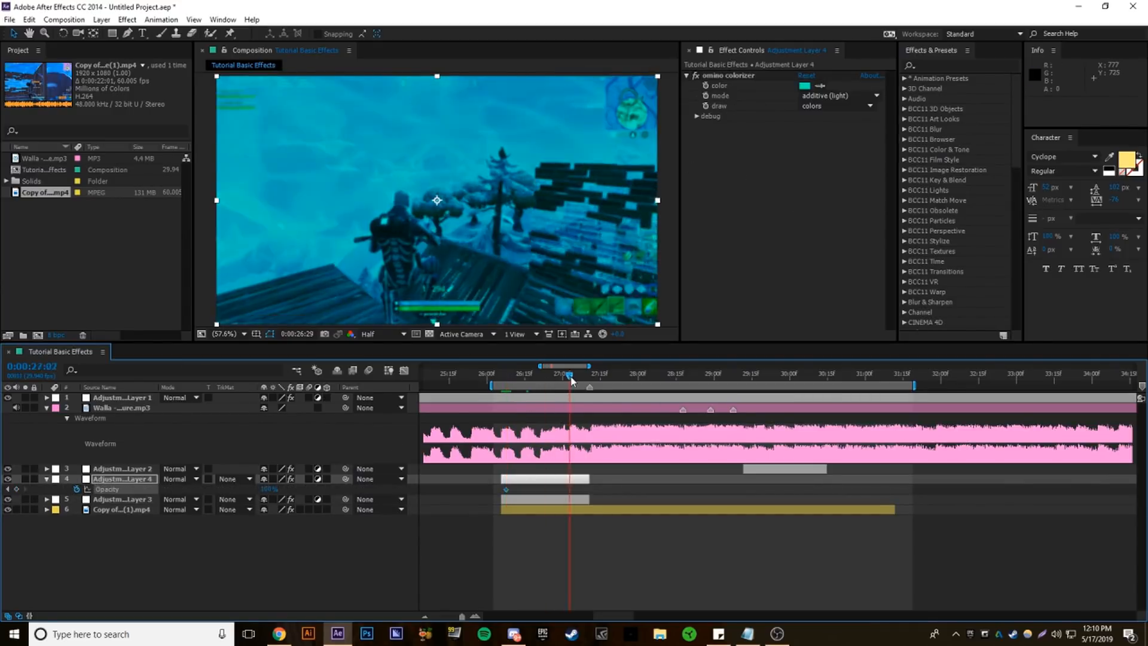
pyautogui.moveTo(577, 379); pyautogui.dragTo(587, 378)
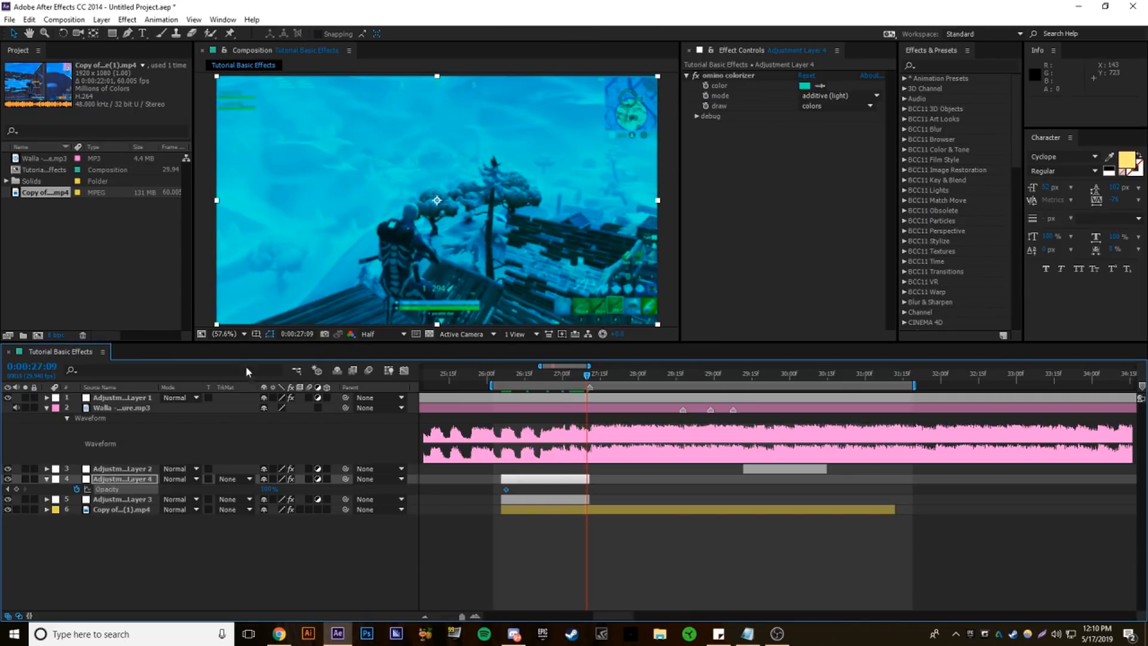
pyautogui.moveTo(265, 490); pyautogui.dragTo(144, 496)
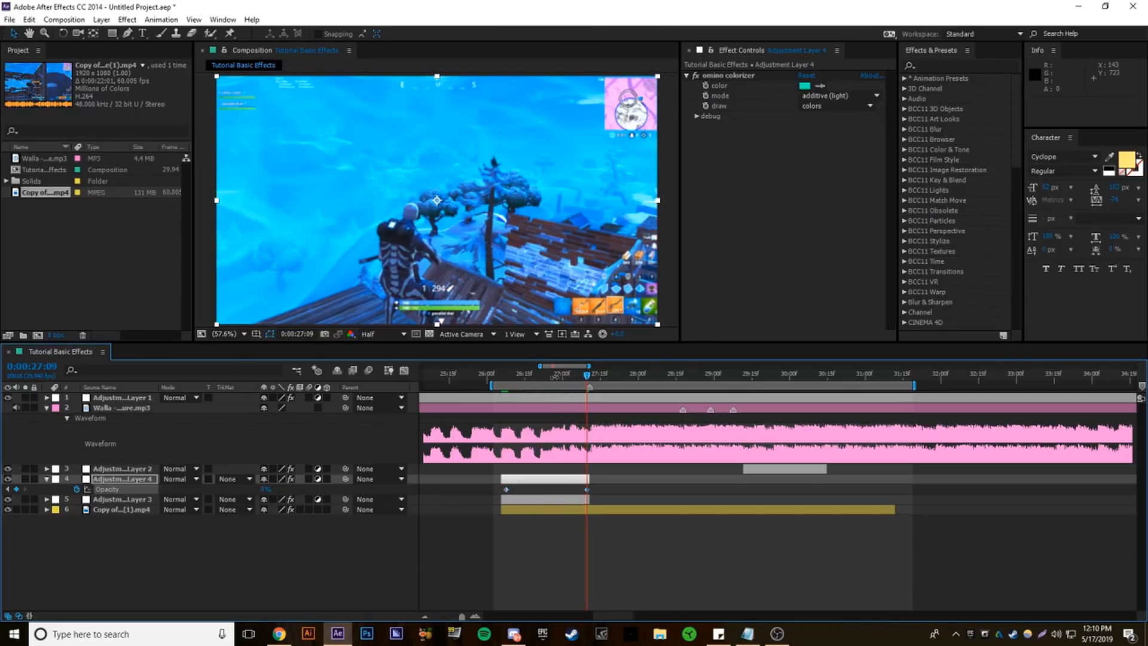
# Go to 0:00:26:16 and apply S_Flicker to the adjustment layer that carries omino colorizer
pyautogui.moveTo(532, 378)
pyautogui.mouseDown()
pyautogui.moveTo(577, 379)
pyautogui.moveTo(496, 407)
pyautogui.moveTo(538, 412)
pyautogui.moveTo(499, 416)
pyautogui.moveTo(501, 375)
pyautogui.moveTo(528, 375)
pyautogui.mouseUp()
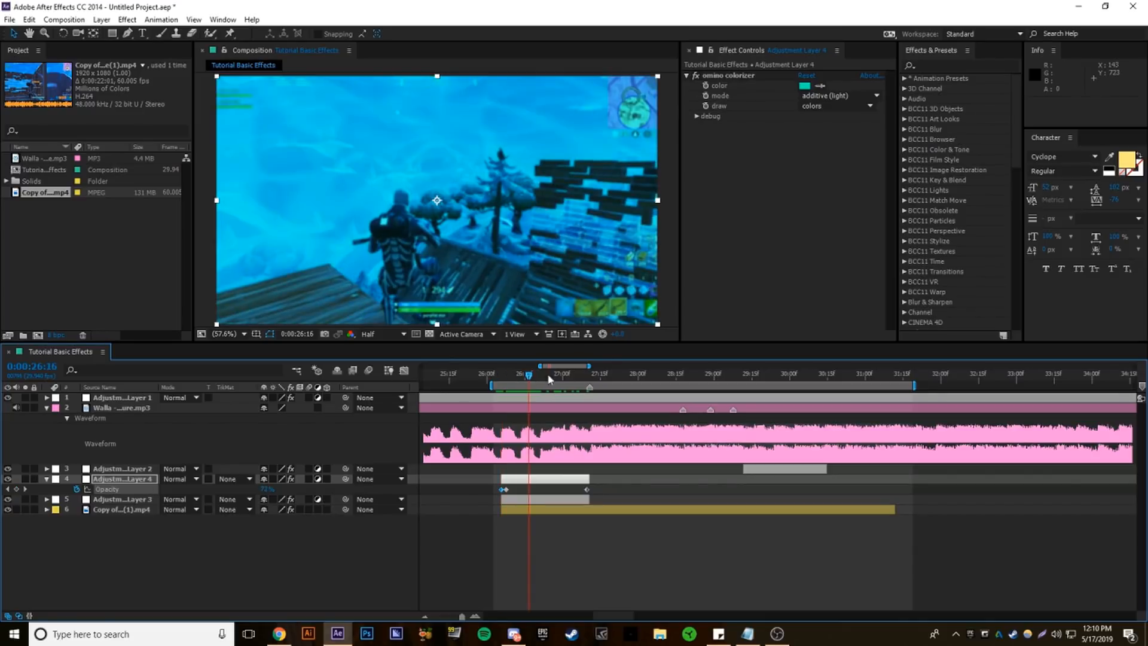
pyautogui.hotkey('ctrl', 'space')
pyautogui.write('flicker')
pyautogui.press('Down')
pyautogui.press('Down')
pyautogui.press('Down')
pyautogui.press('Down')
pyautogui.press('Down')
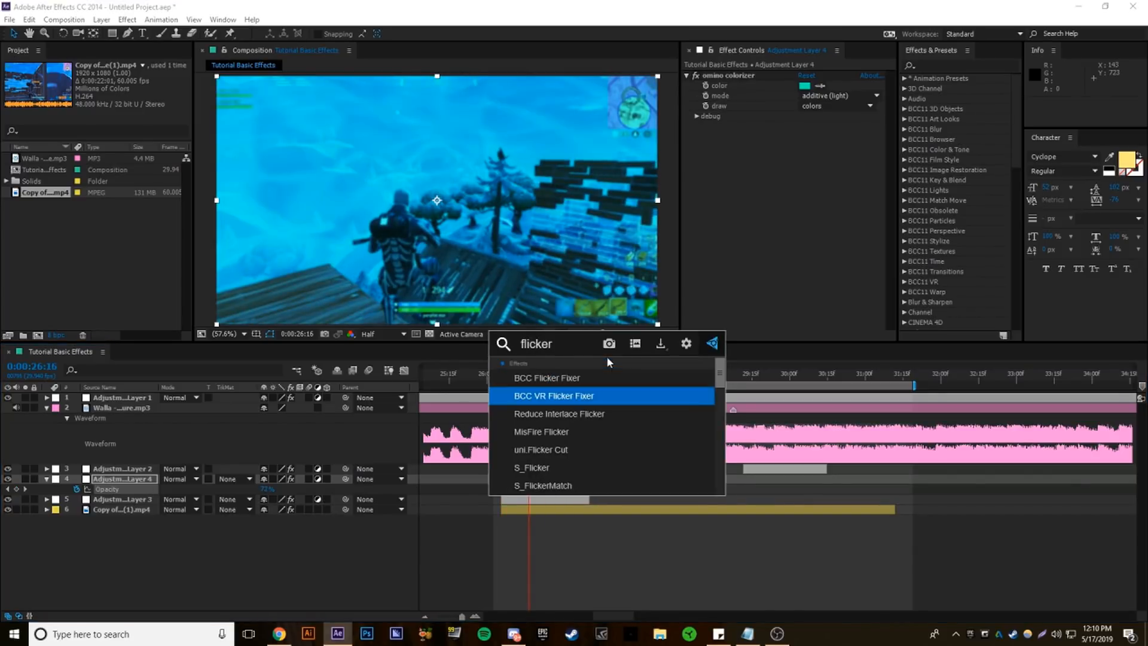
pyautogui.press('Return')
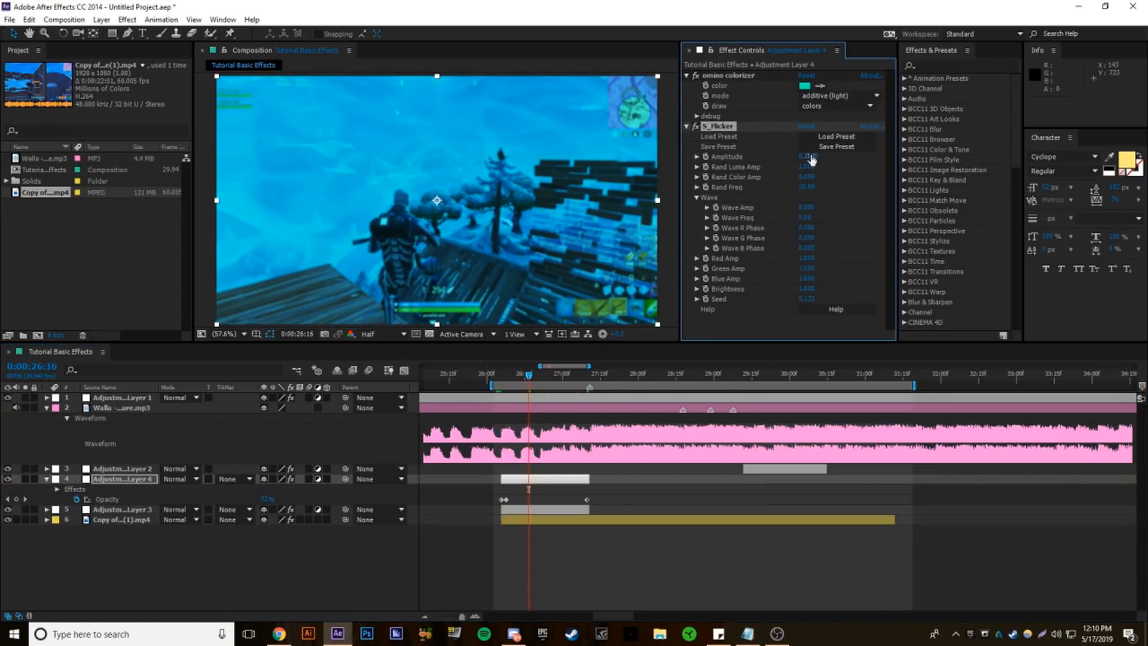
# Set S_Flicker's Amplitude to 0.3, adjust its Rand Freq, and preview the section
pyautogui.click(807, 156)
pyautogui.write('0.3')
pyautogui.press('Return')
pyautogui.click(806, 188)
pyautogui.press('Return')
pyautogui.press('space')
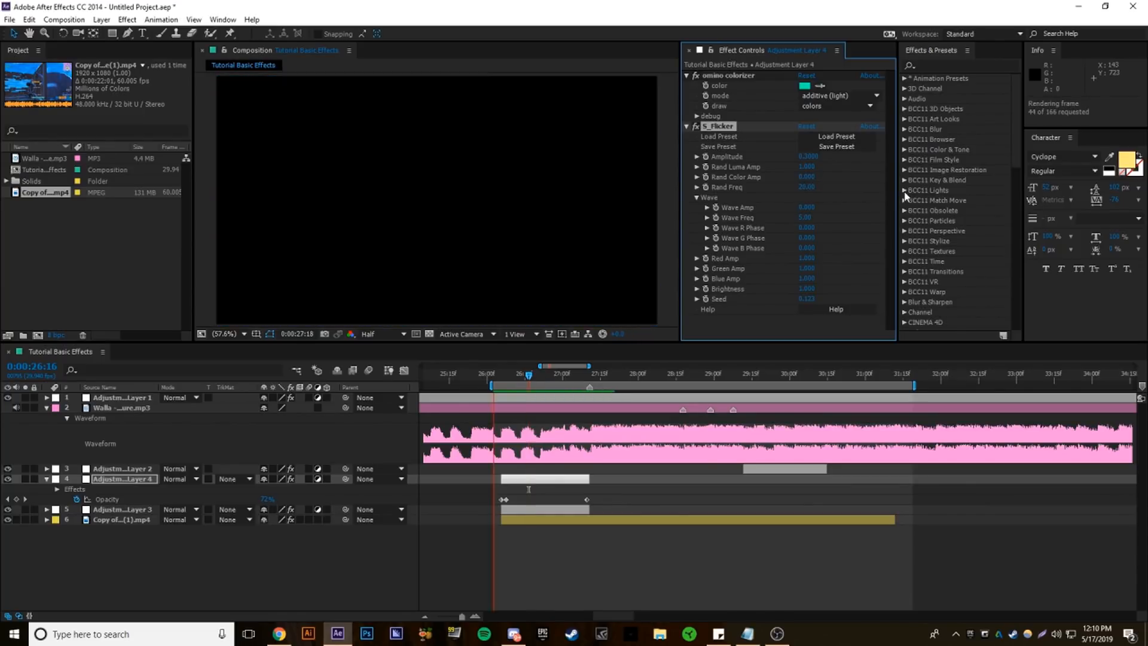
pyautogui.press('space')
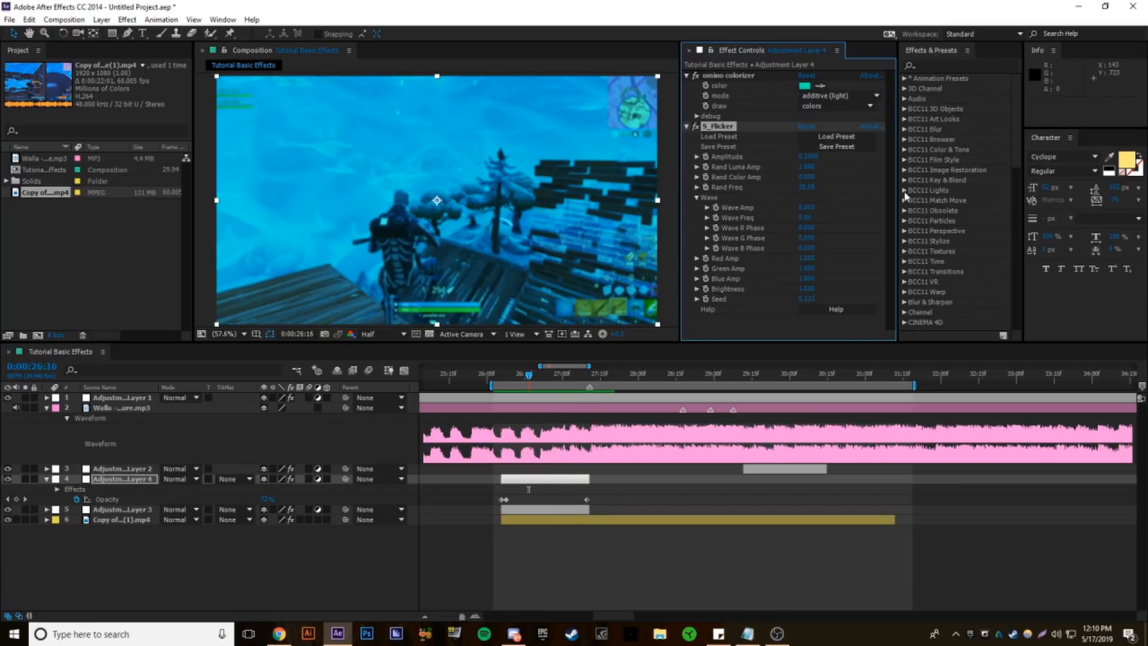
# Move the colorizer adjustment layer below the one with Posterize Time and S_FilmDamage, and preview the work area
pyautogui.click(552, 510)
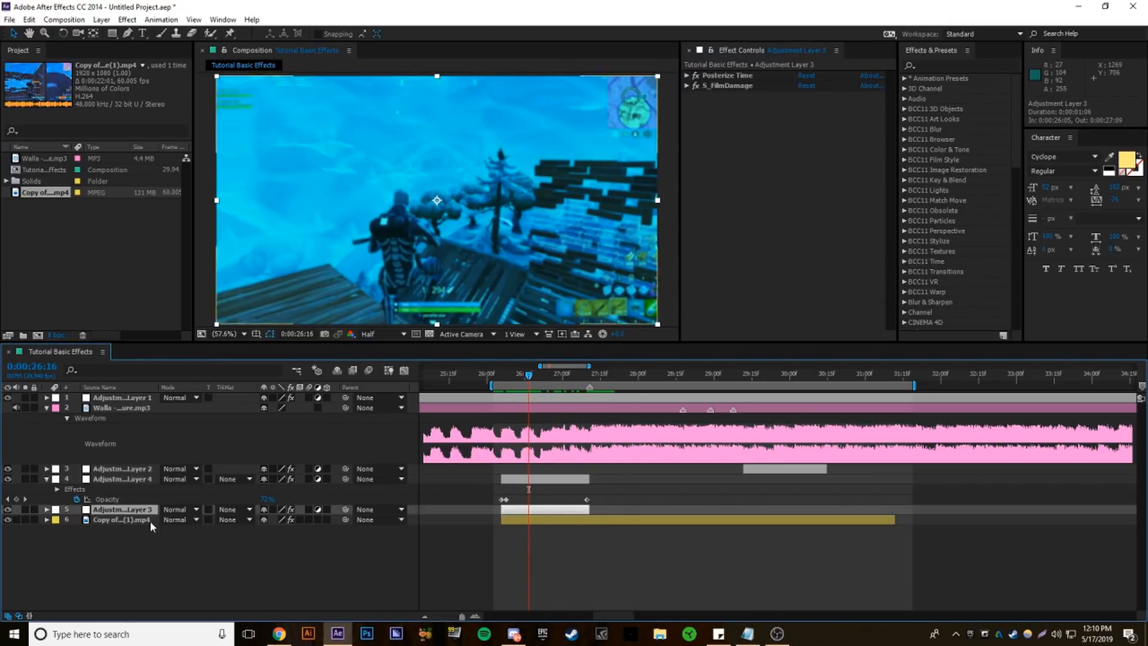
pyautogui.moveTo(140, 479); pyautogui.dragTo(142, 516)
pyautogui.moveTo(565, 611); pyautogui.dragTo(642, 611)
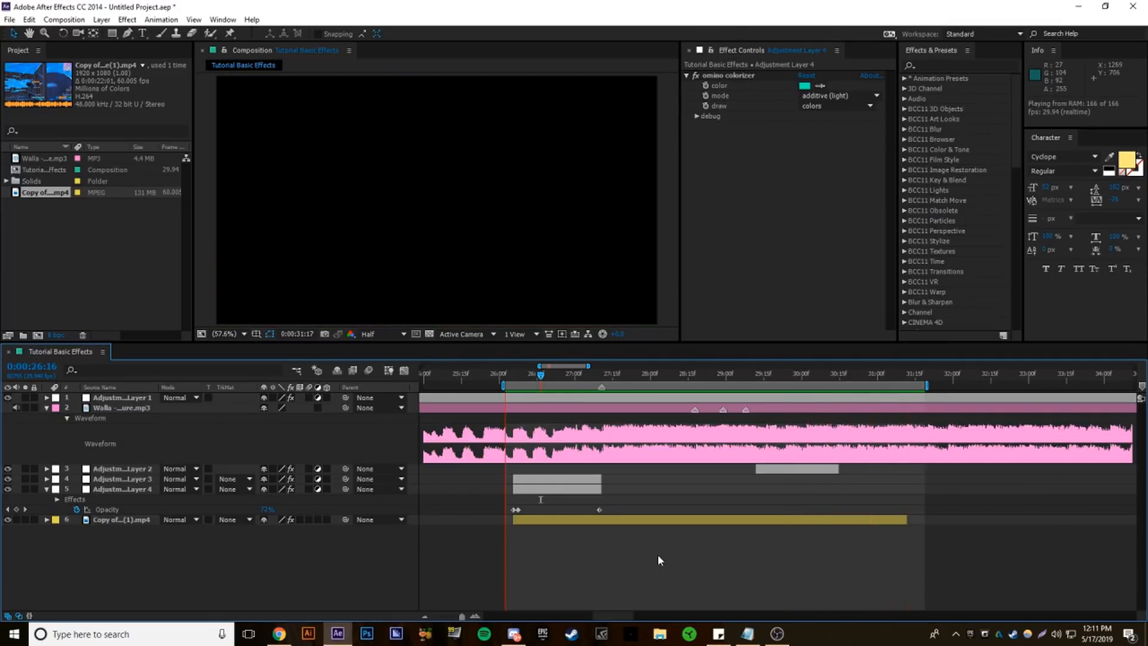
# Start Opacity keyframing on the gameplay clip and align the first keyframe at 0:00:28:11 with the first Twitch Amount keyframe
pyautogui.moveTo(705, 376); pyautogui.dragTo(657, 379)
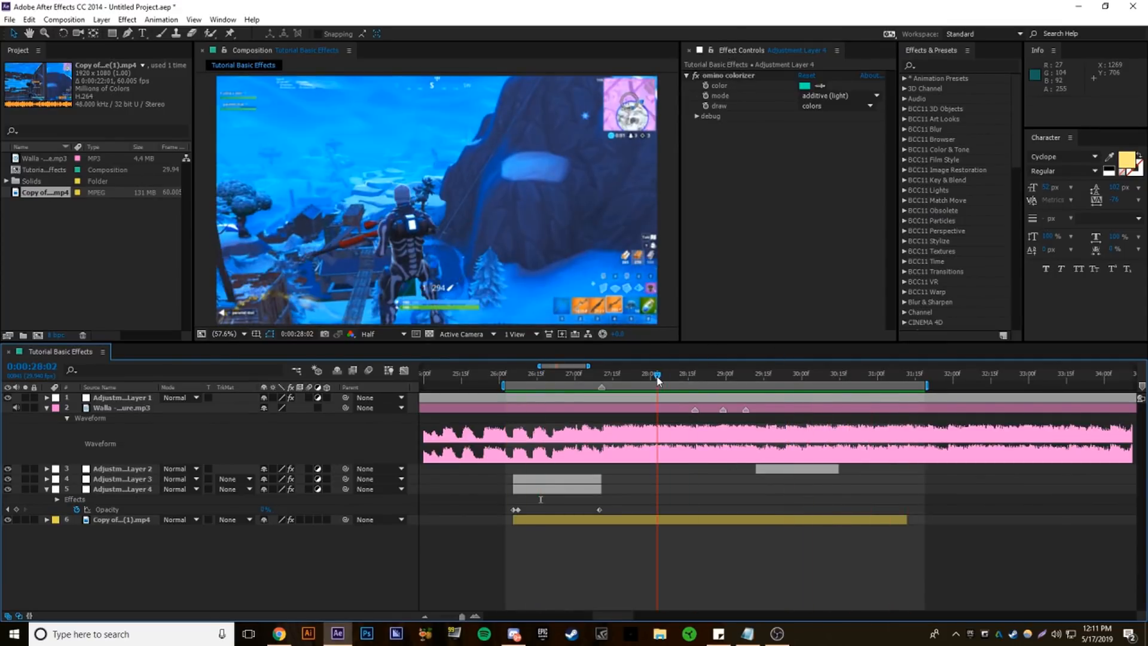
pyautogui.click(665, 520)
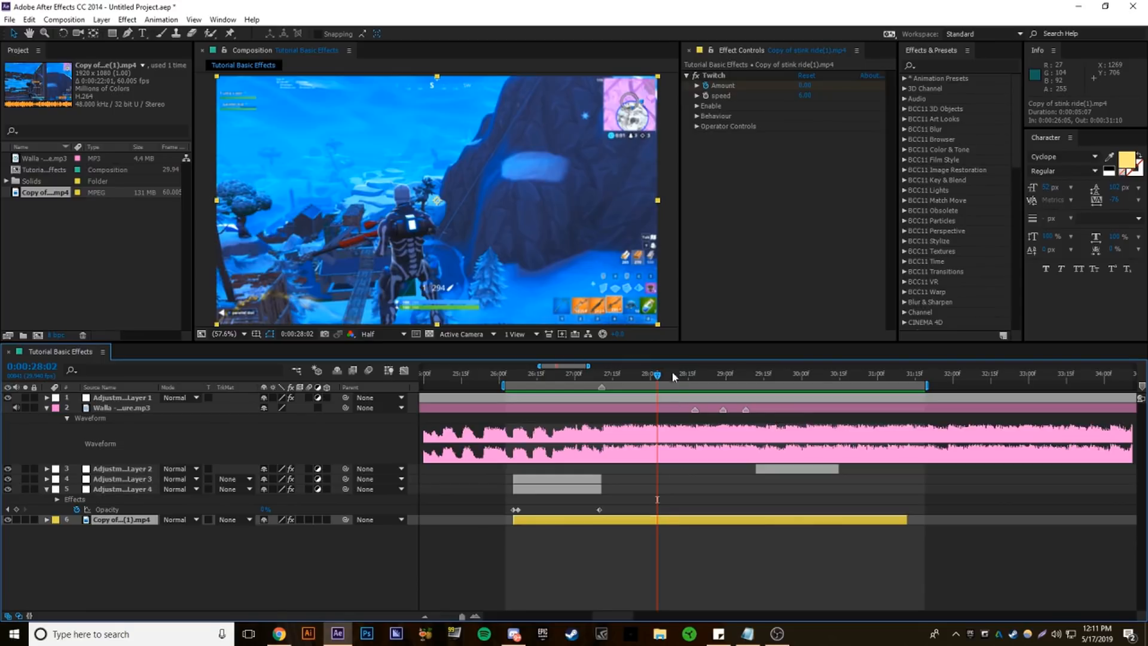
pyautogui.press('t')
pyautogui.click(76, 529)
pyautogui.click(725, 374)
pyautogui.moveTo(733, 377); pyautogui.dragTo(770, 379)
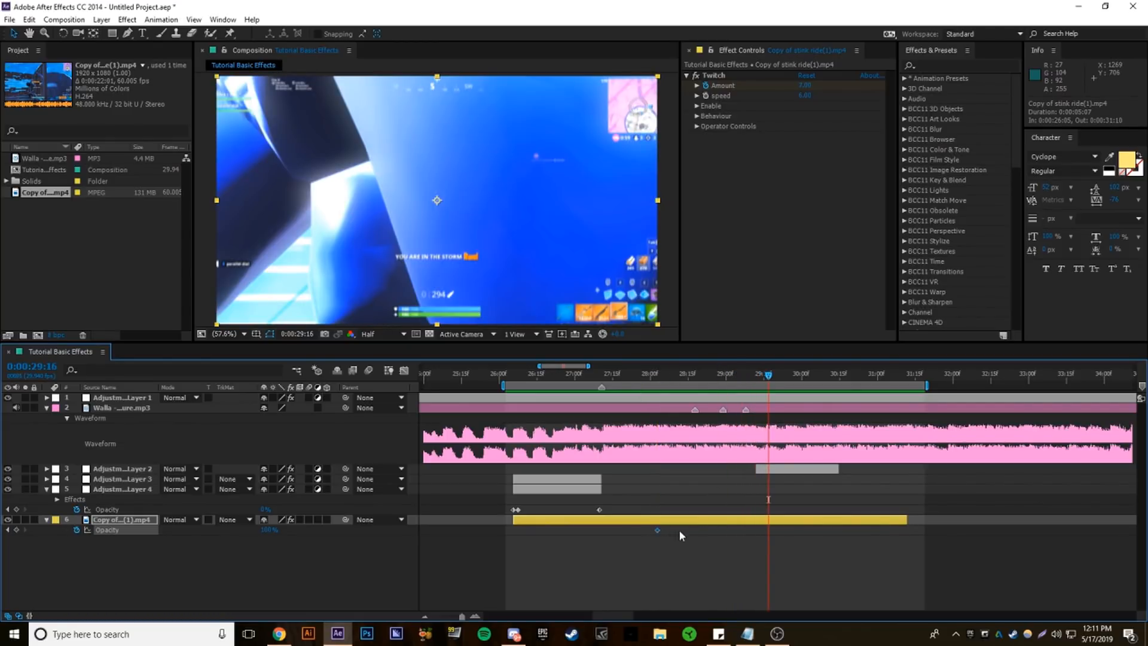
pyautogui.moveTo(680, 531); pyautogui.dragTo(697, 536)
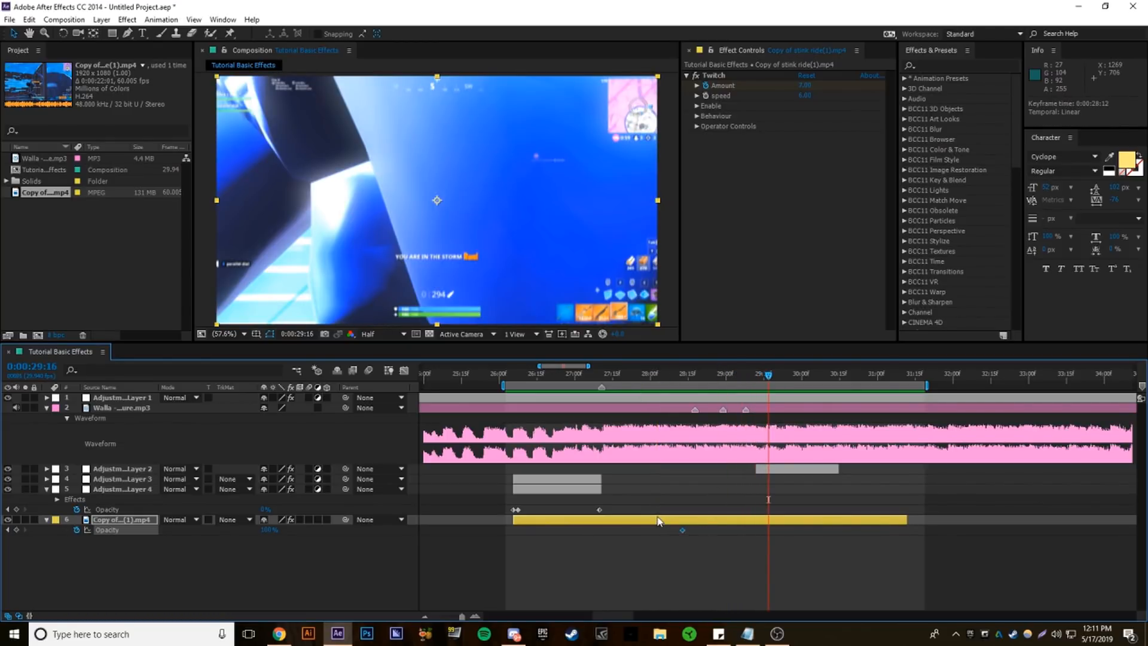
pyautogui.press('u')
pyautogui.moveTo(681, 559); pyautogui.dragTo(680, 562)
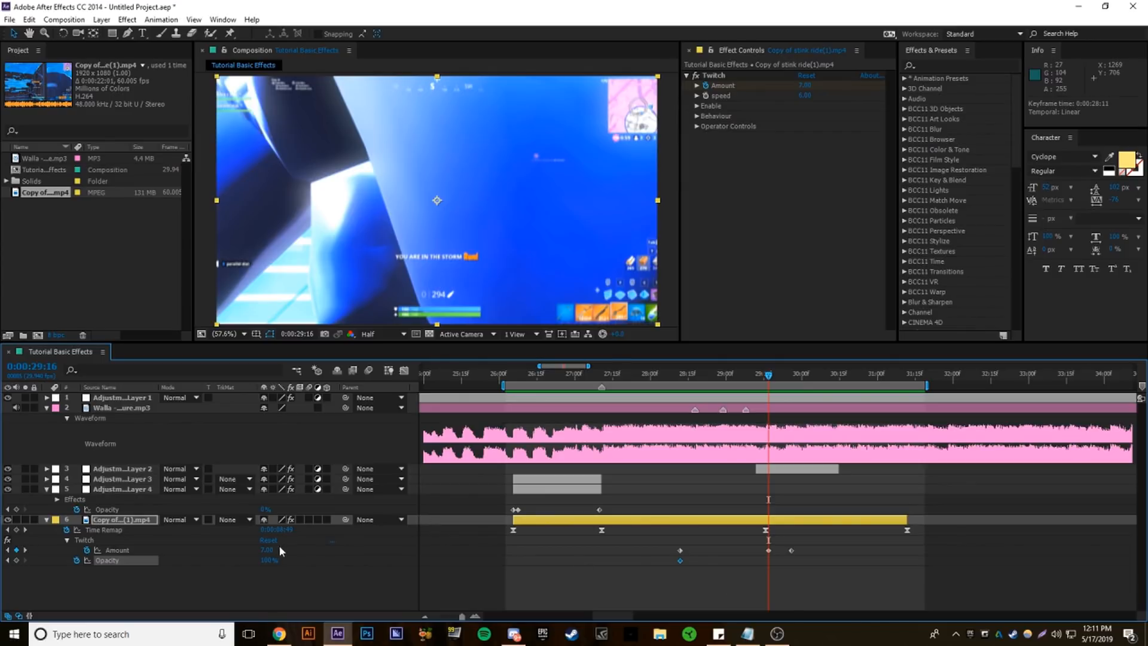
# Keyframe the gameplay clip's Opacity to a low value at 0:00:29:16 and back to 100% at 0:00:29:21
pyautogui.click(269, 560)
pyautogui.press('Return')
pyautogui.moveTo(679, 375); pyautogui.dragTo(781, 375)
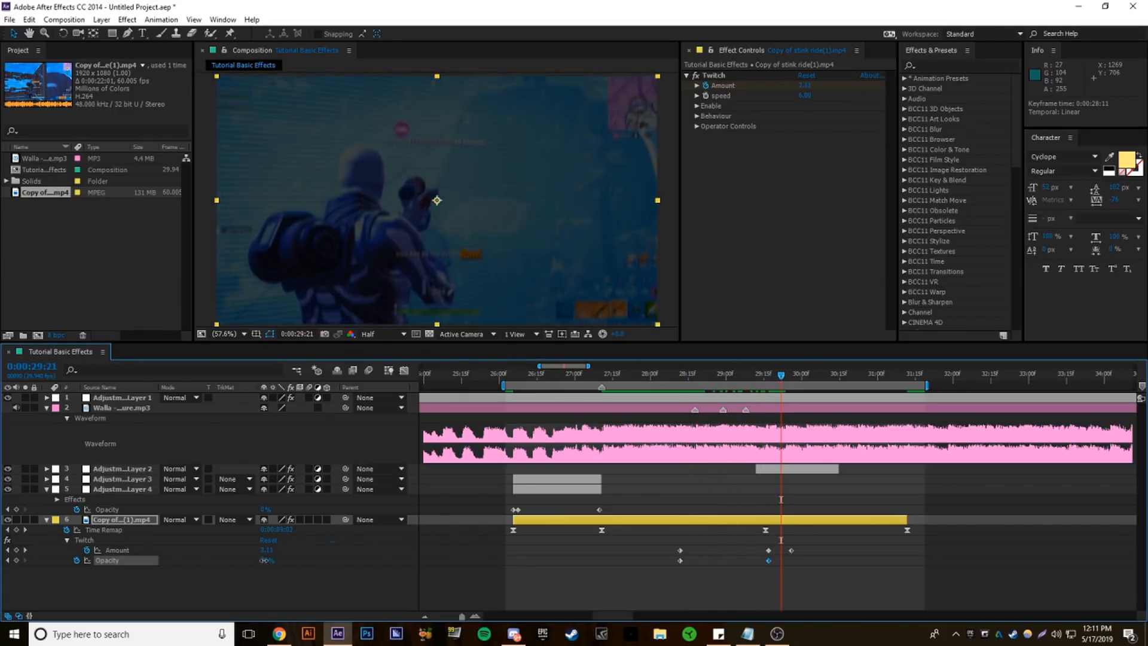
pyautogui.moveTo(263, 560); pyautogui.dragTo(628, 551)
pyautogui.click(786, 560)
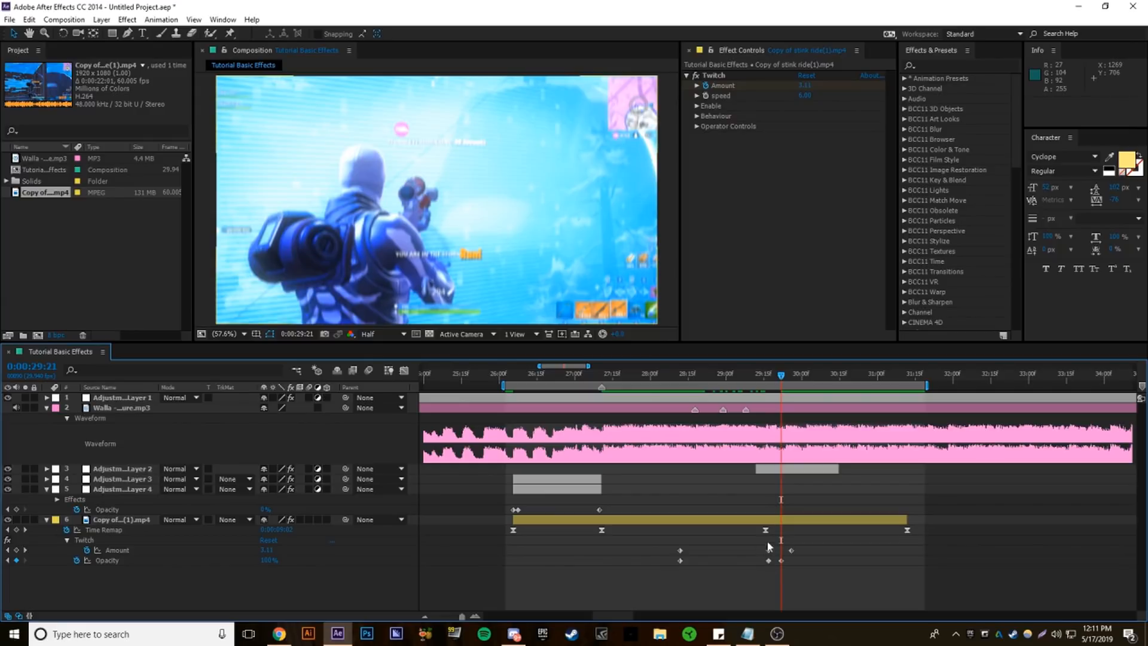
# Preview the work area, and review the frames around the opacity dip and the tinted opening section
pyautogui.moveTo(778, 375); pyautogui.dragTo(802, 373)
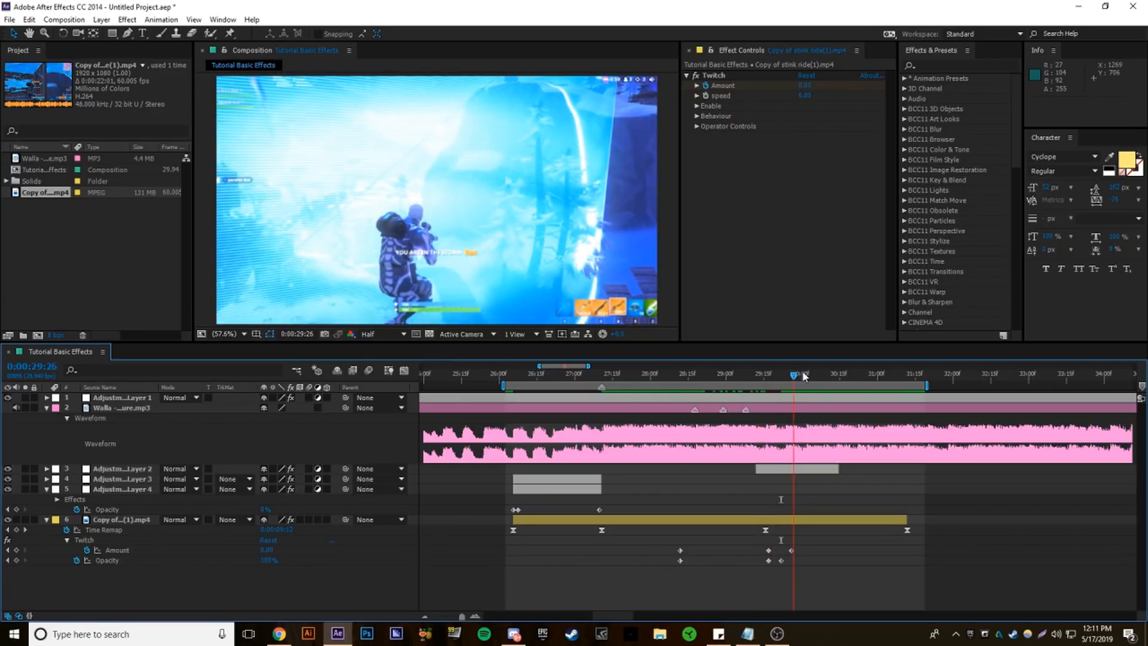
pyautogui.press('KP_0')
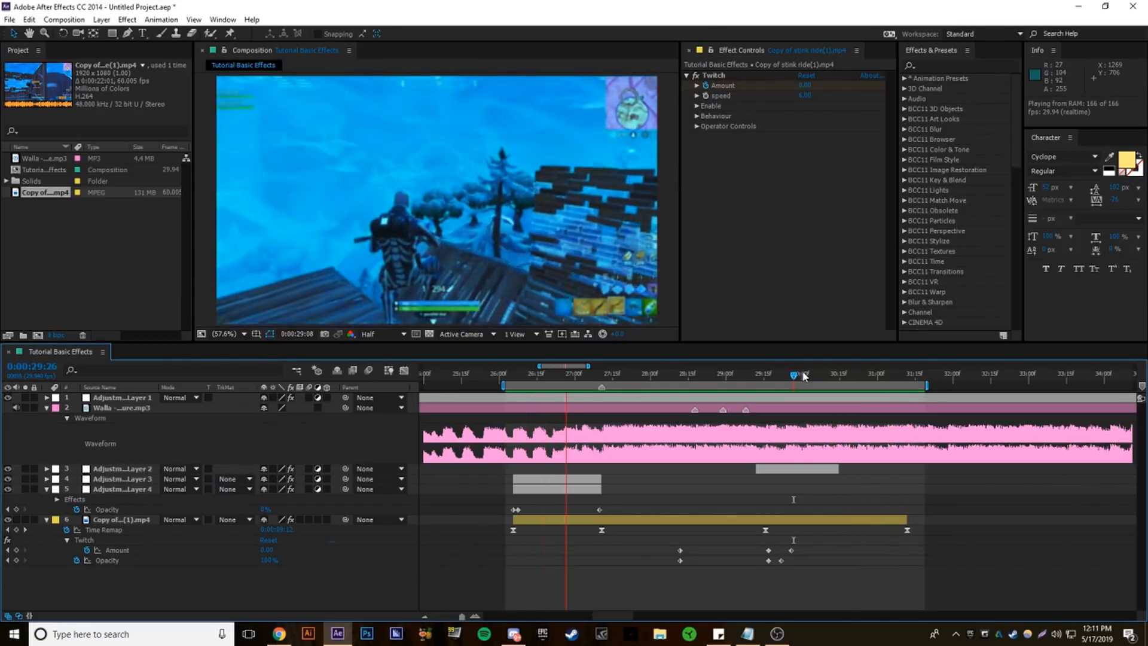
pyautogui.press('space')
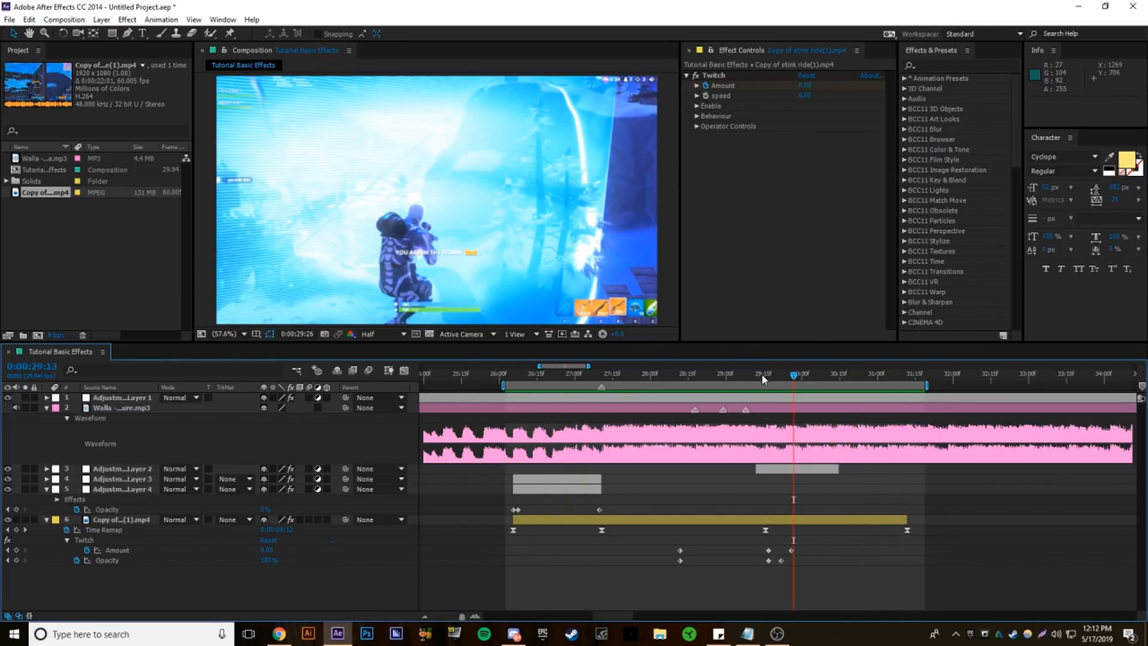
pyautogui.moveTo(763, 377); pyautogui.dragTo(802, 383)
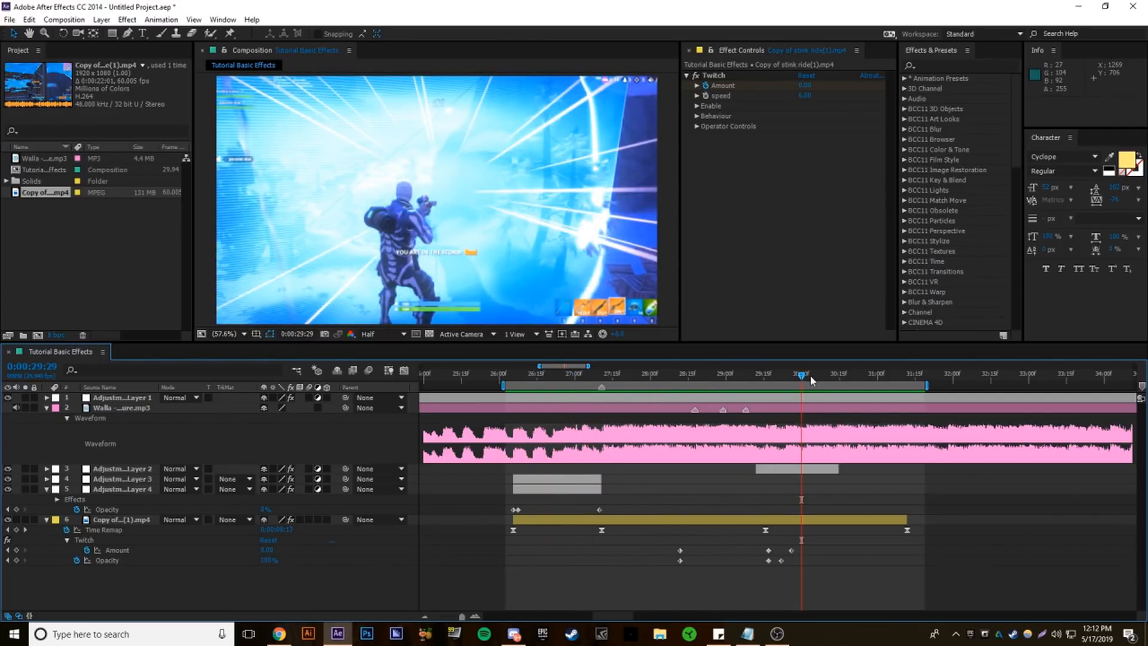
pyautogui.moveTo(811, 380); pyautogui.dragTo(590, 376)
pyautogui.moveTo(541, 383)
pyautogui.mouseDown()
pyautogui.moveTo(605, 379)
pyautogui.moveTo(545, 379)
pyautogui.mouseUp()
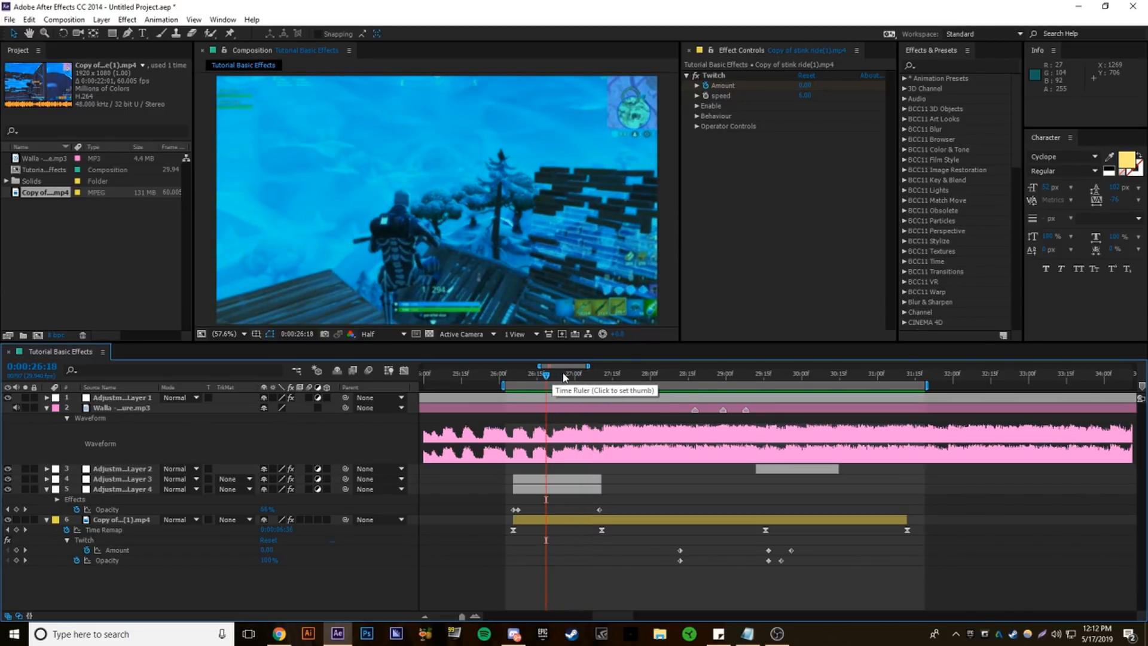
pyautogui.click(776, 635)
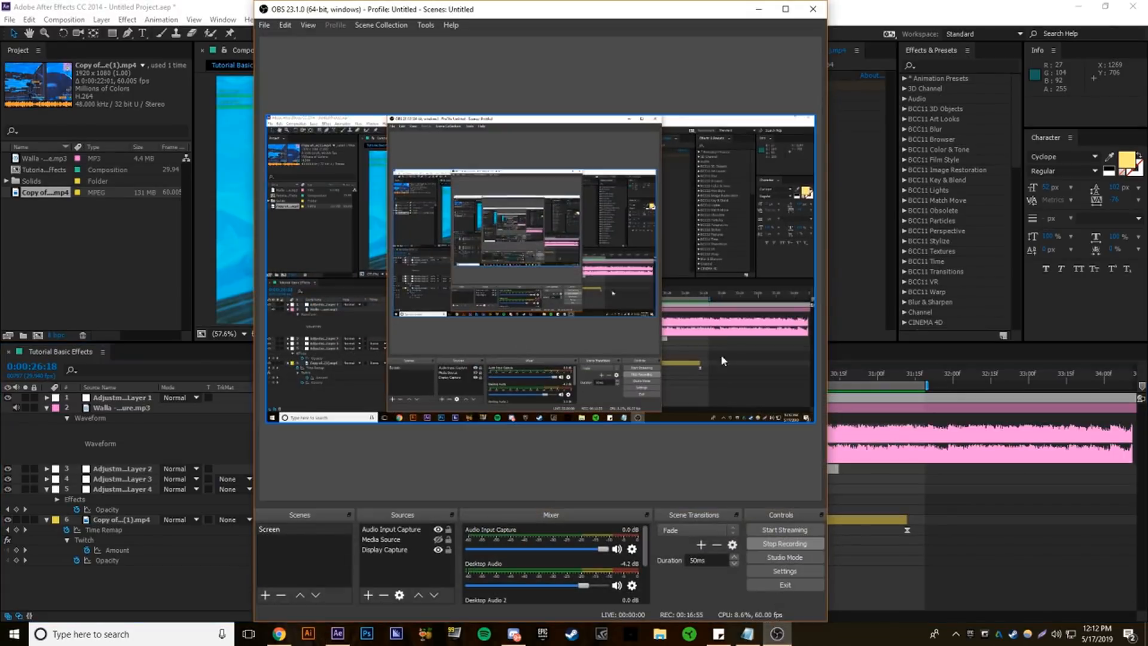